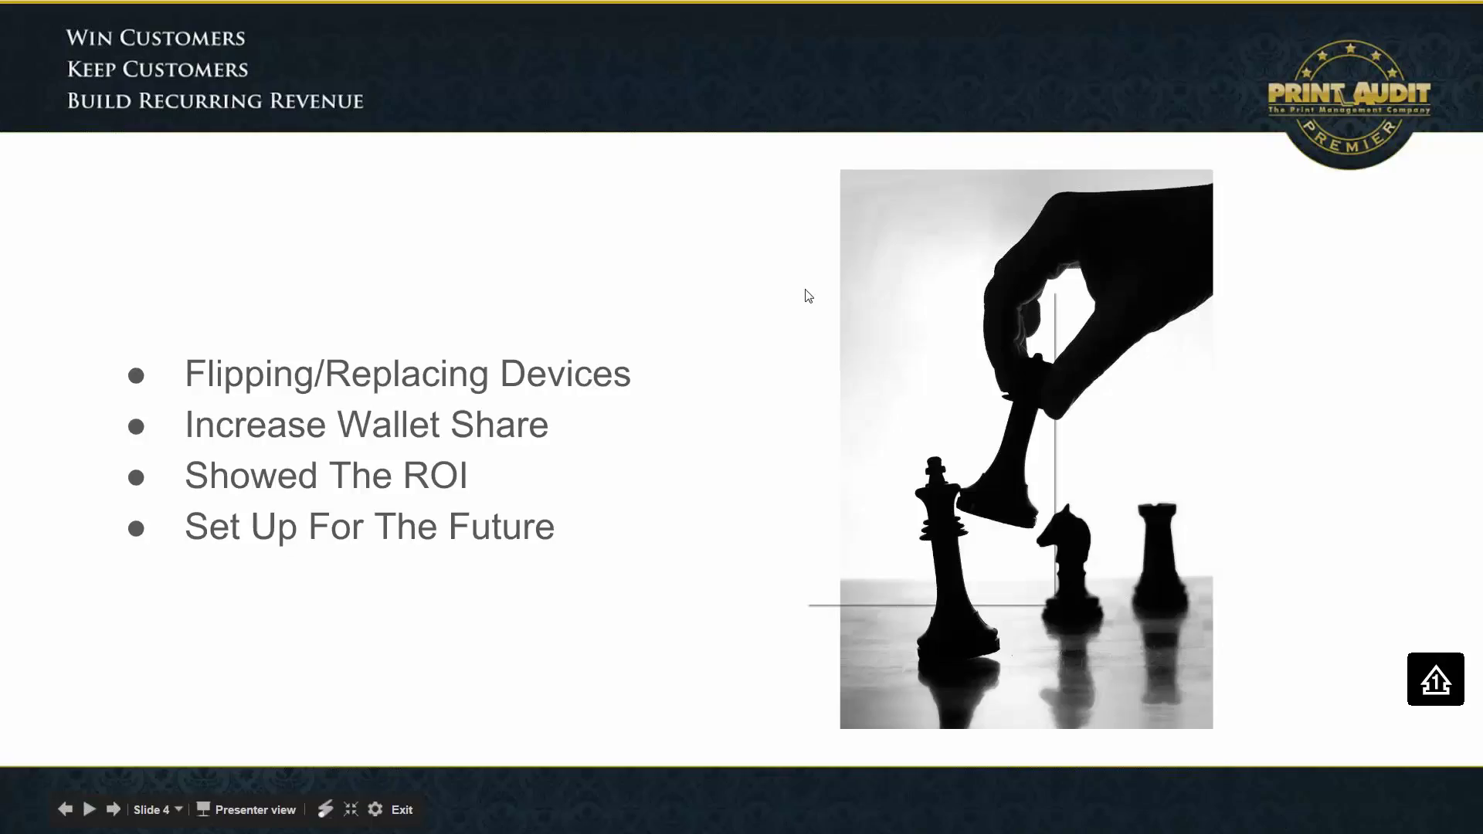
# Exit full screen and end the Google Slides slideshow
pyautogui.rightClick(804, 291)
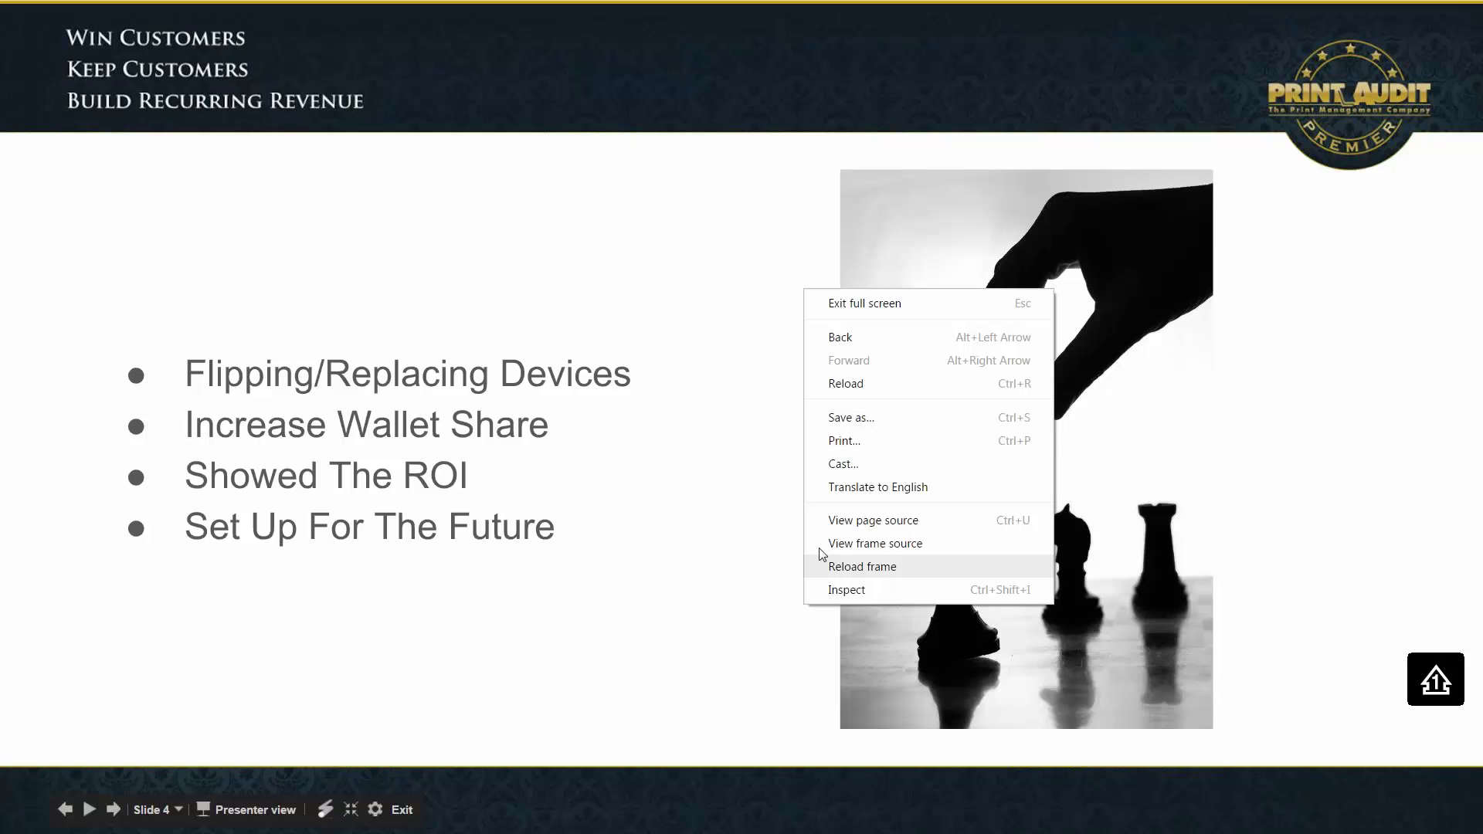
pyautogui.click(854, 304)
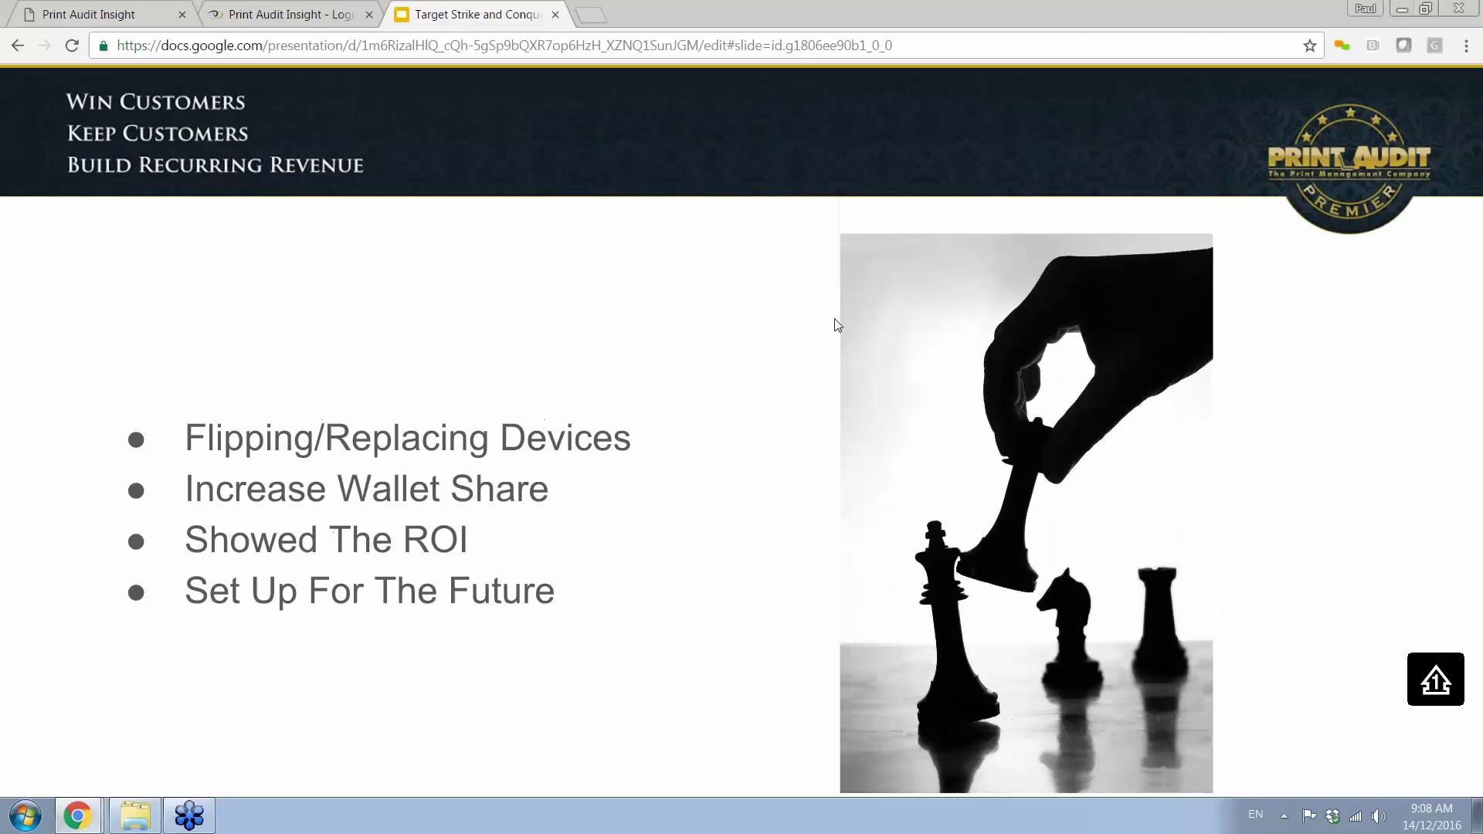
pyautogui.press('Escape')
# Switch to the Demo MIF dashboard tab and close the extra login tab
pyautogui.hotkey('ctrl', '1')
pyautogui.hotkey('ctrl', '2')
pyautogui.hotkey('ctrl', 'w')
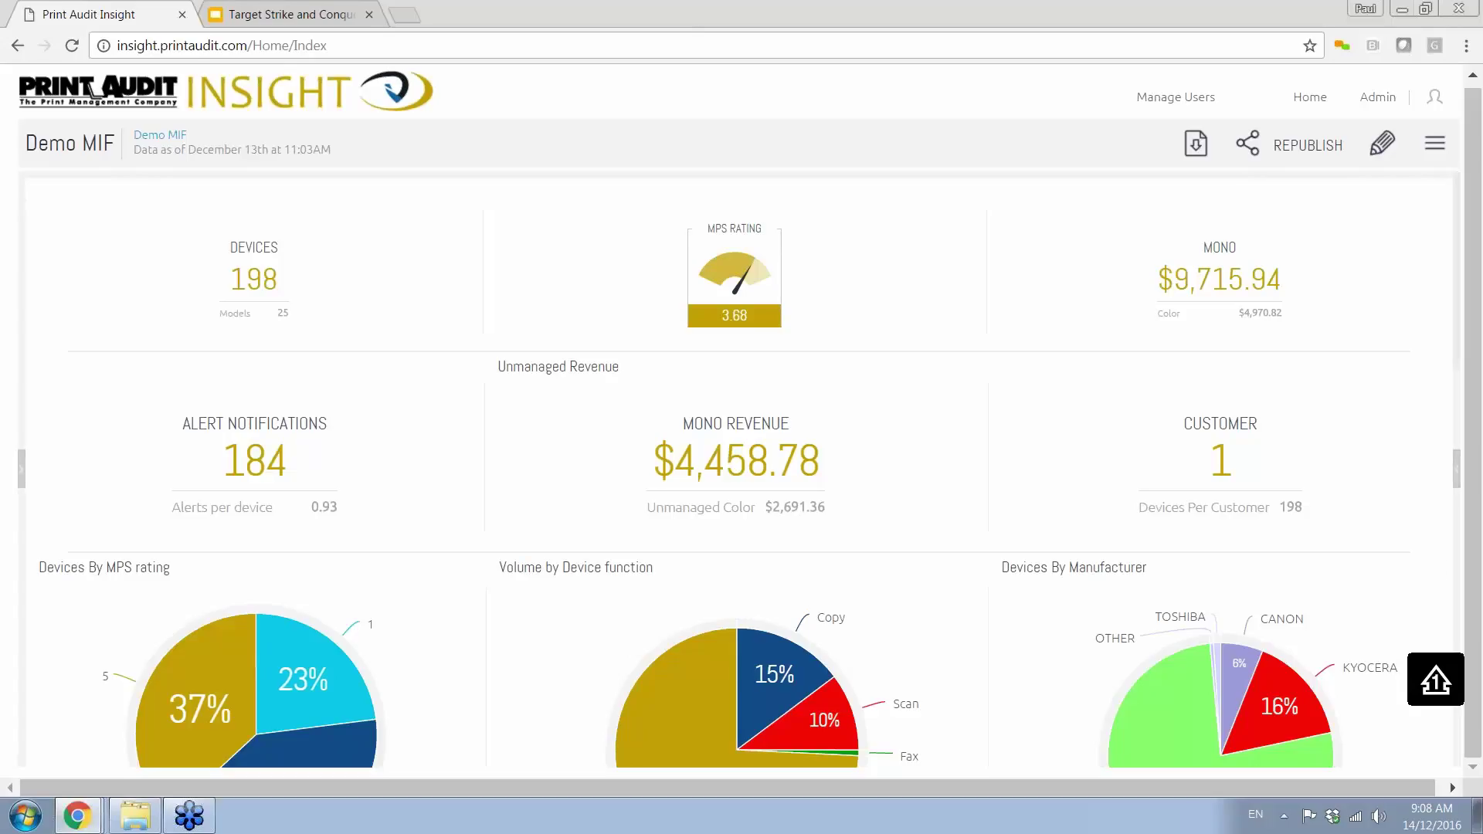
# Delete the Customer CZAG filter in the Filters panel so all 2,331 devices show
pyautogui.click(1454, 471)
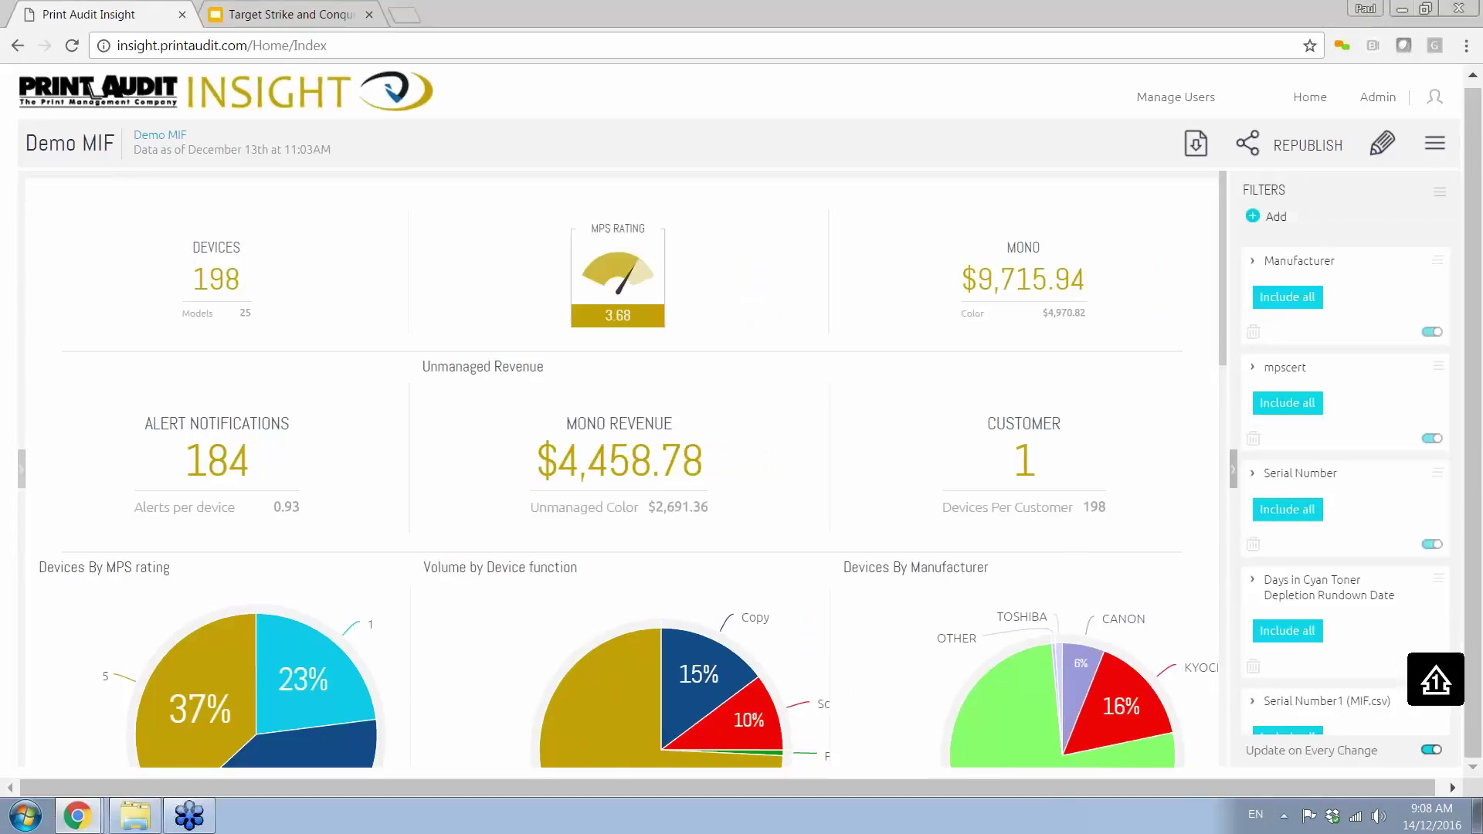
pyautogui.scroll(-5, 1343, 549)
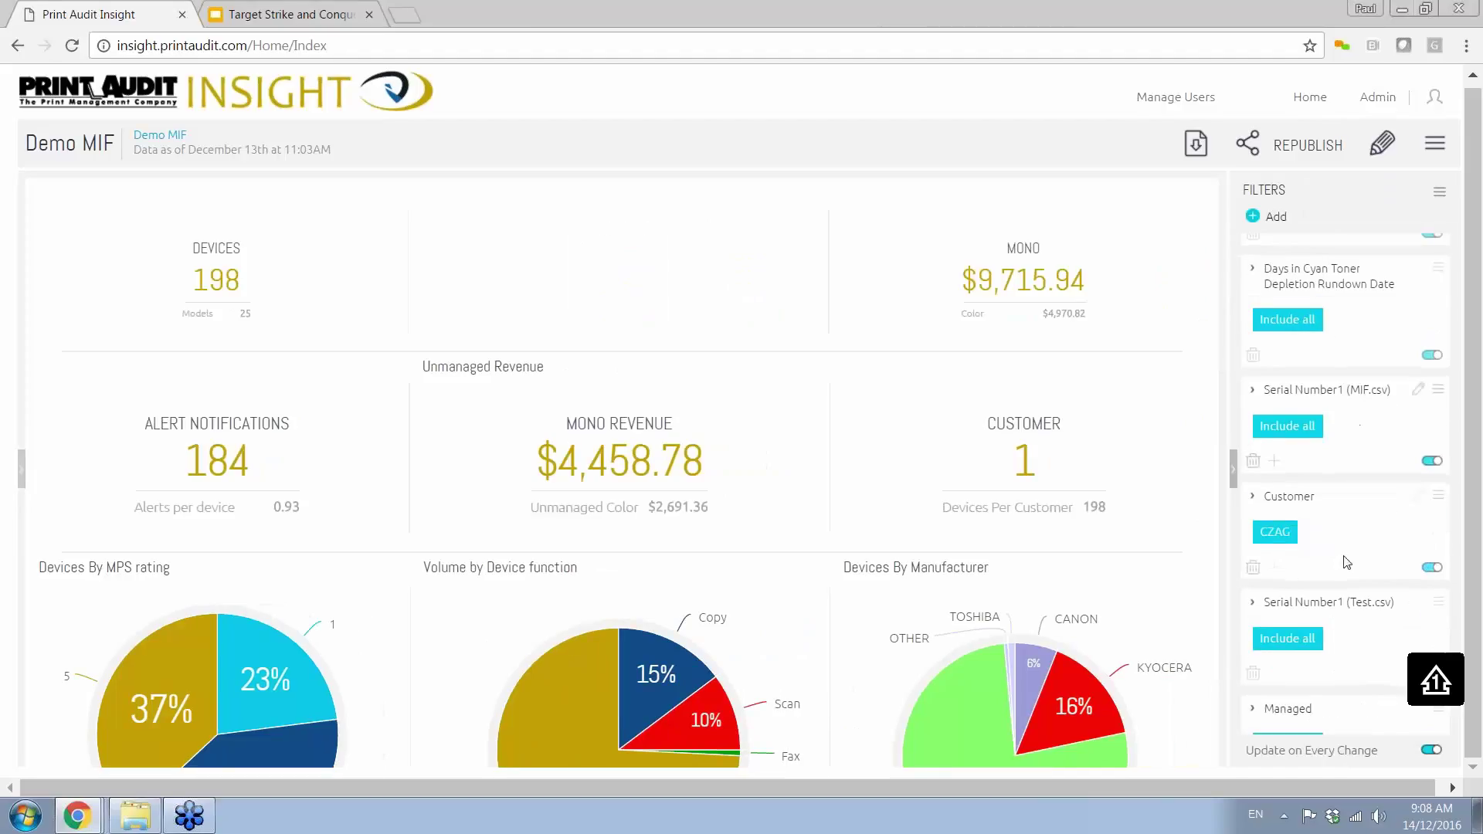
pyautogui.click(1253, 506)
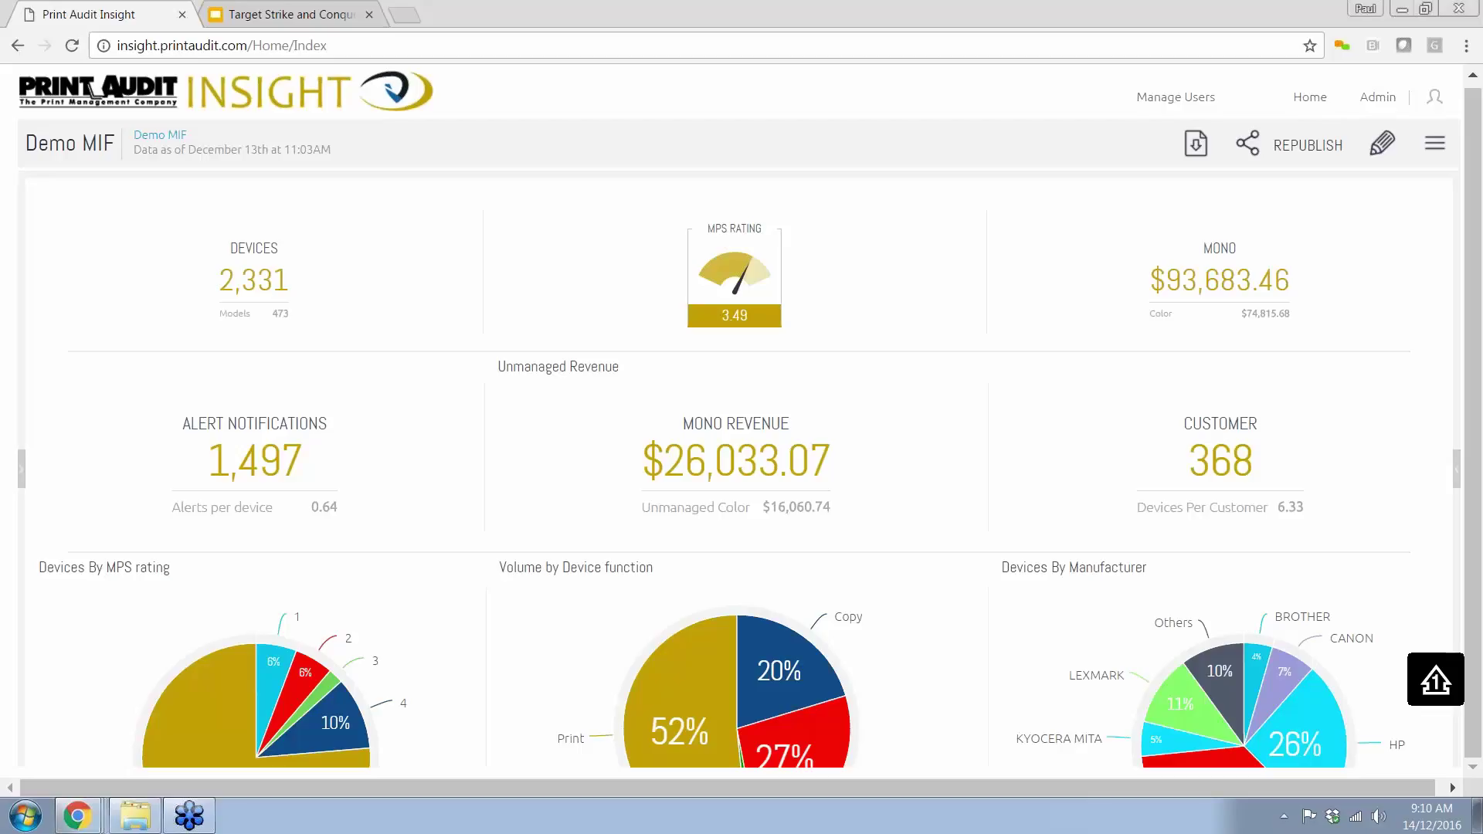
pyautogui.click(77, 815)
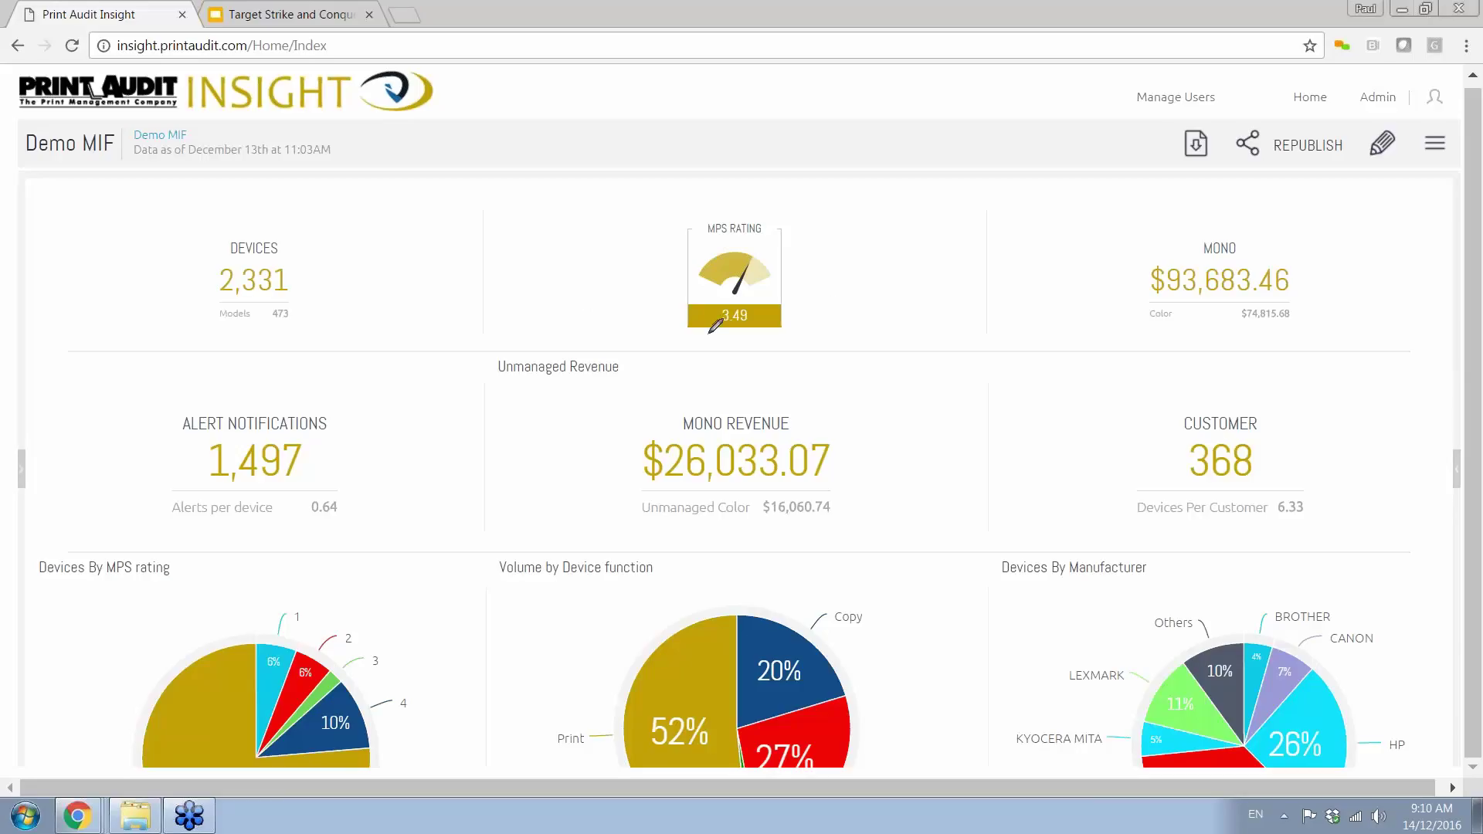
pyautogui.moveTo(723, 330)
pyautogui.mouseDown()
pyautogui.moveTo(775, 329)
pyautogui.moveTo(774, 301)
pyautogui.moveTo(712, 315)
pyautogui.moveTo(743, 331)
pyautogui.mouseUp()
pyautogui.moveTo(1339, 461); pyautogui.dragTo(1269, 455)
pyautogui.moveTo(327, 278); pyautogui.dragTo(288, 278)
pyautogui.click(1273, 235)
pyautogui.moveTo(1182, 228)
pyautogui.mouseDown()
pyautogui.moveTo(1117, 269)
pyautogui.moveTo(1169, 311)
pyautogui.moveTo(1296, 324)
pyautogui.moveTo(1320, 311)
pyautogui.mouseUp()
pyautogui.moveTo(1271, 230); pyautogui.dragTo(1319, 309)
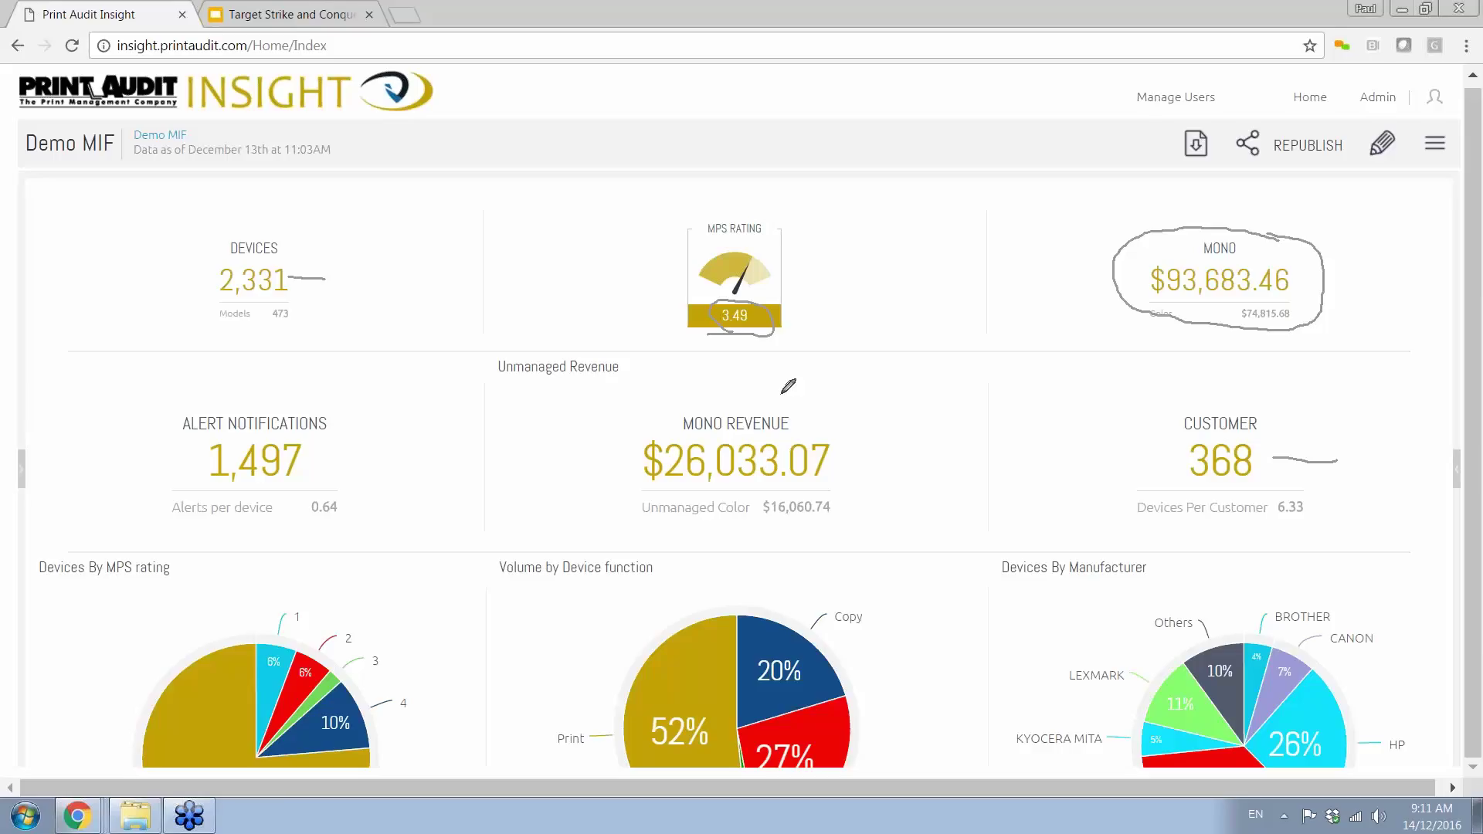
pyautogui.moveTo(499, 377); pyautogui.dragTo(611, 379)
pyautogui.moveTo(854, 459); pyautogui.dragTo(874, 459)
pyautogui.moveTo(1305, 312)
pyautogui.mouseDown()
pyautogui.moveTo(1322, 313)
pyautogui.moveTo(1333, 276)
pyautogui.mouseUp()
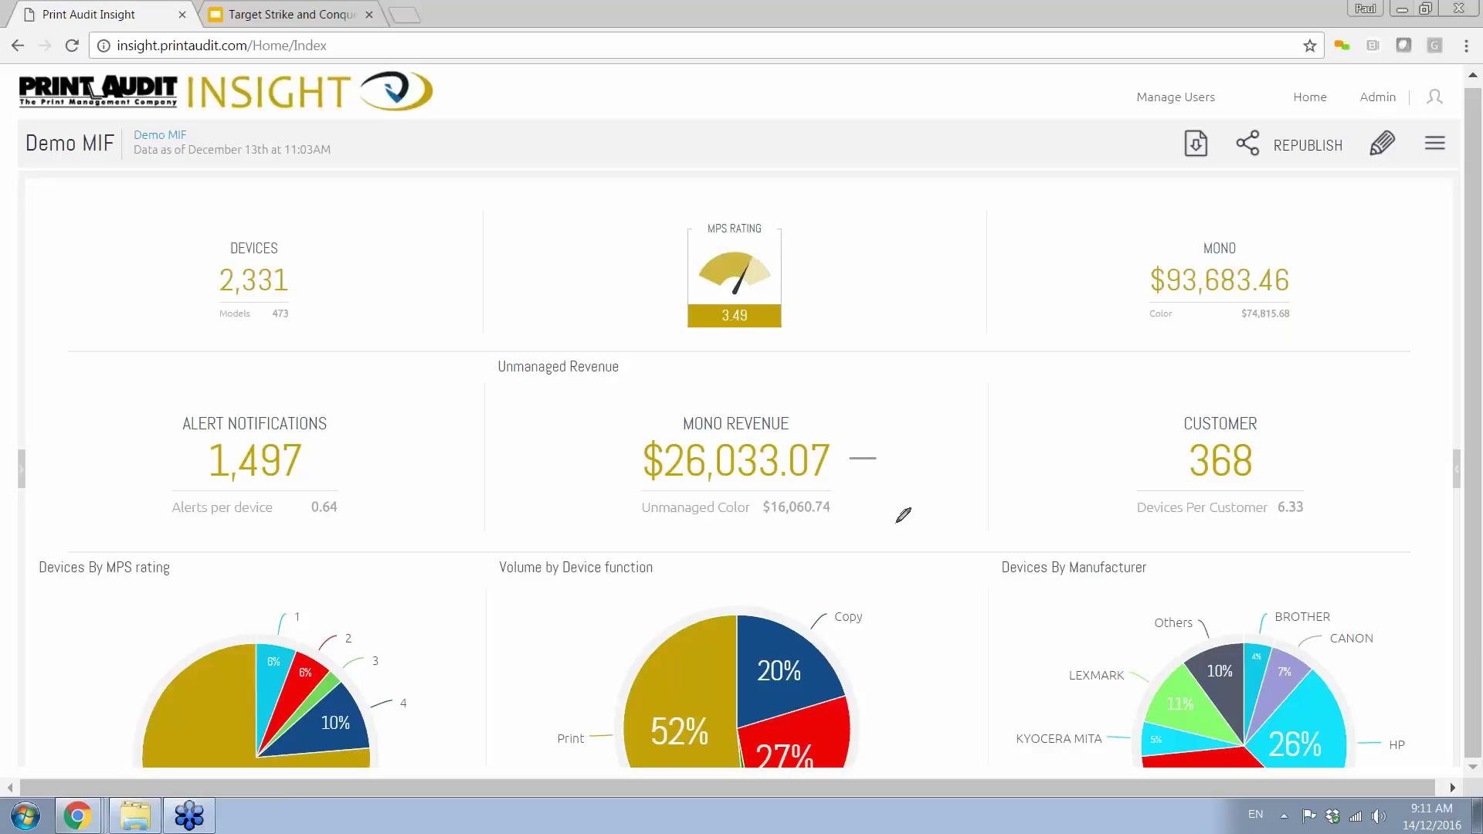
pyautogui.moveTo(838, 506); pyautogui.dragTo(873, 506)
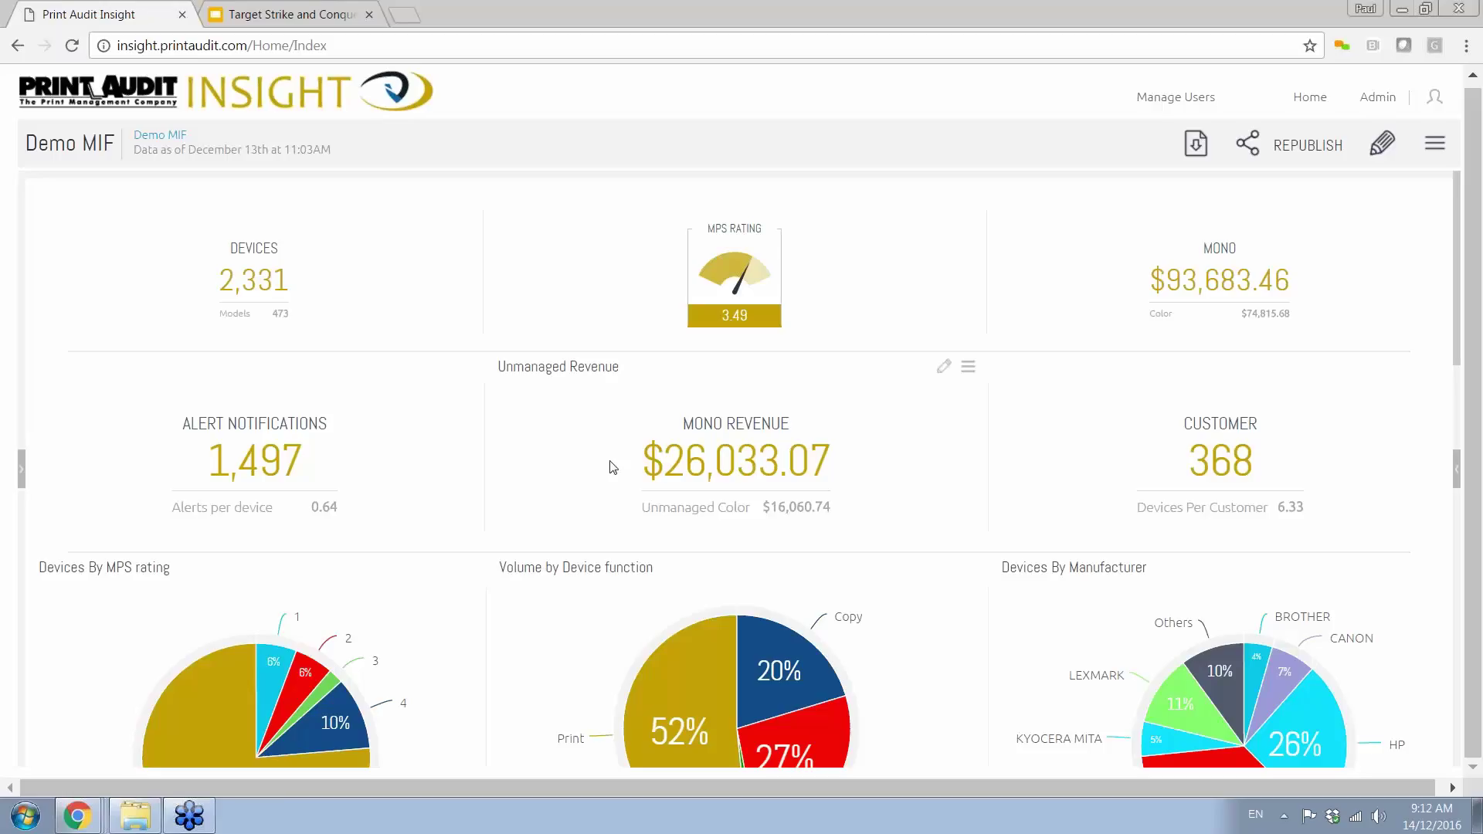
# Read the Devices and Volume pies: managed 56% vs 44% unmanaged, 75% (5.60M) volume
pyautogui.scroll(-2, 607, 466)
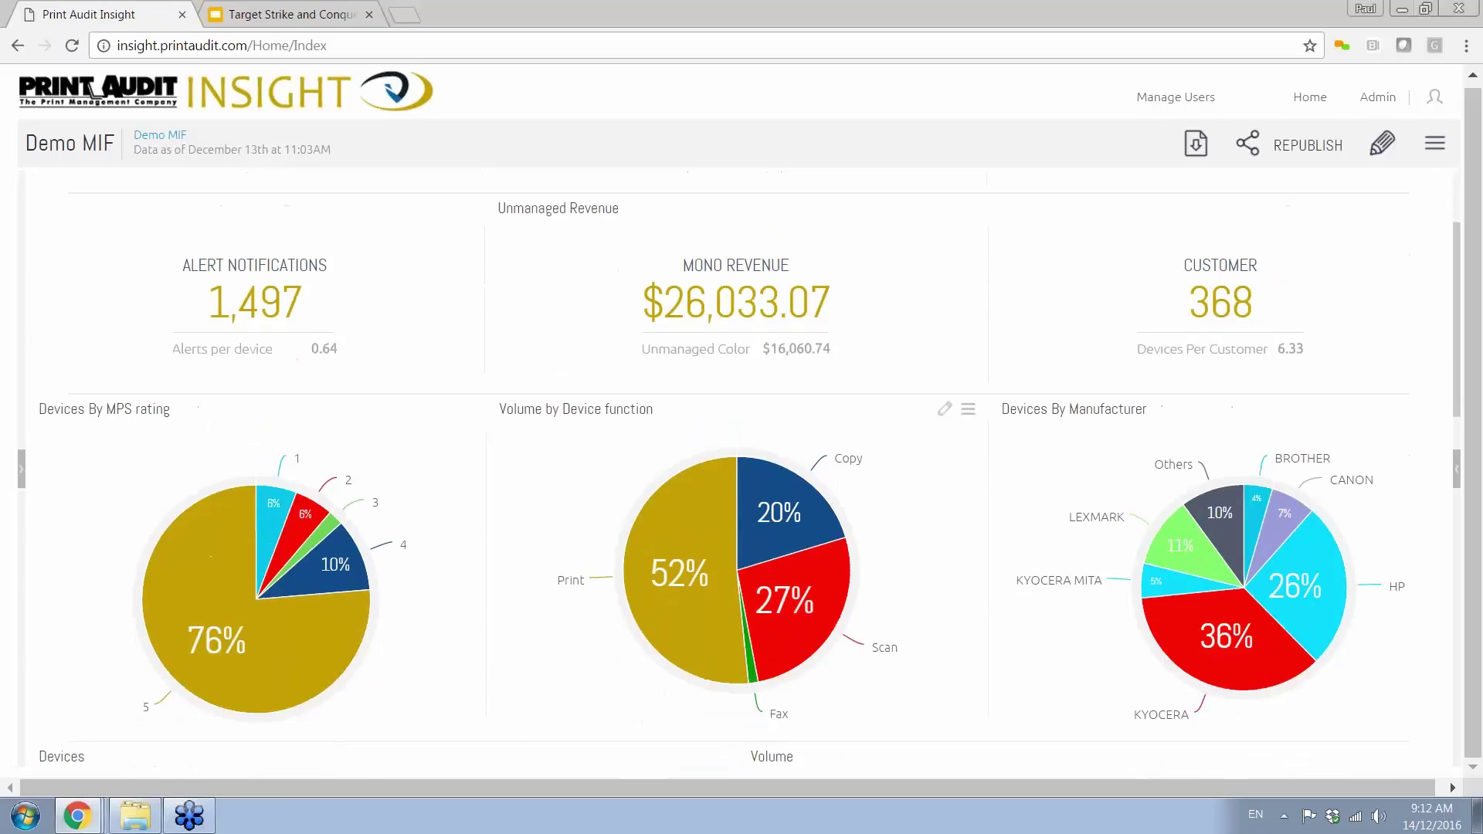
pyautogui.scroll(-5, 451, 468)
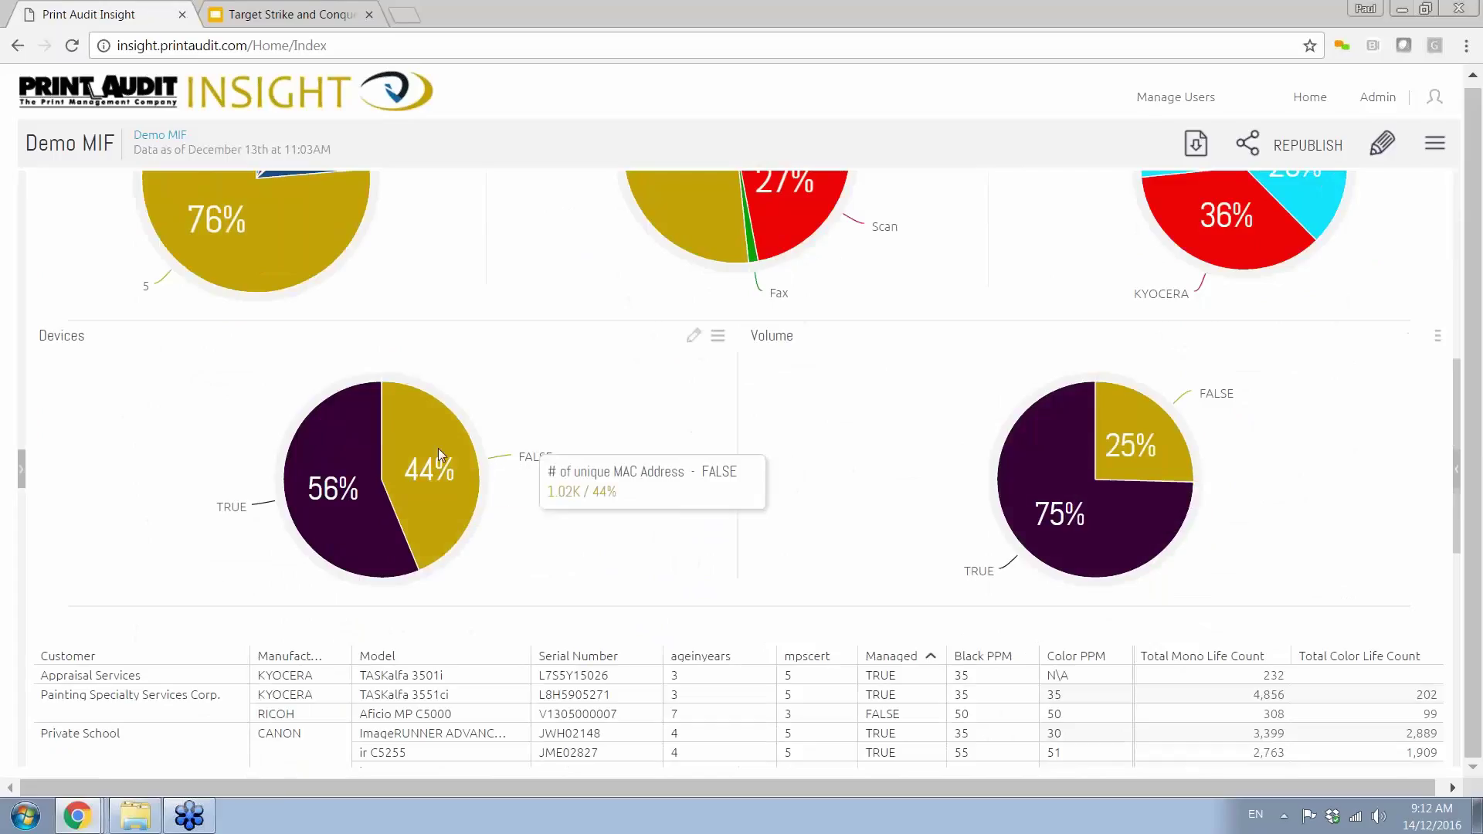
pyautogui.moveTo(399, 446)
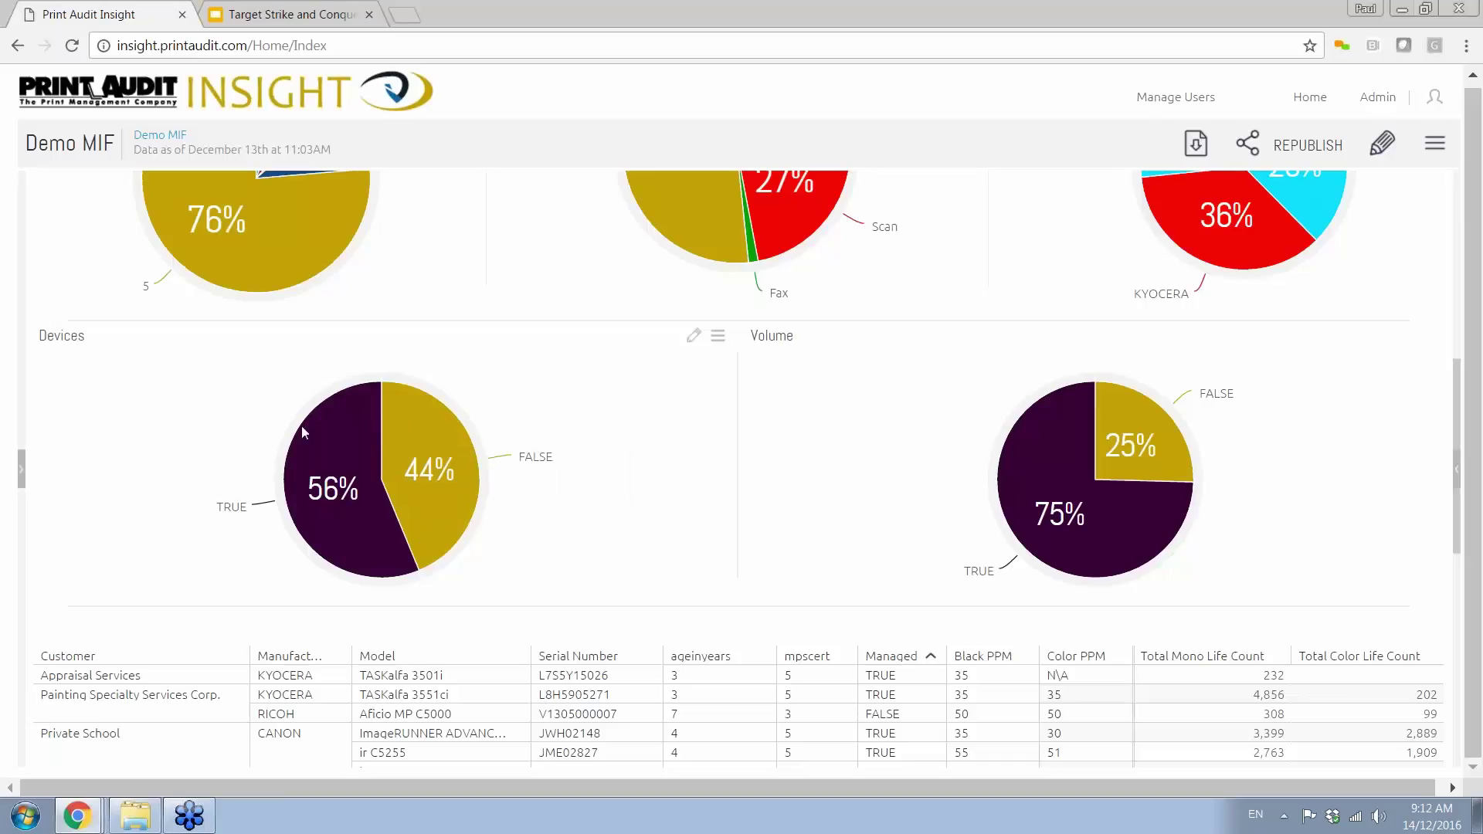
pyautogui.moveTo(342, 448)
pyautogui.moveTo(1067, 544)
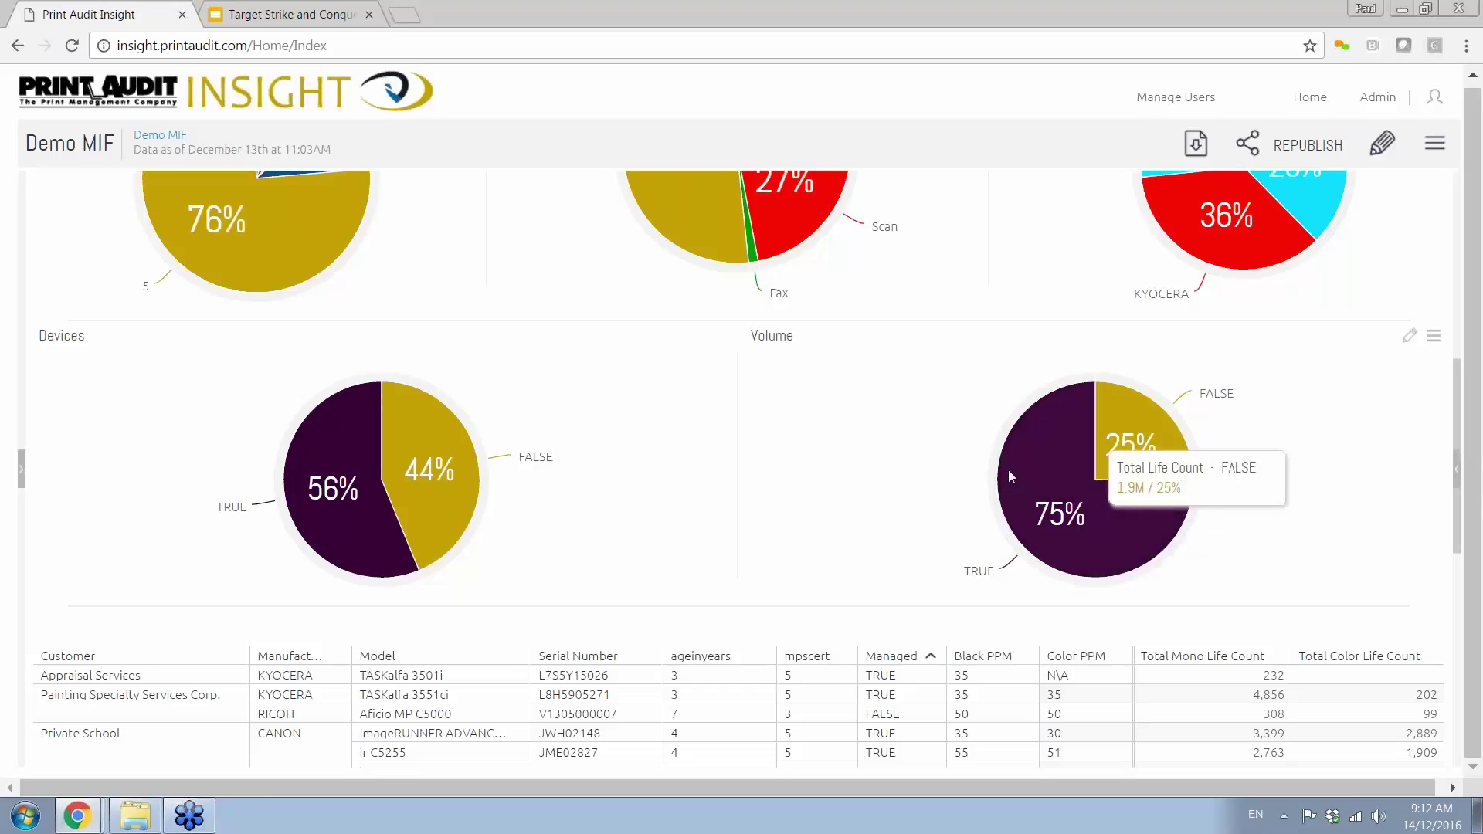
pyautogui.moveTo(430, 479)
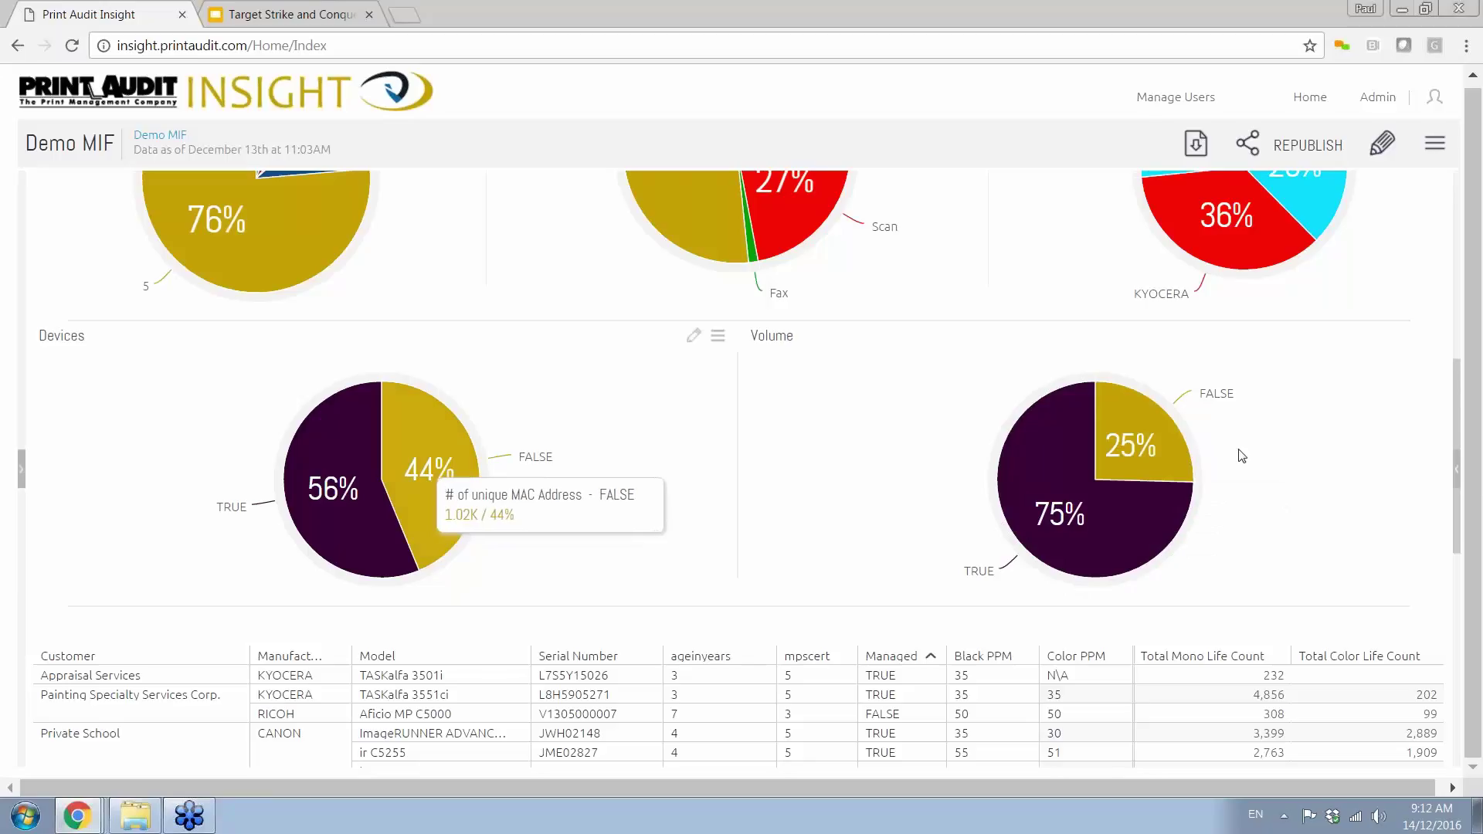
pyautogui.moveTo(1155, 435)
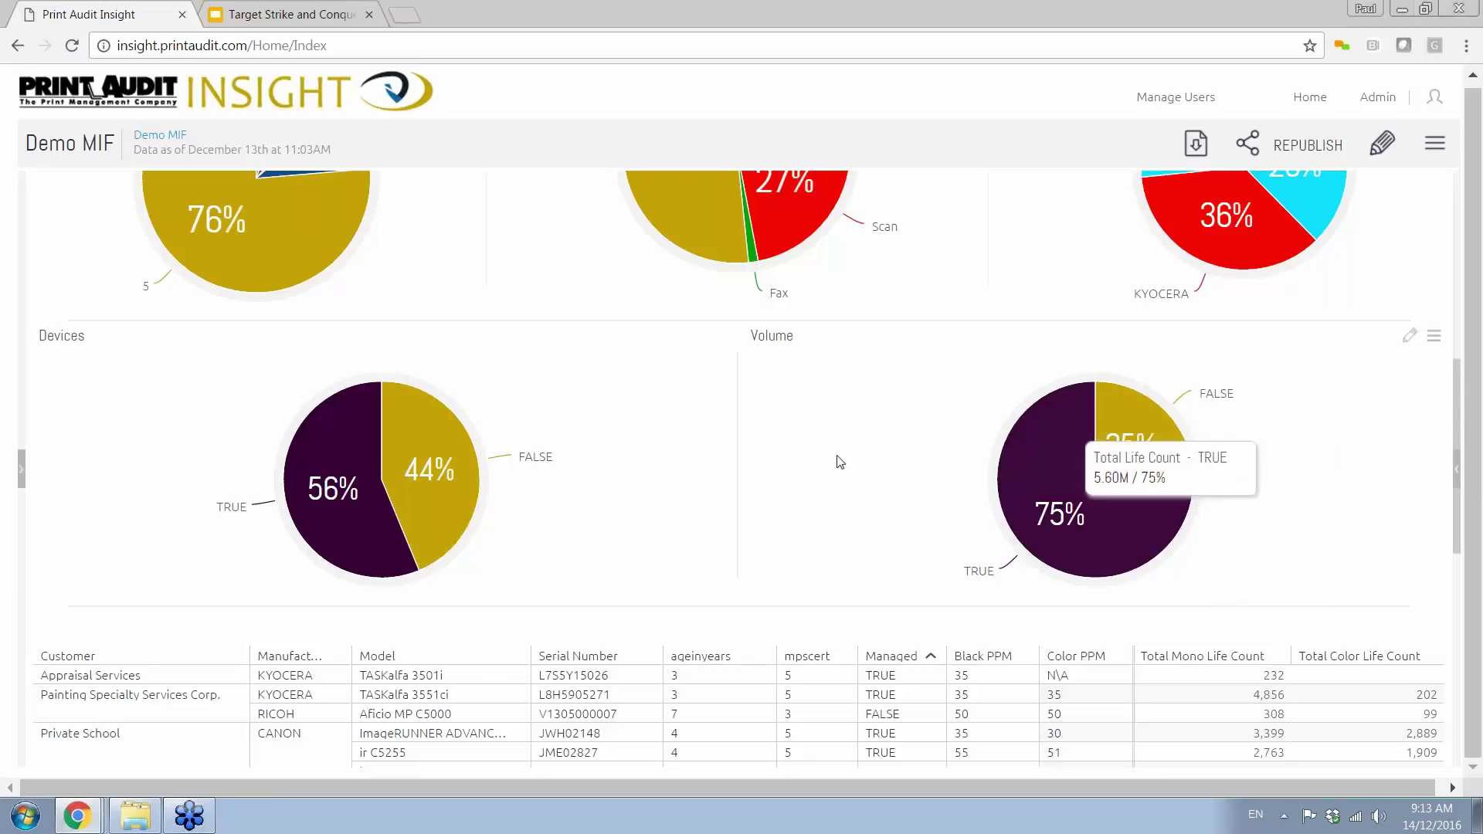
pyautogui.moveTo(440, 434)
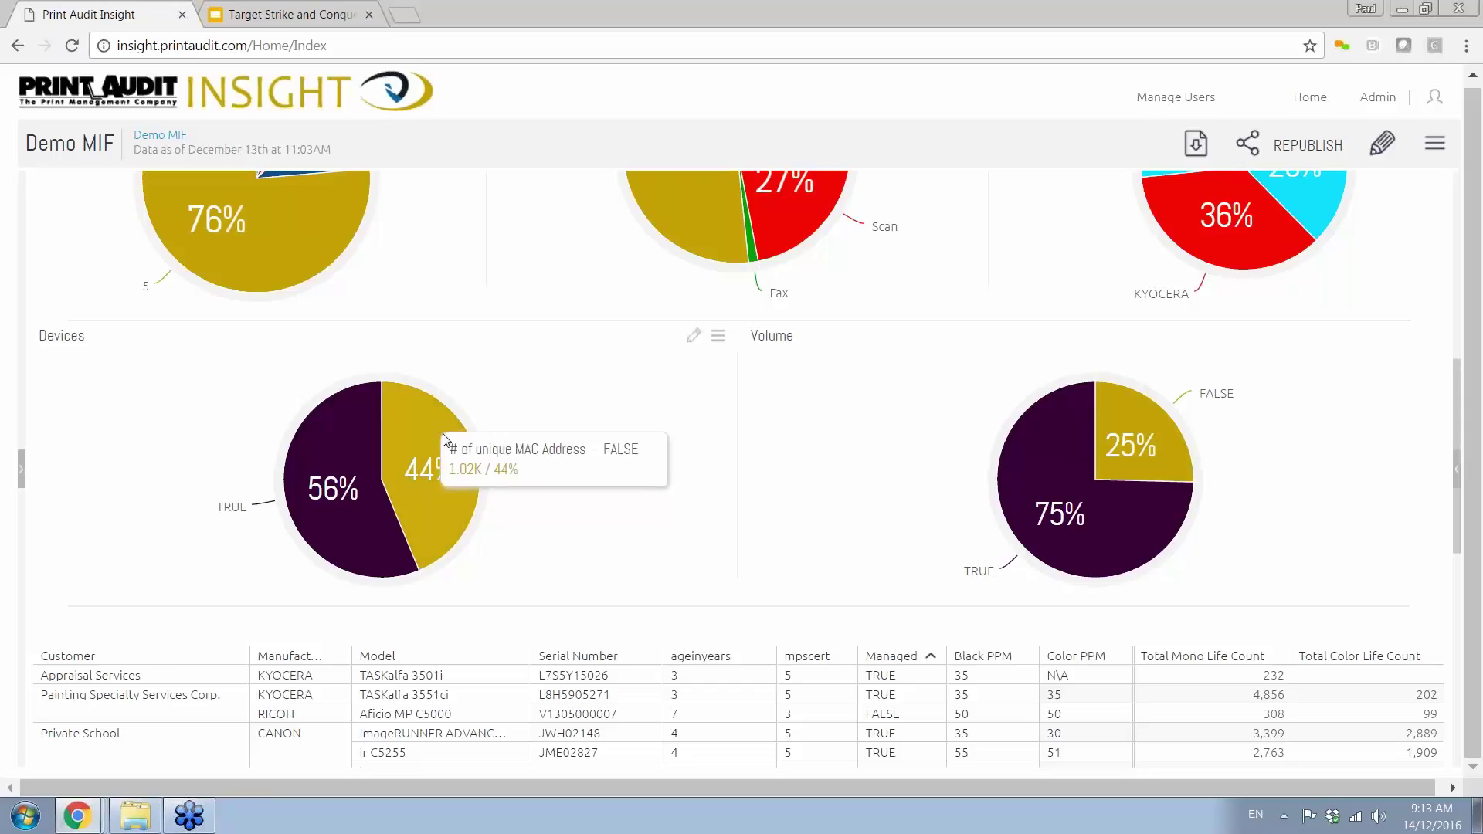
# Filter the dashboard to CZAG via its bar in Top 10 Customers by Unmanaged Color
pyautogui.scroll(-1, 629, 446)
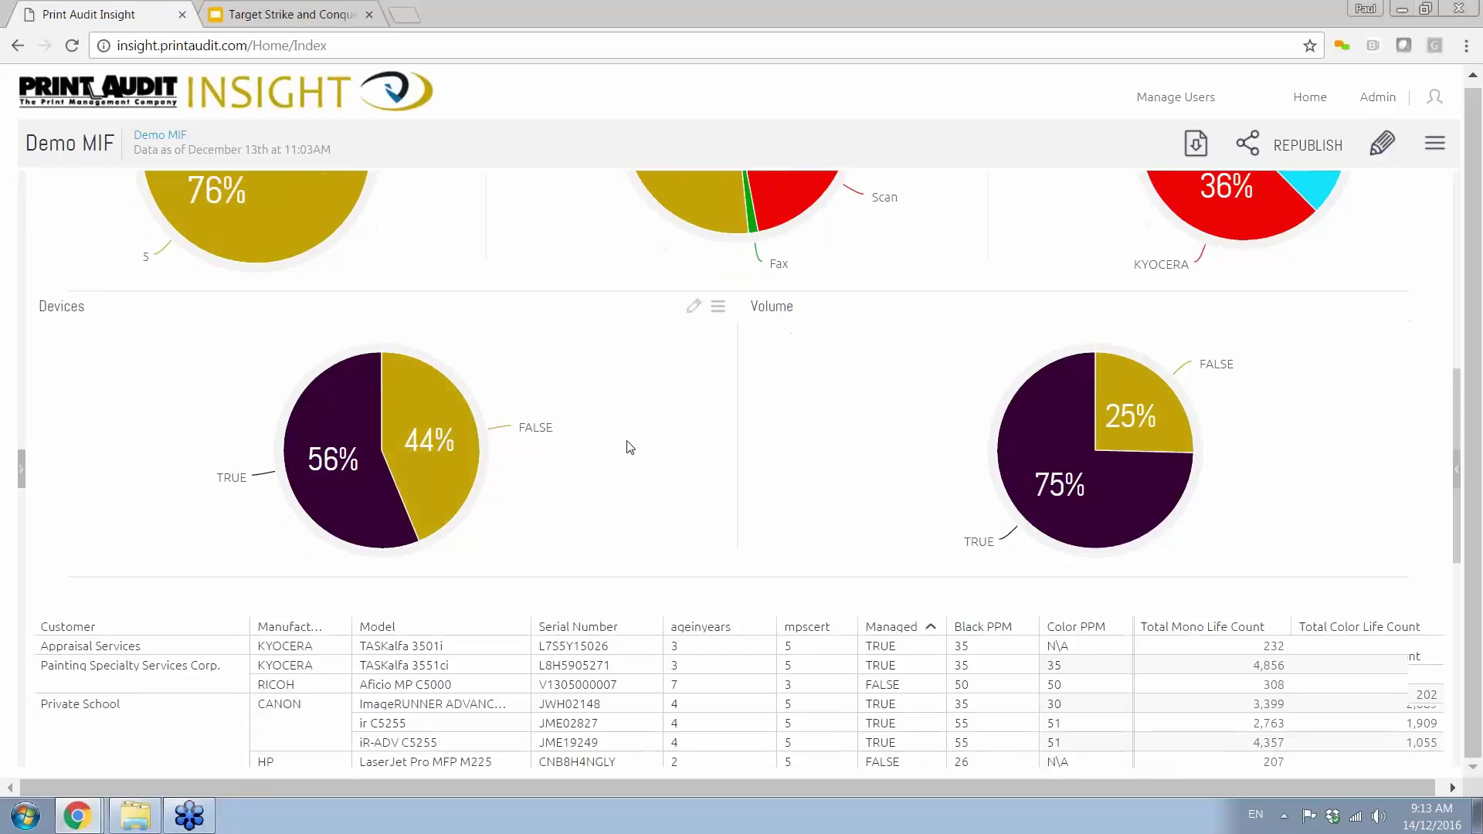
pyautogui.scroll(-4, 630, 446)
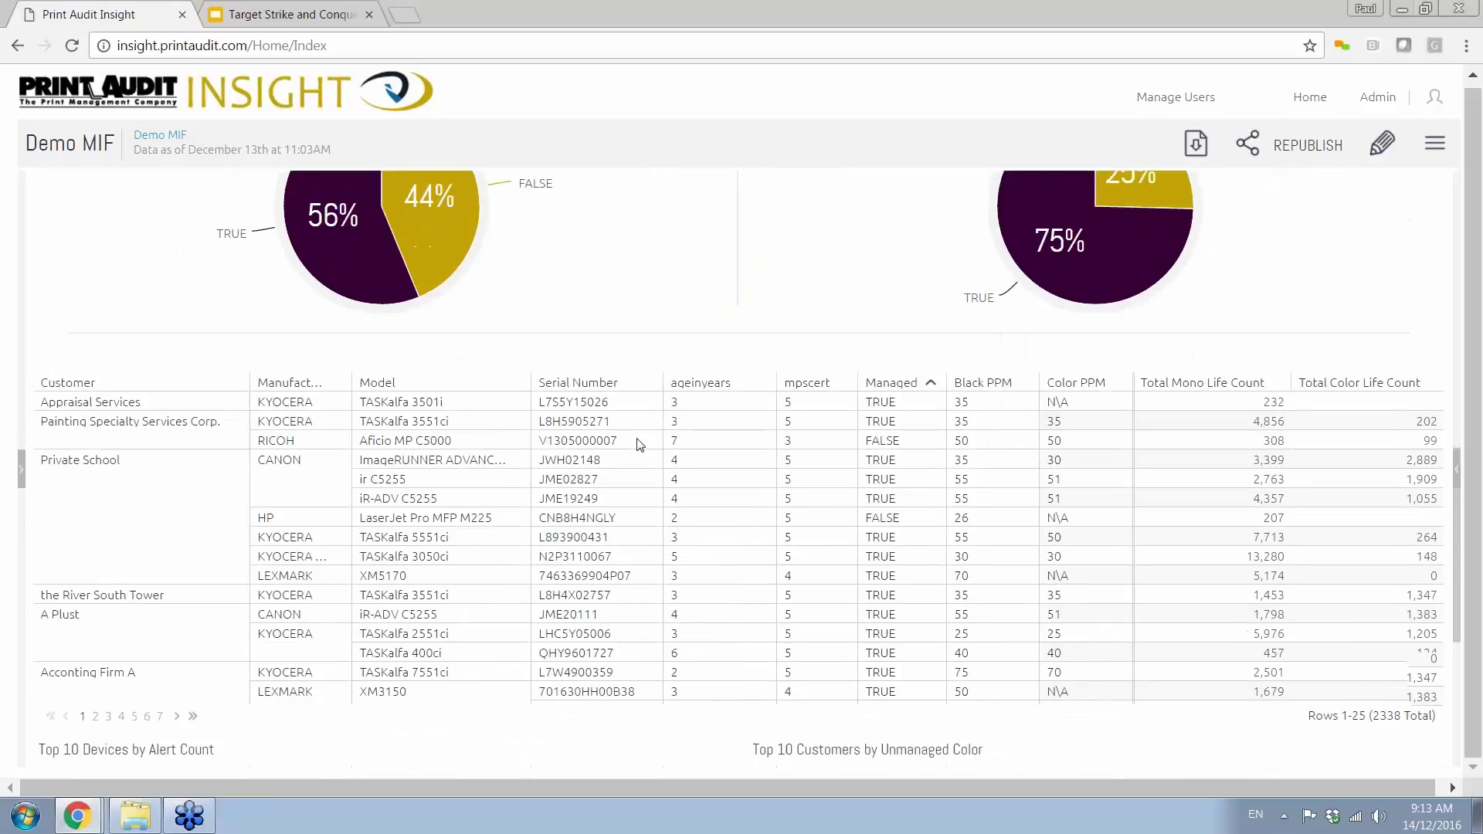
pyautogui.scroll(-1, 640, 445)
pyautogui.scroll(-4, 639, 445)
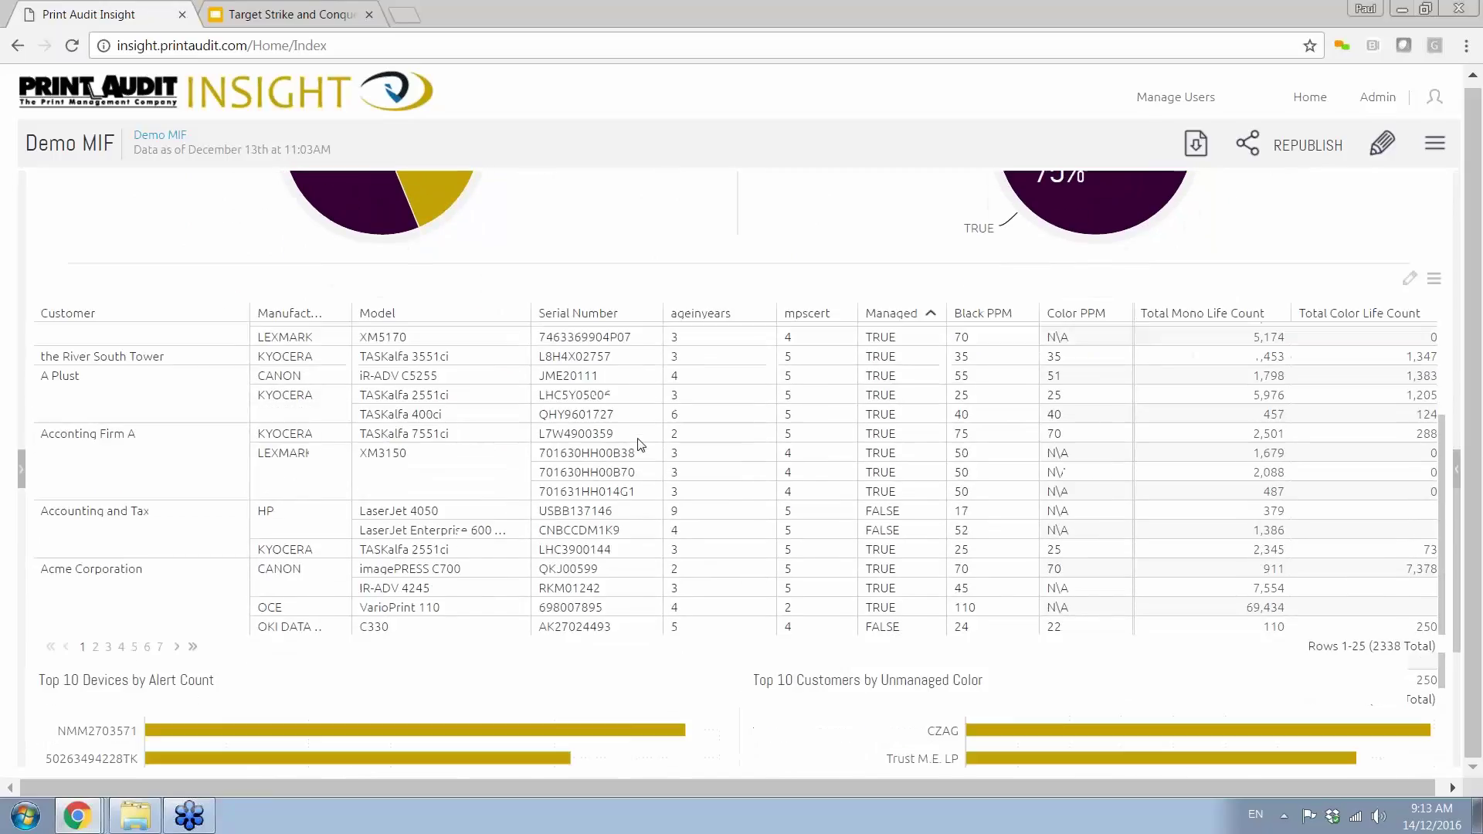
pyautogui.scroll(-5, 639, 445)
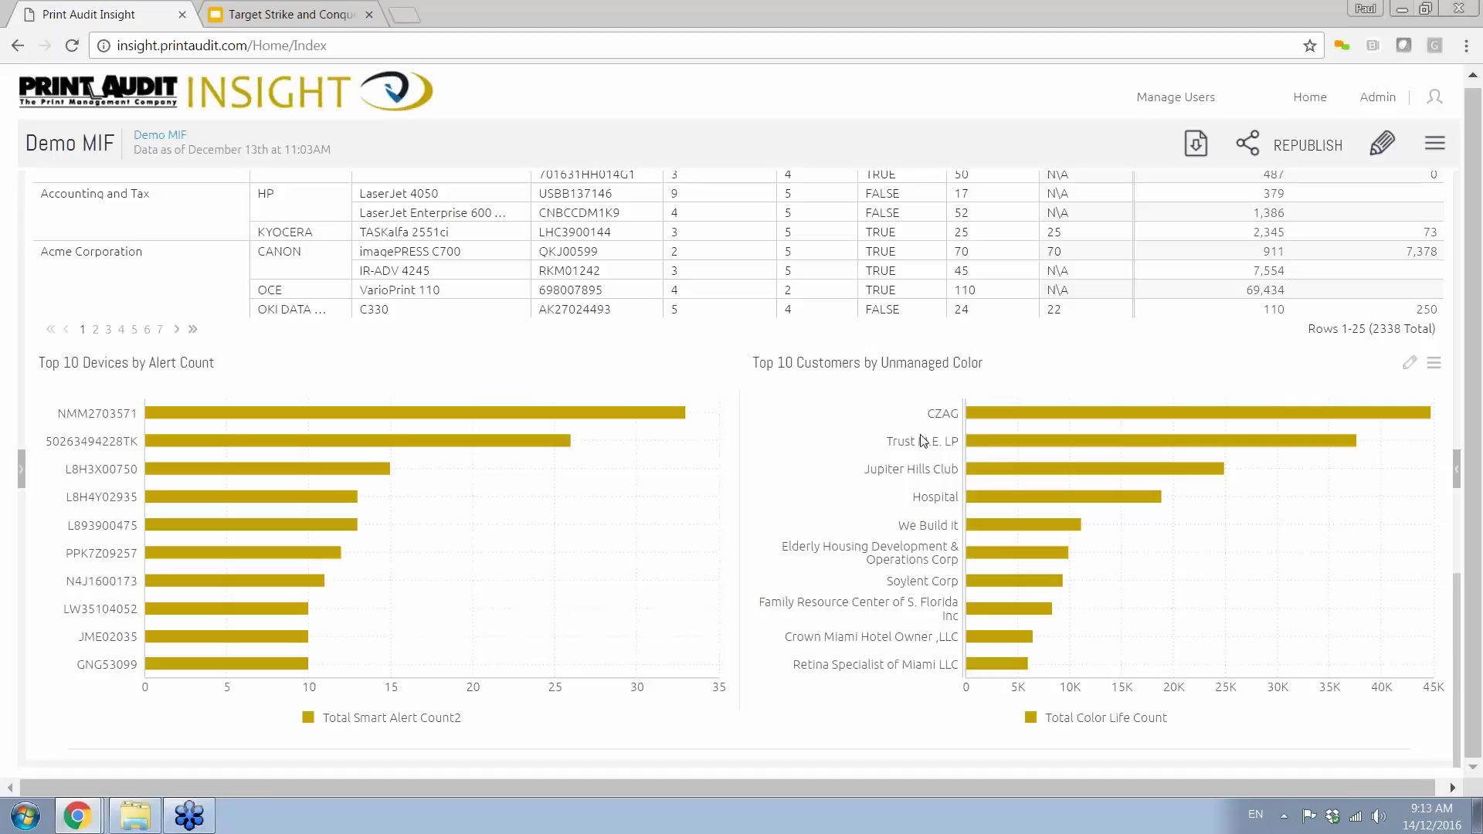
pyautogui.moveTo(981, 415)
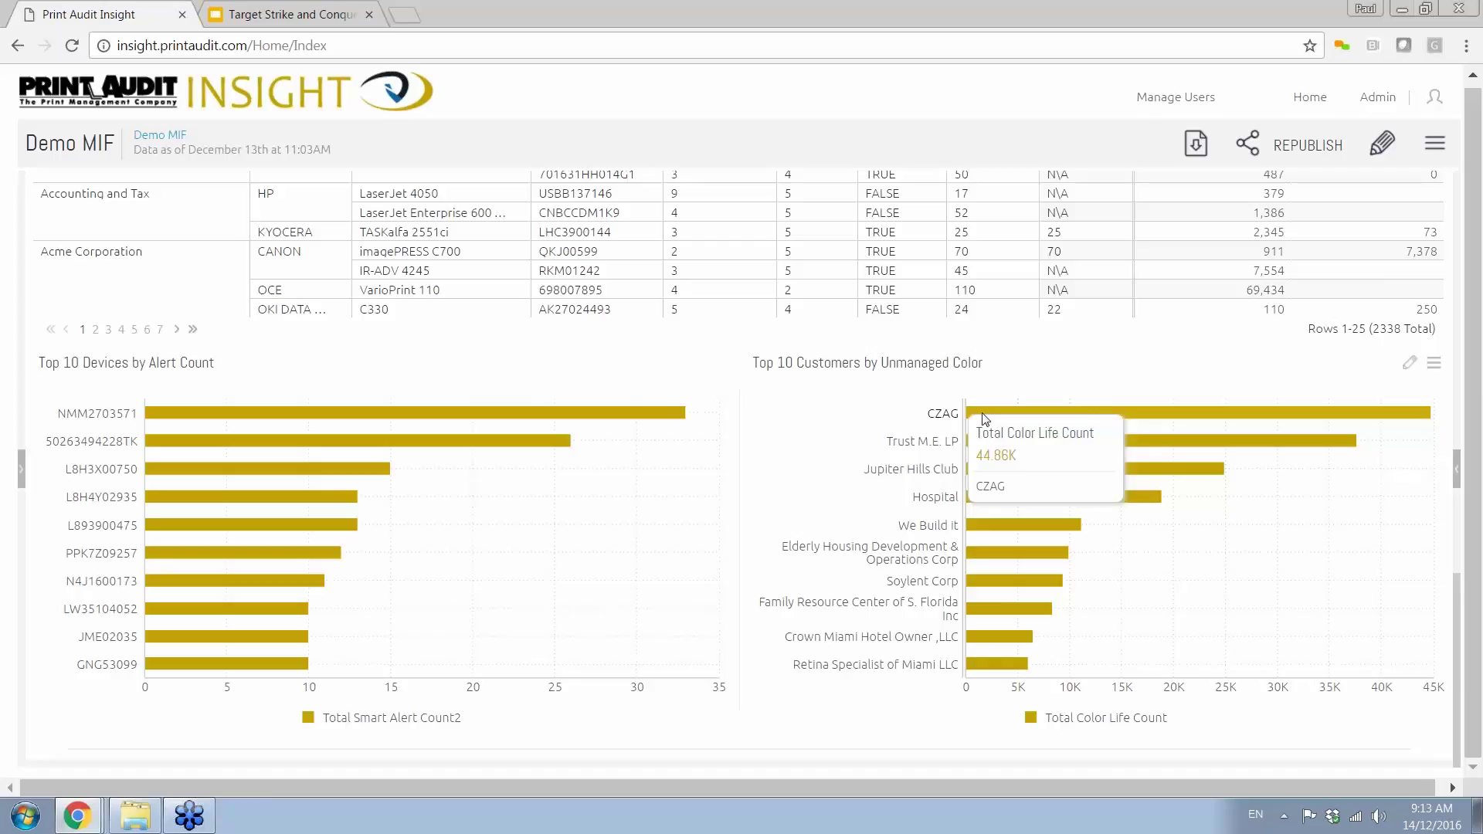
pyautogui.click(983, 418)
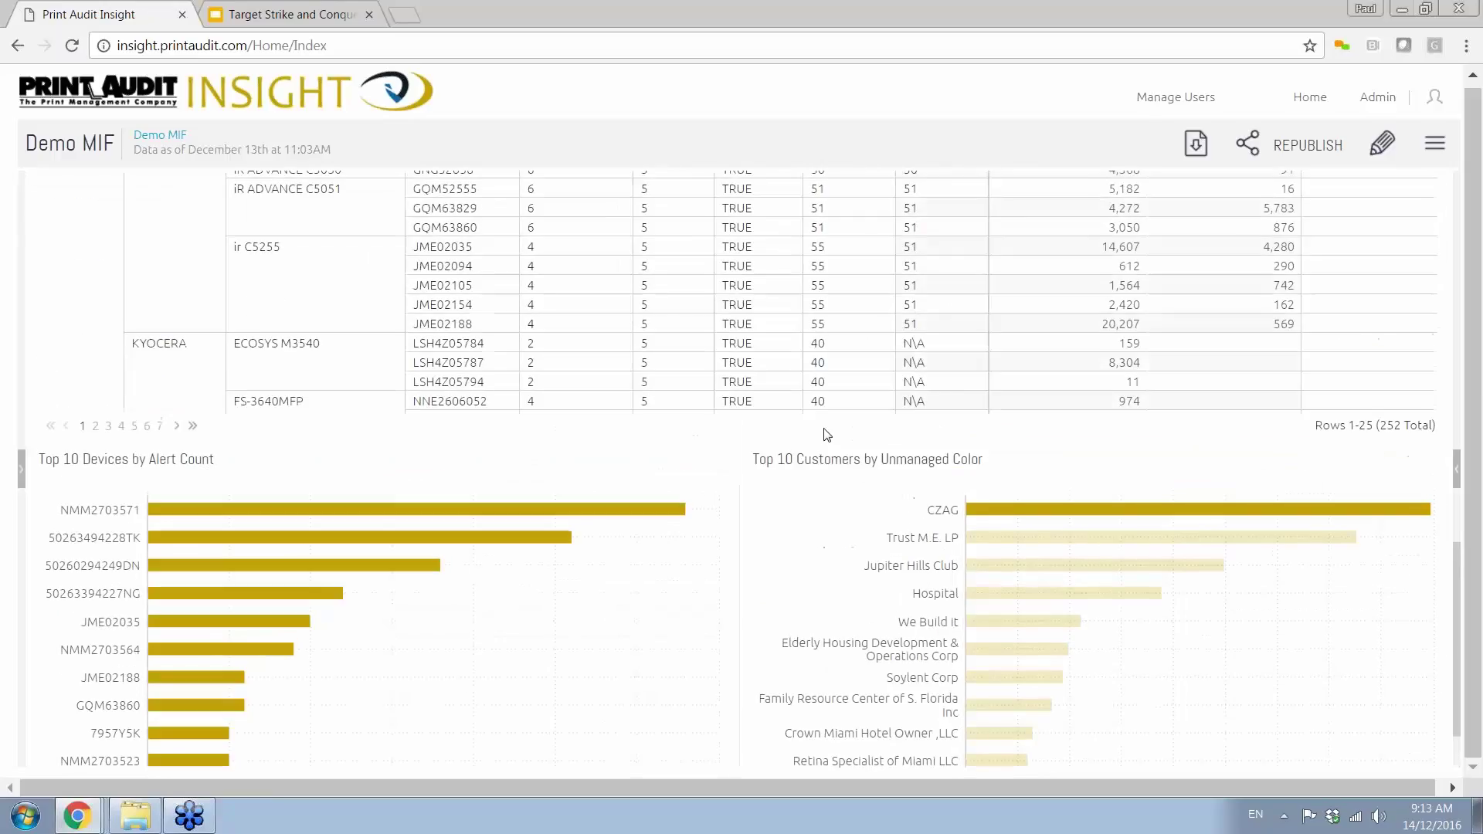
# Read CZAG's TRUE and FALSE slice values on the Devices and Volume pies
pyautogui.scroll(3, 827, 435)
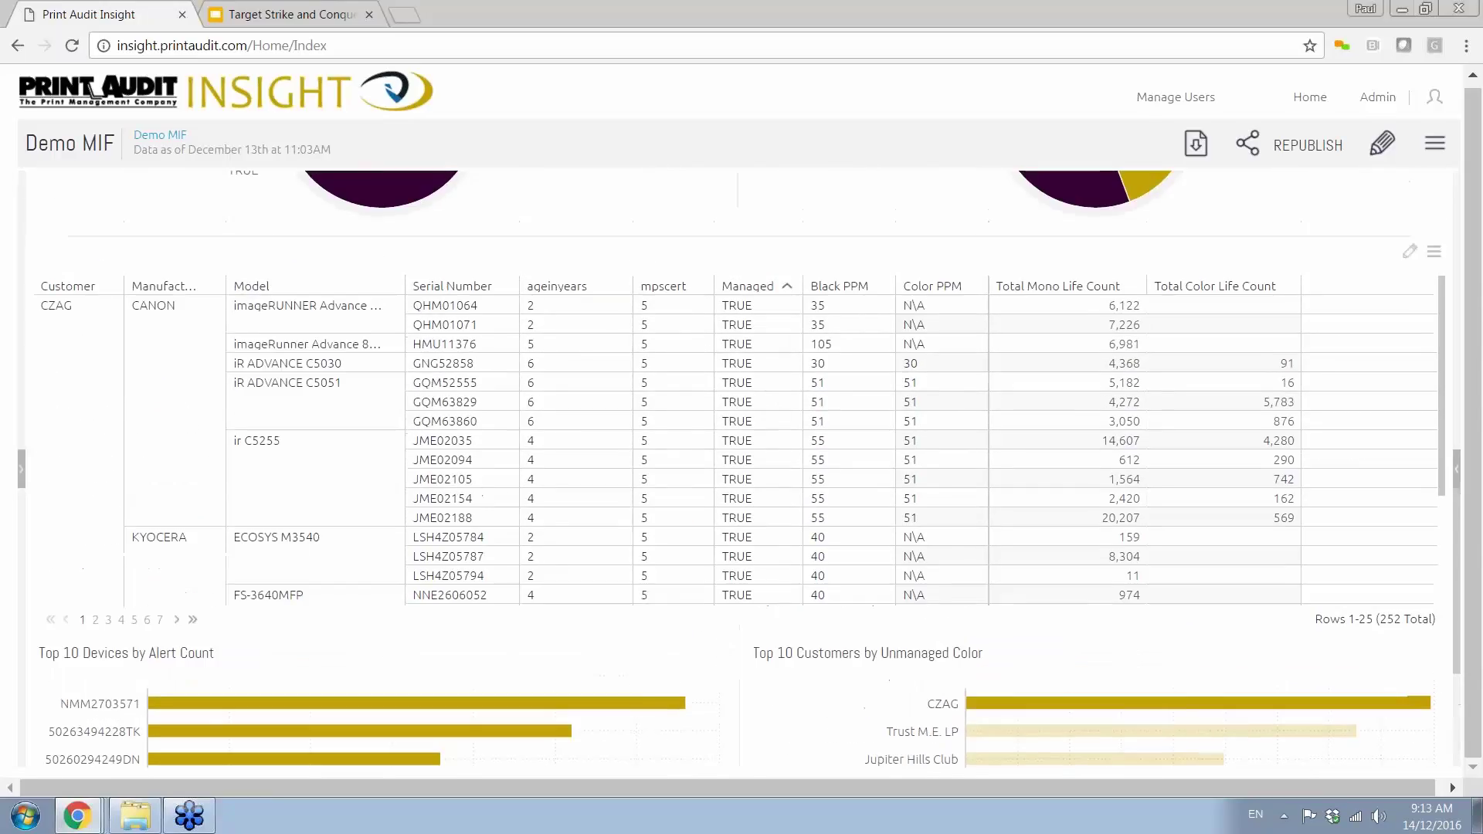
pyautogui.scroll(5, 826, 432)
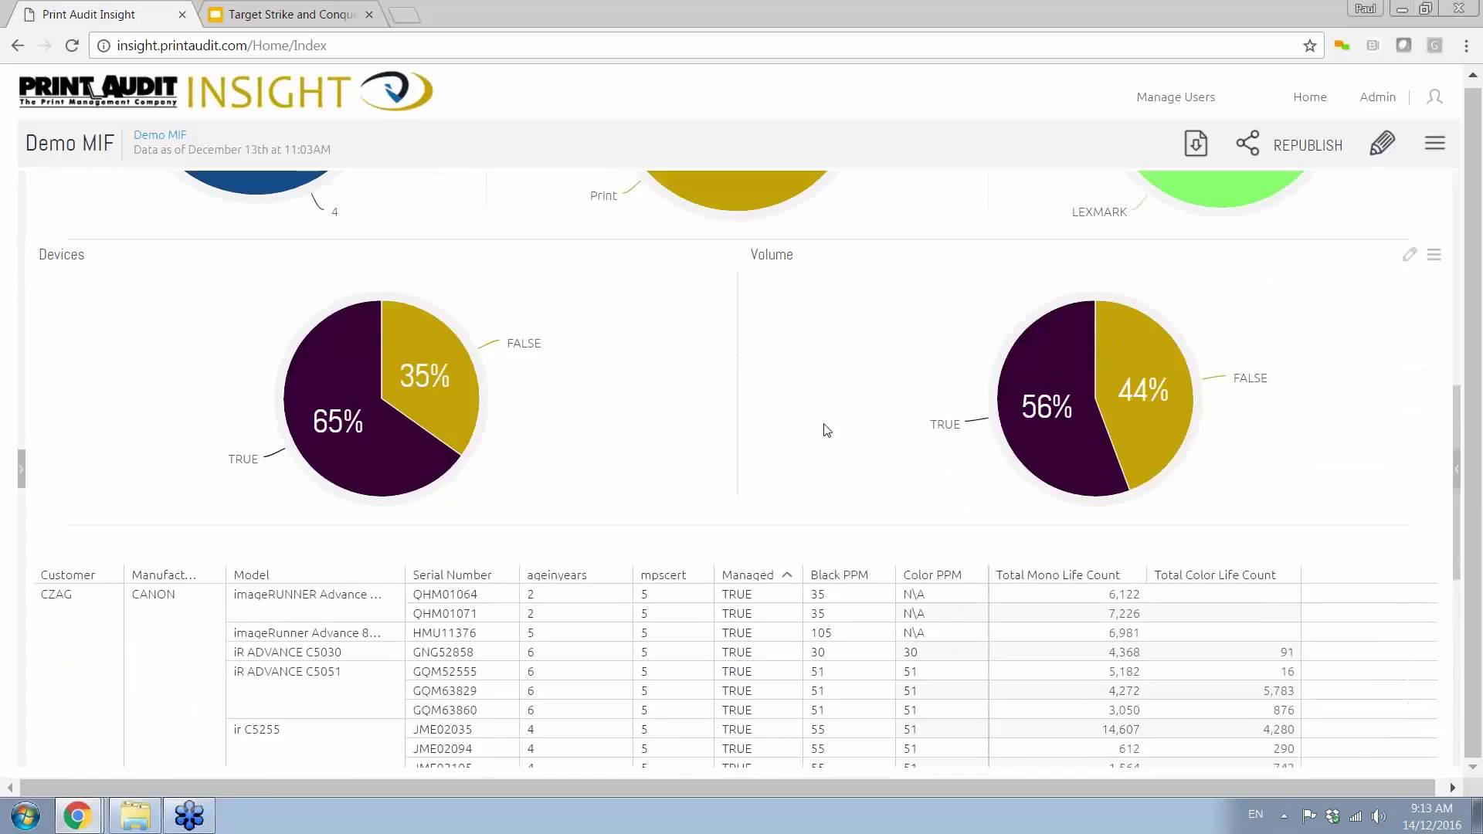
pyautogui.moveTo(437, 390)
pyautogui.moveTo(343, 432)
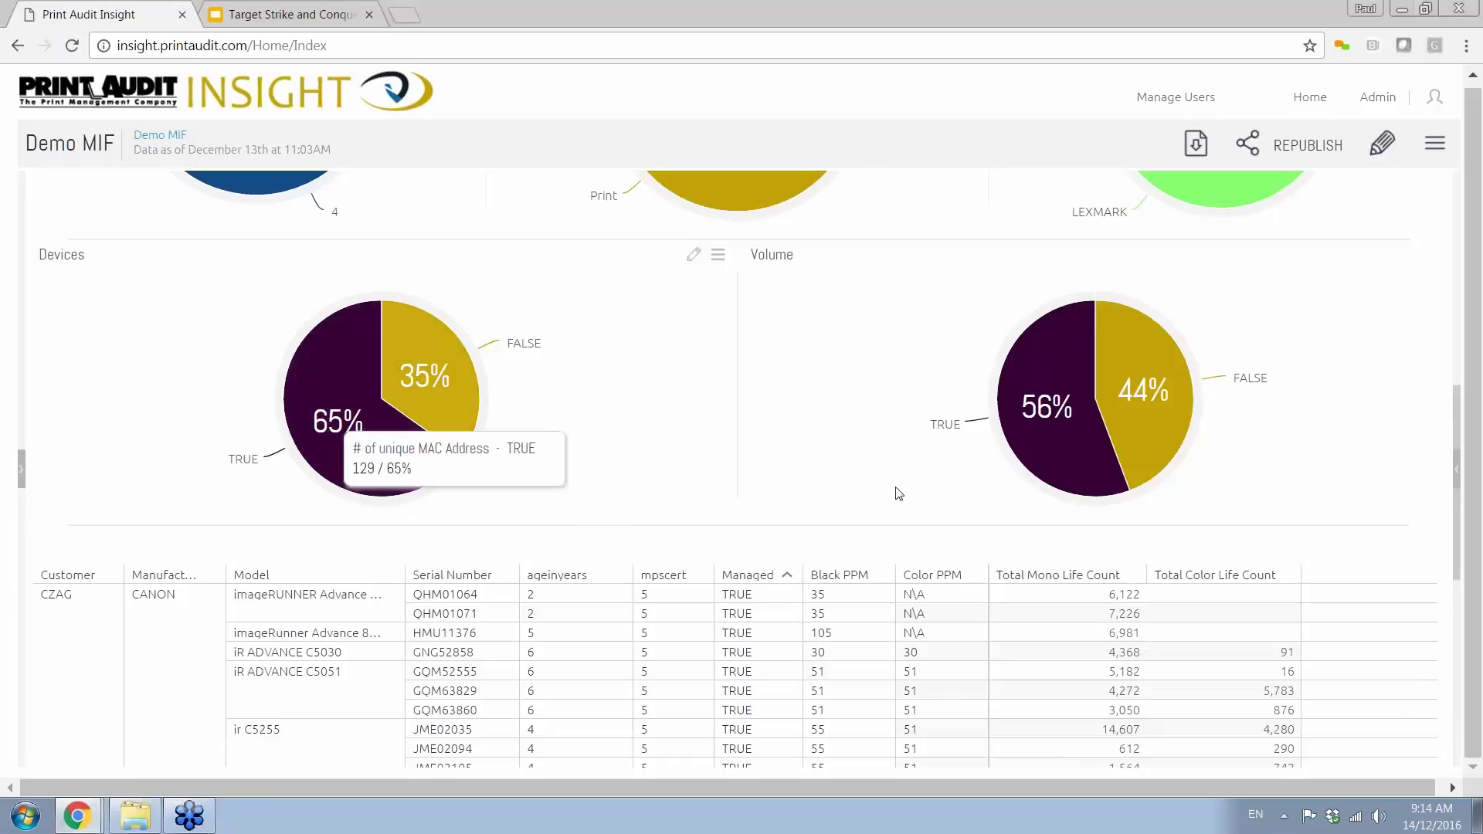
pyautogui.moveTo(1055, 420)
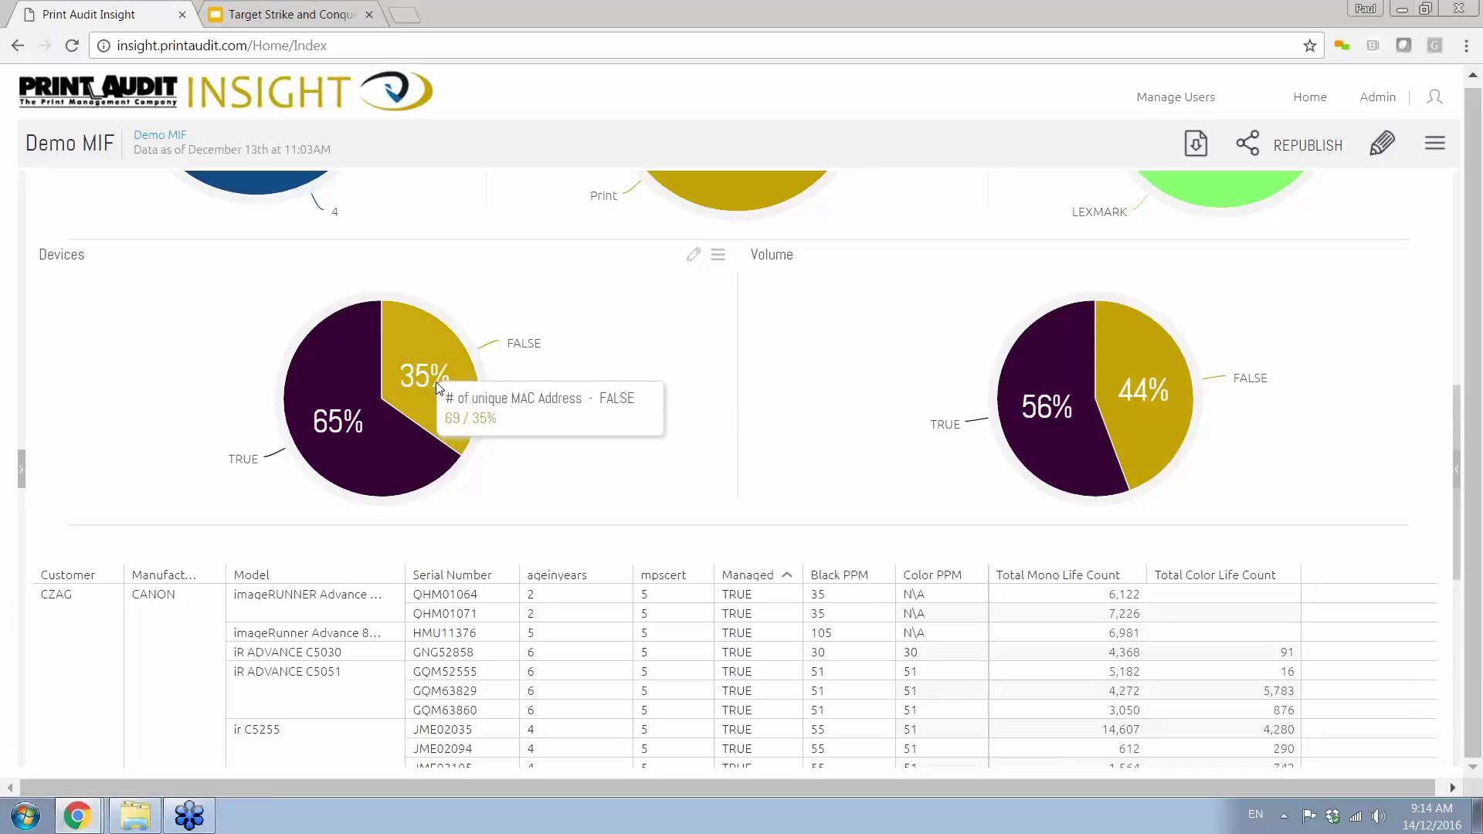
pyautogui.moveTo(1149, 405)
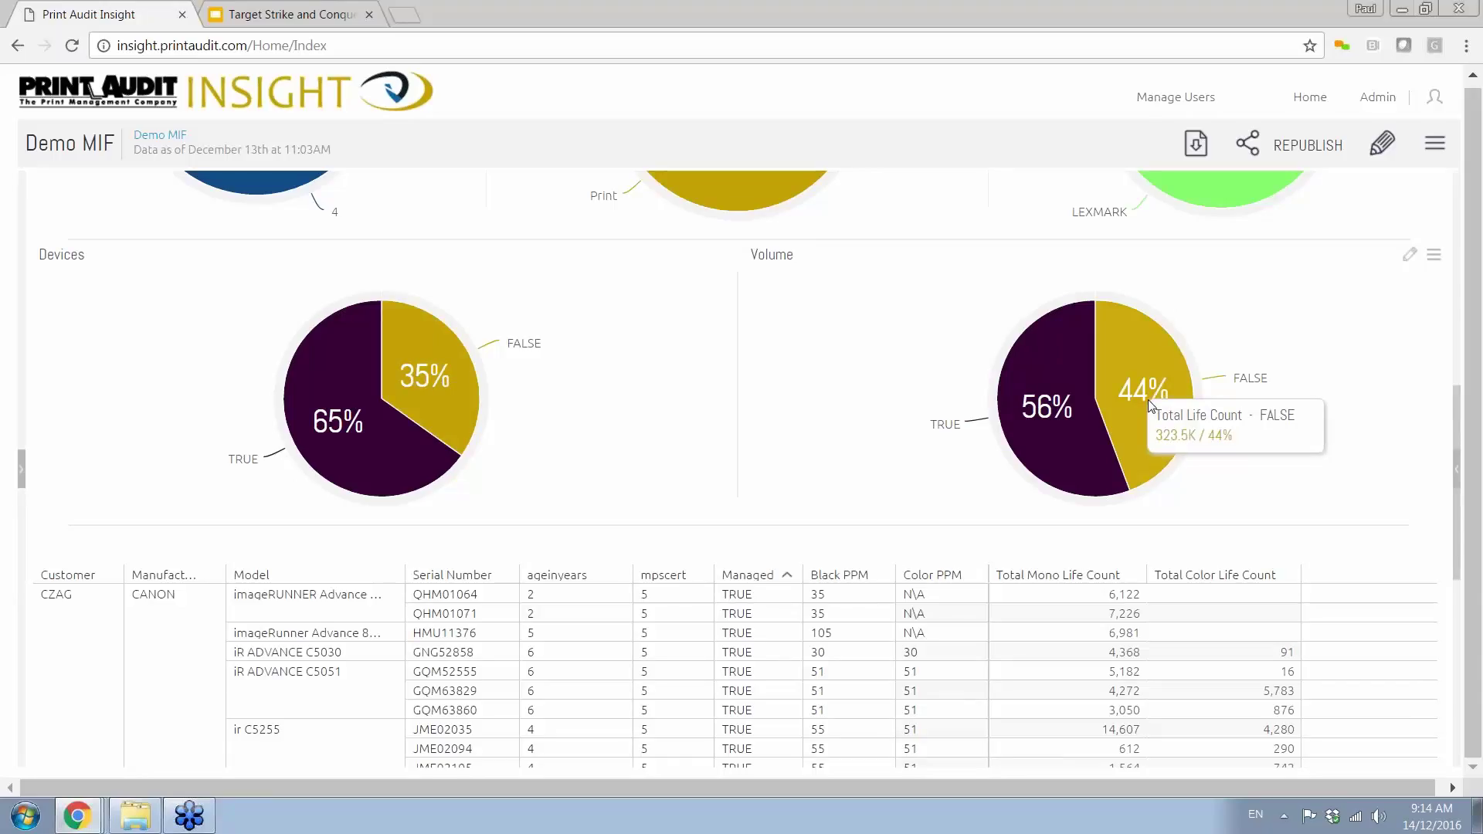
pyautogui.moveTo(417, 345)
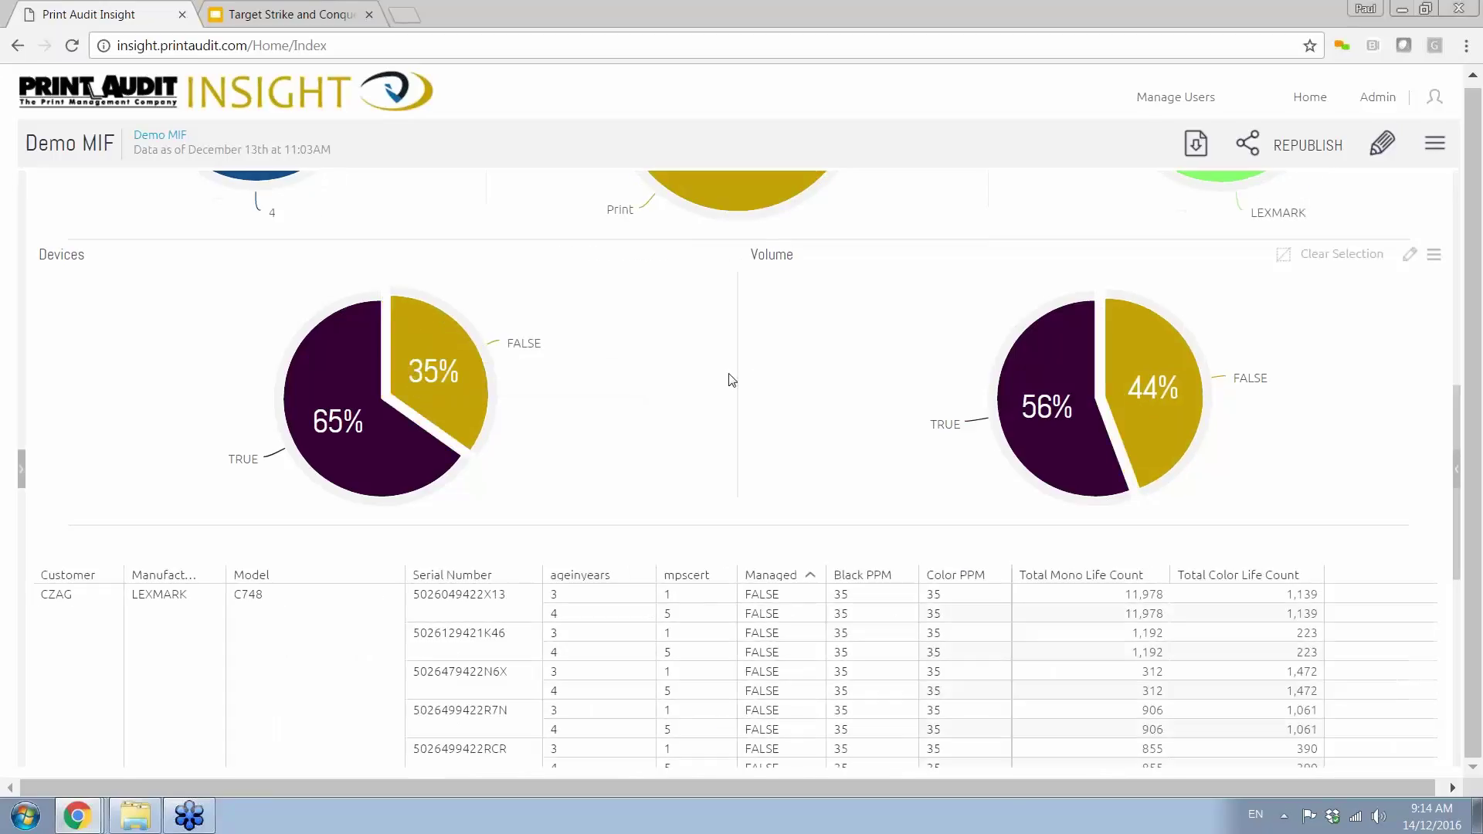
# Review CZAG's unmanaged tiles (69 devices, $4,458.78 mono) and Lexmark's 96% manufacturer slice
pyautogui.scroll(6, 571, 371)
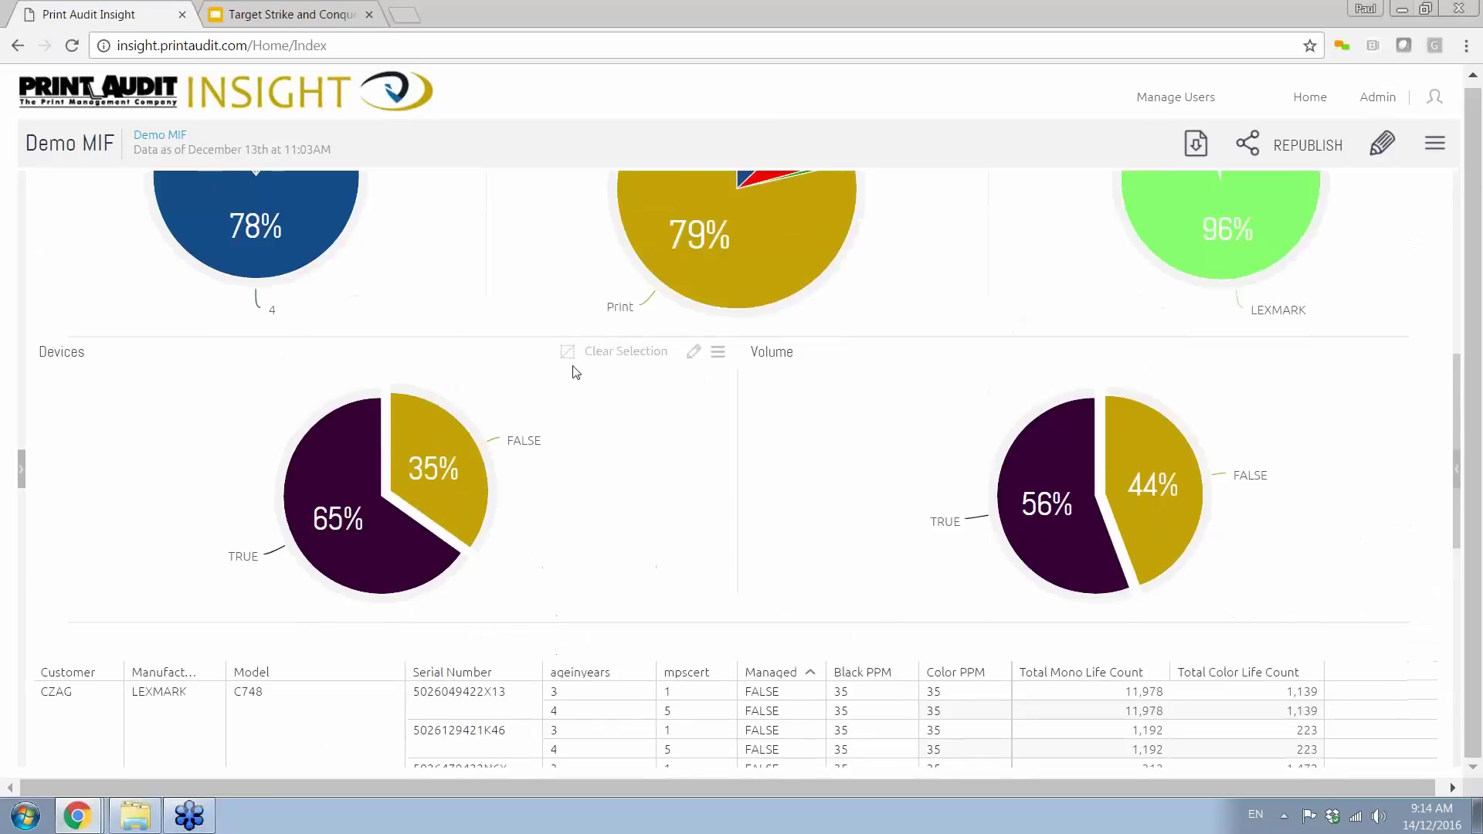
pyautogui.scroll(1, 572, 370)
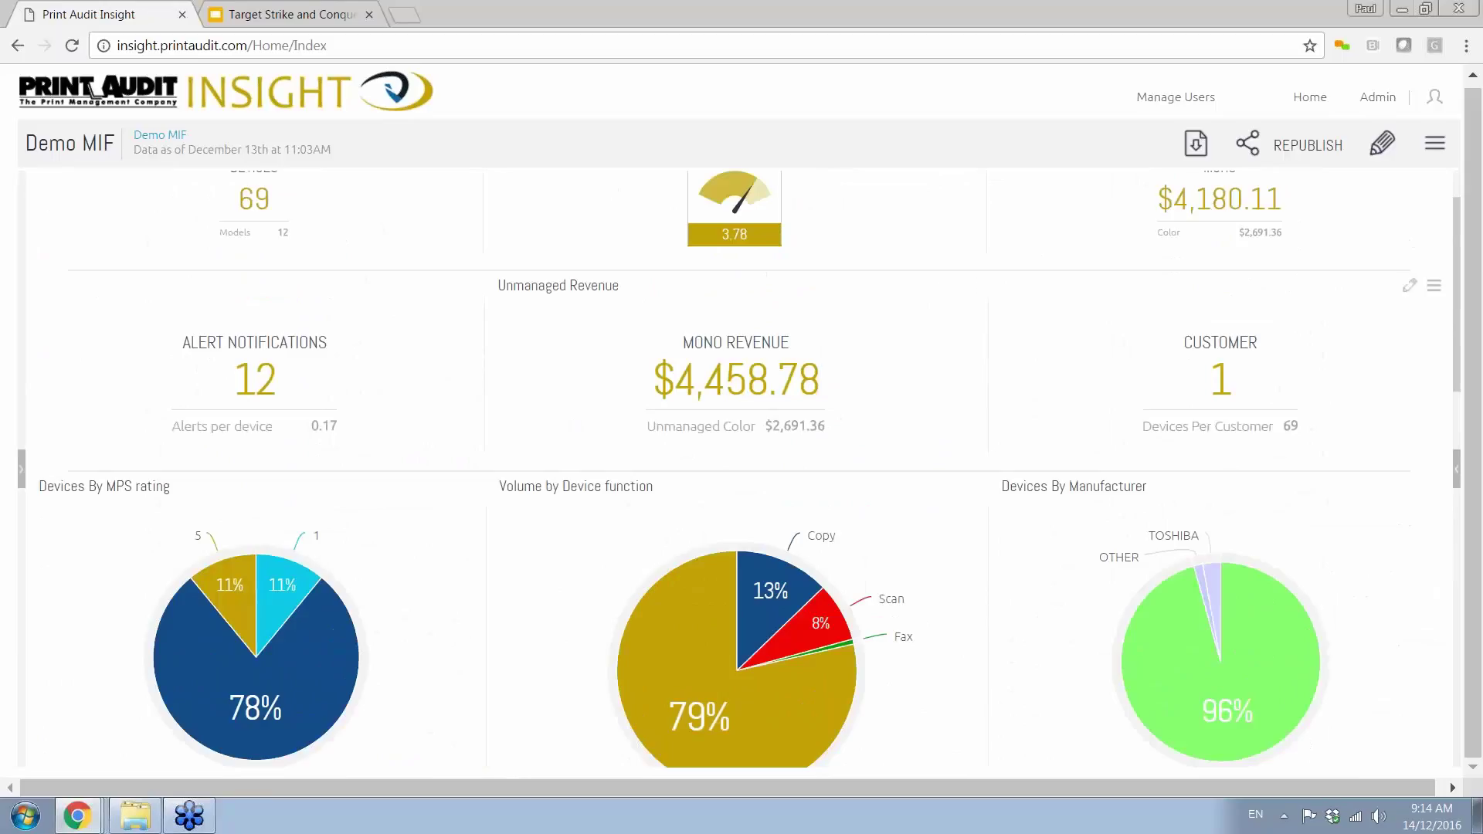
pyautogui.scroll(1, 961, 363)
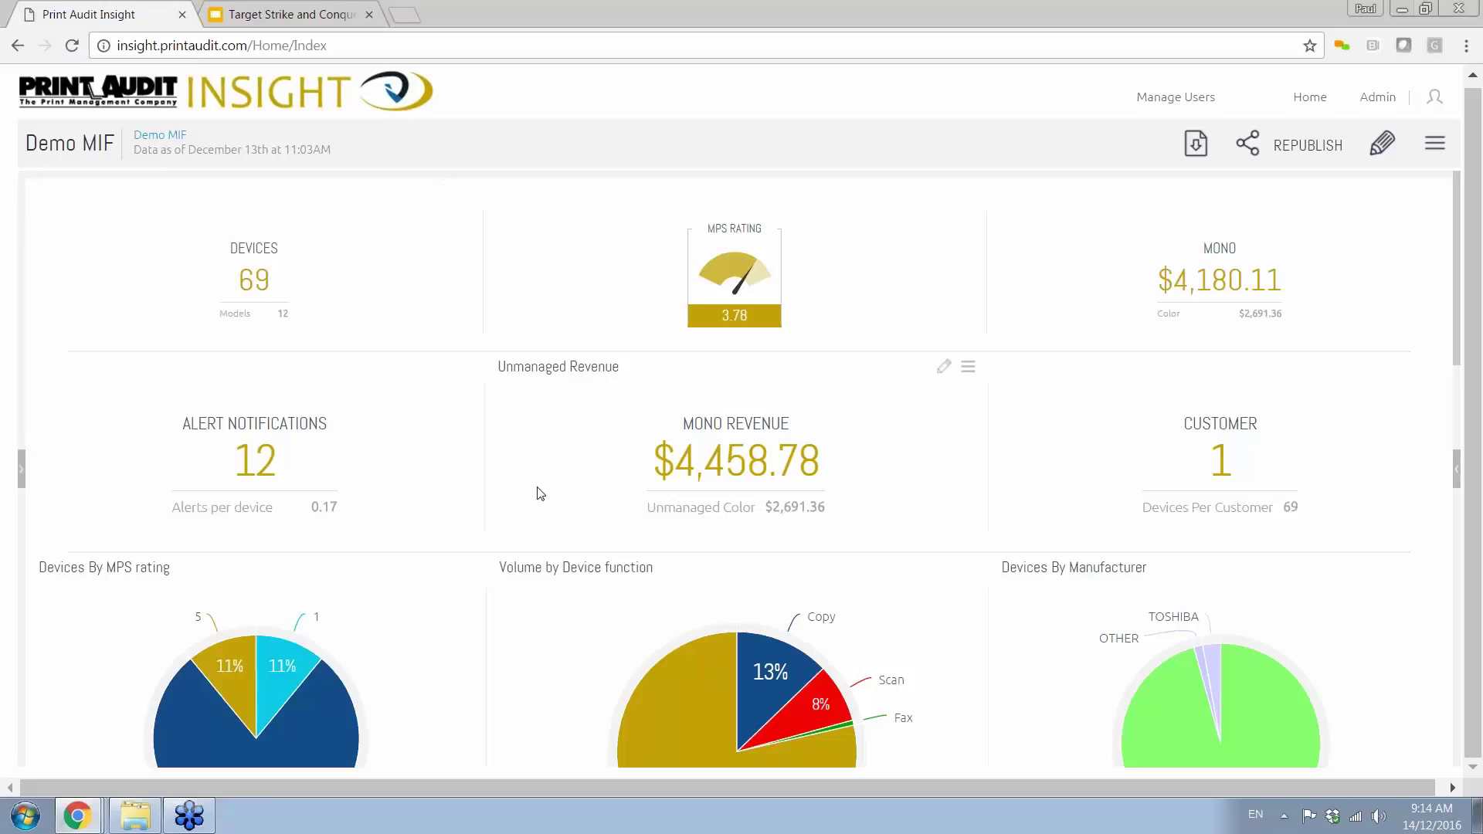
pyautogui.scroll(-3, 538, 479)
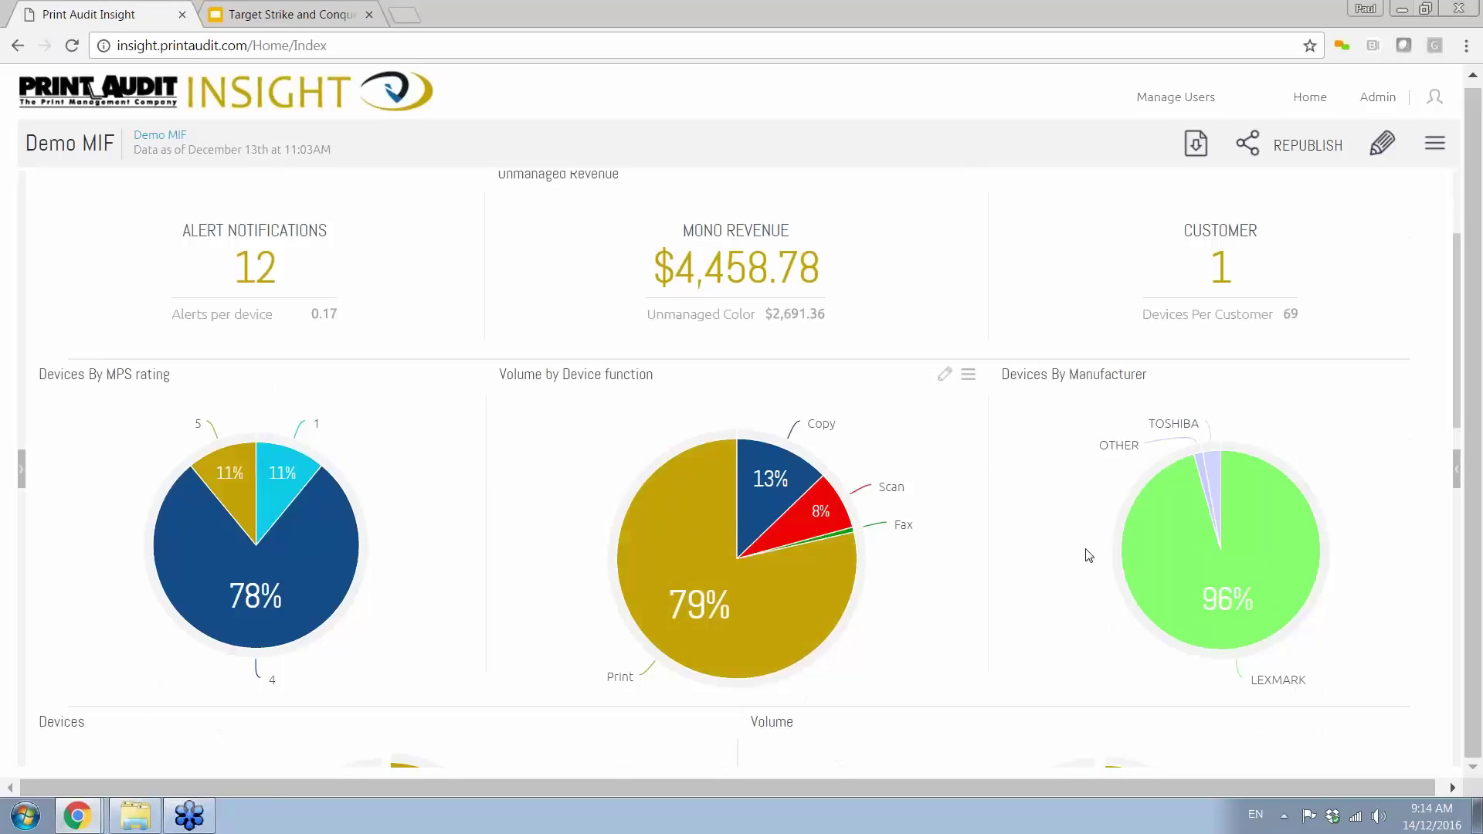
pyautogui.moveTo(1185, 436)
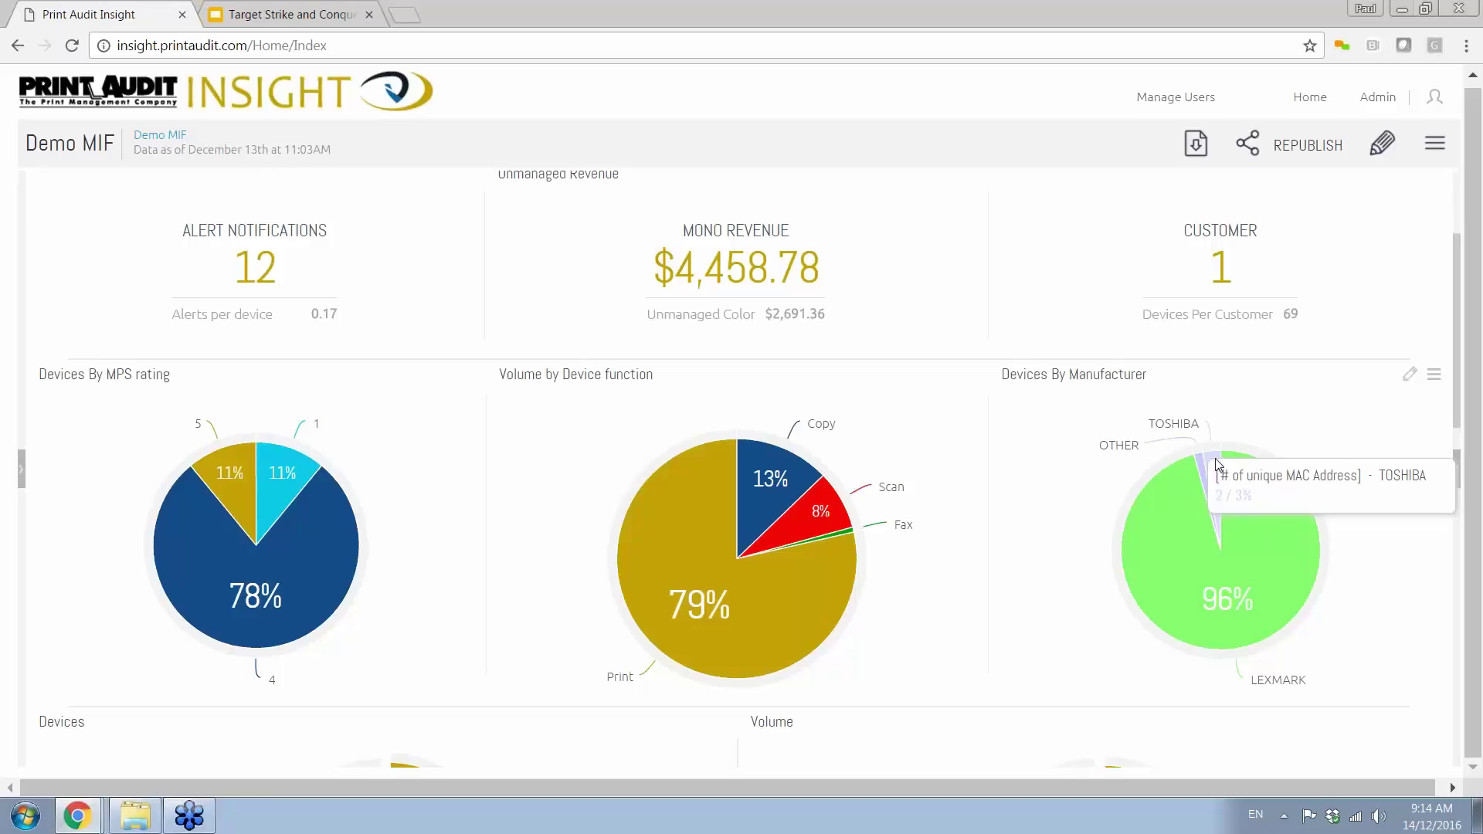
pyautogui.moveTo(1236, 488)
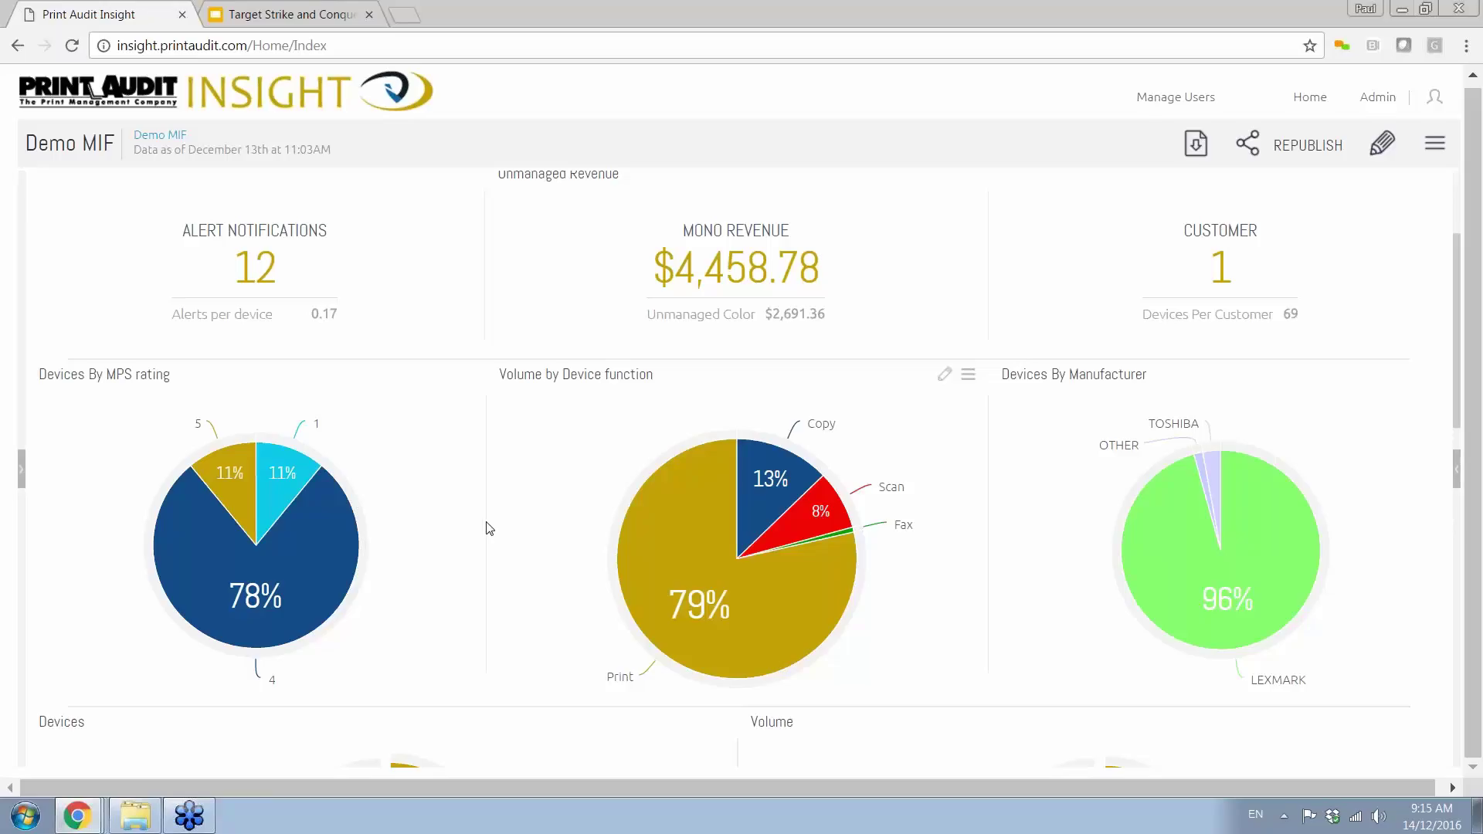
# Filter the dashboard to MPS rating 1 and scroll down to the pies and device table
pyautogui.moveTo(276, 485)
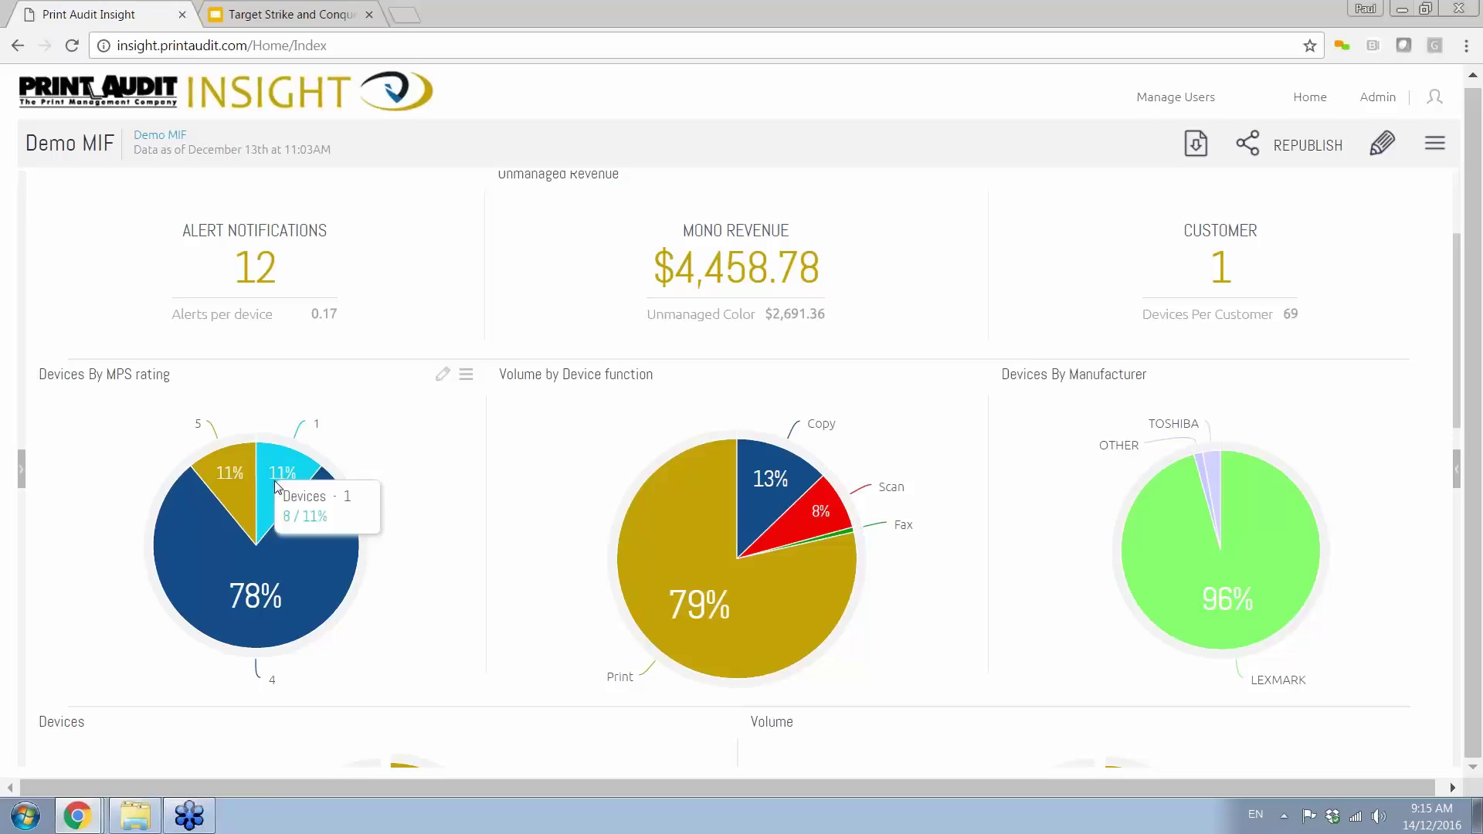
pyautogui.click(277, 485)
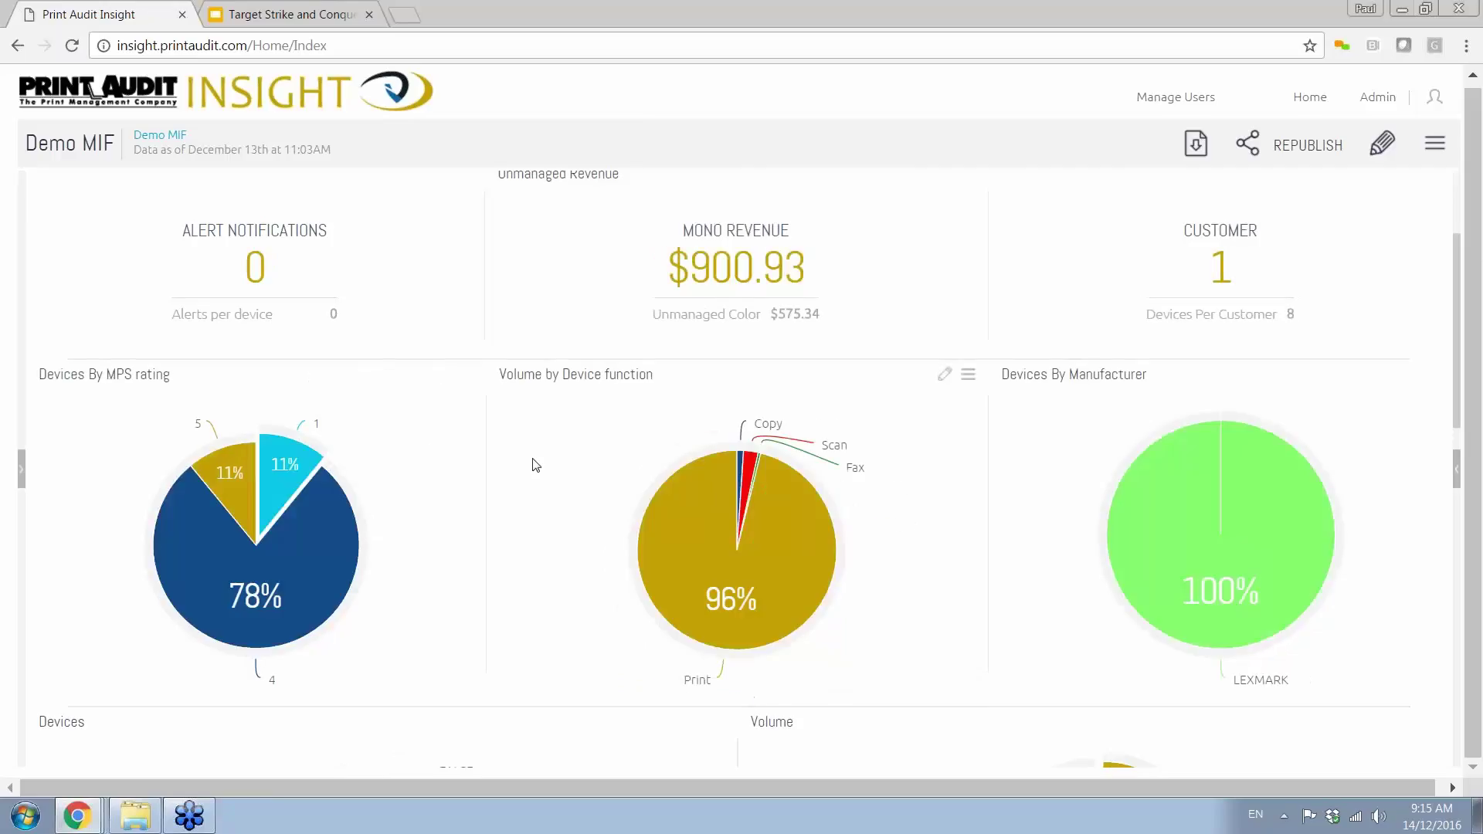
pyautogui.scroll(-1, 548, 471)
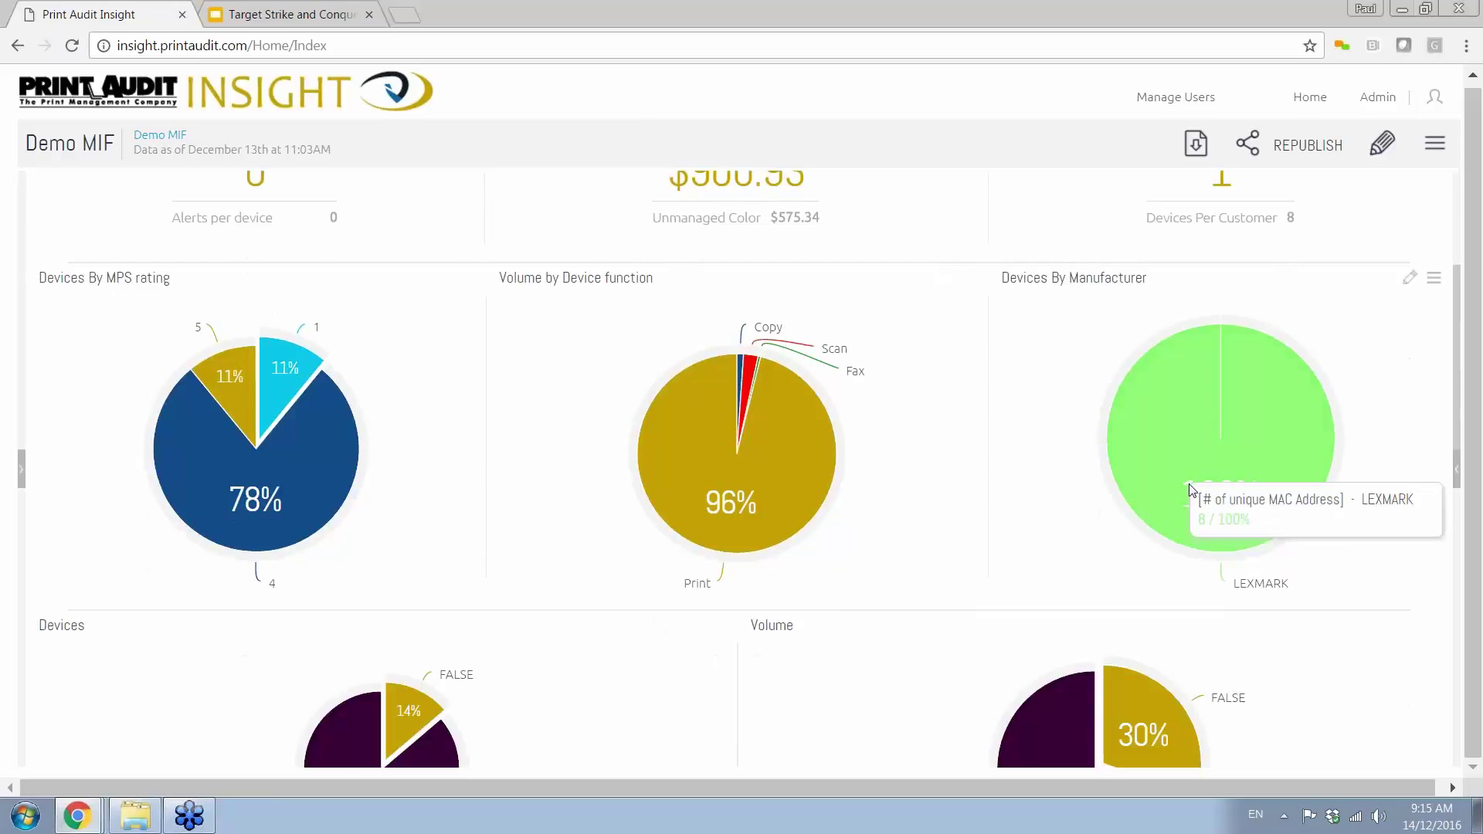
pyautogui.scroll(-3, 1027, 509)
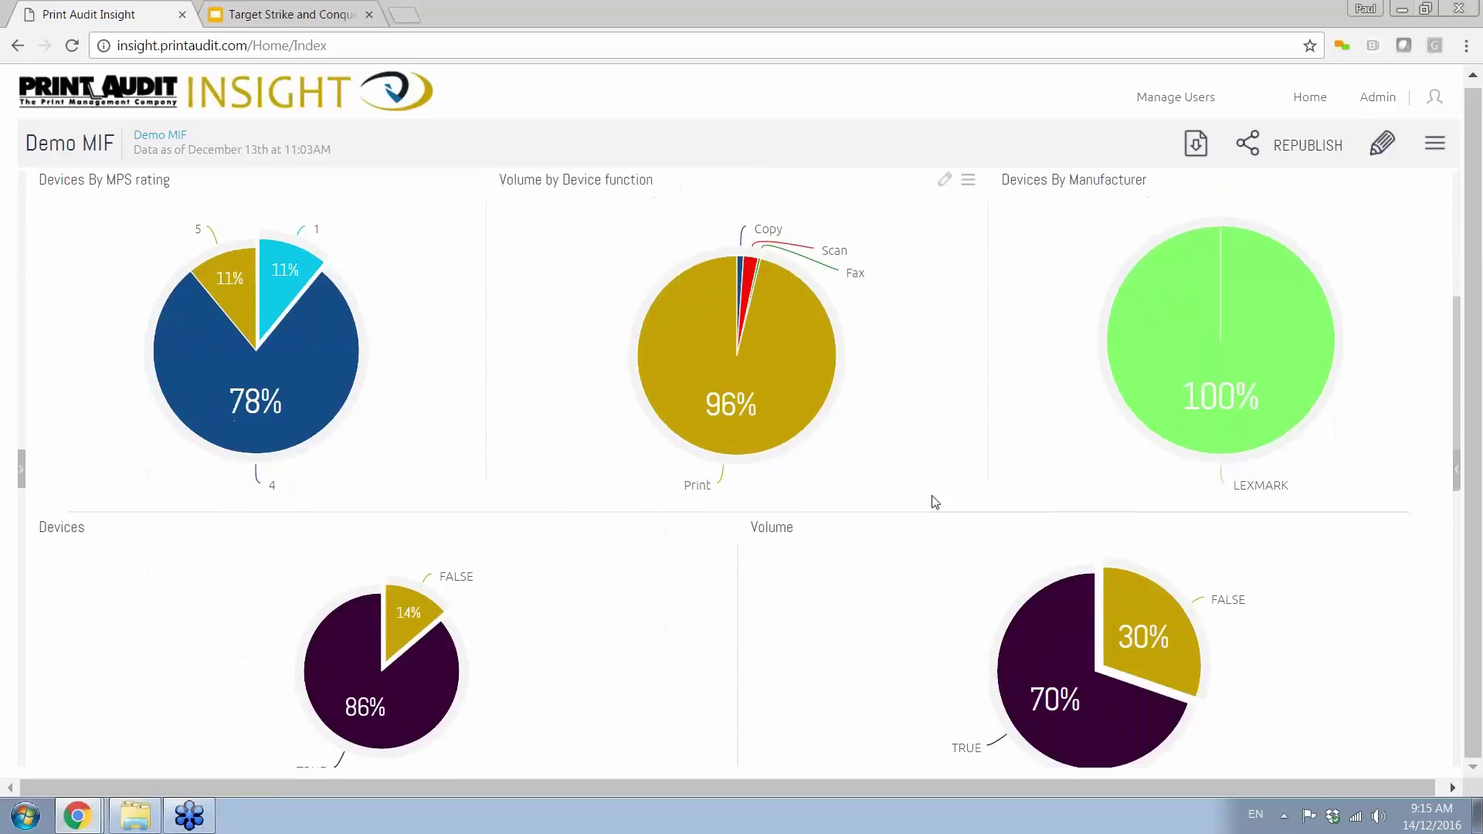
pyautogui.scroll(-3, 859, 489)
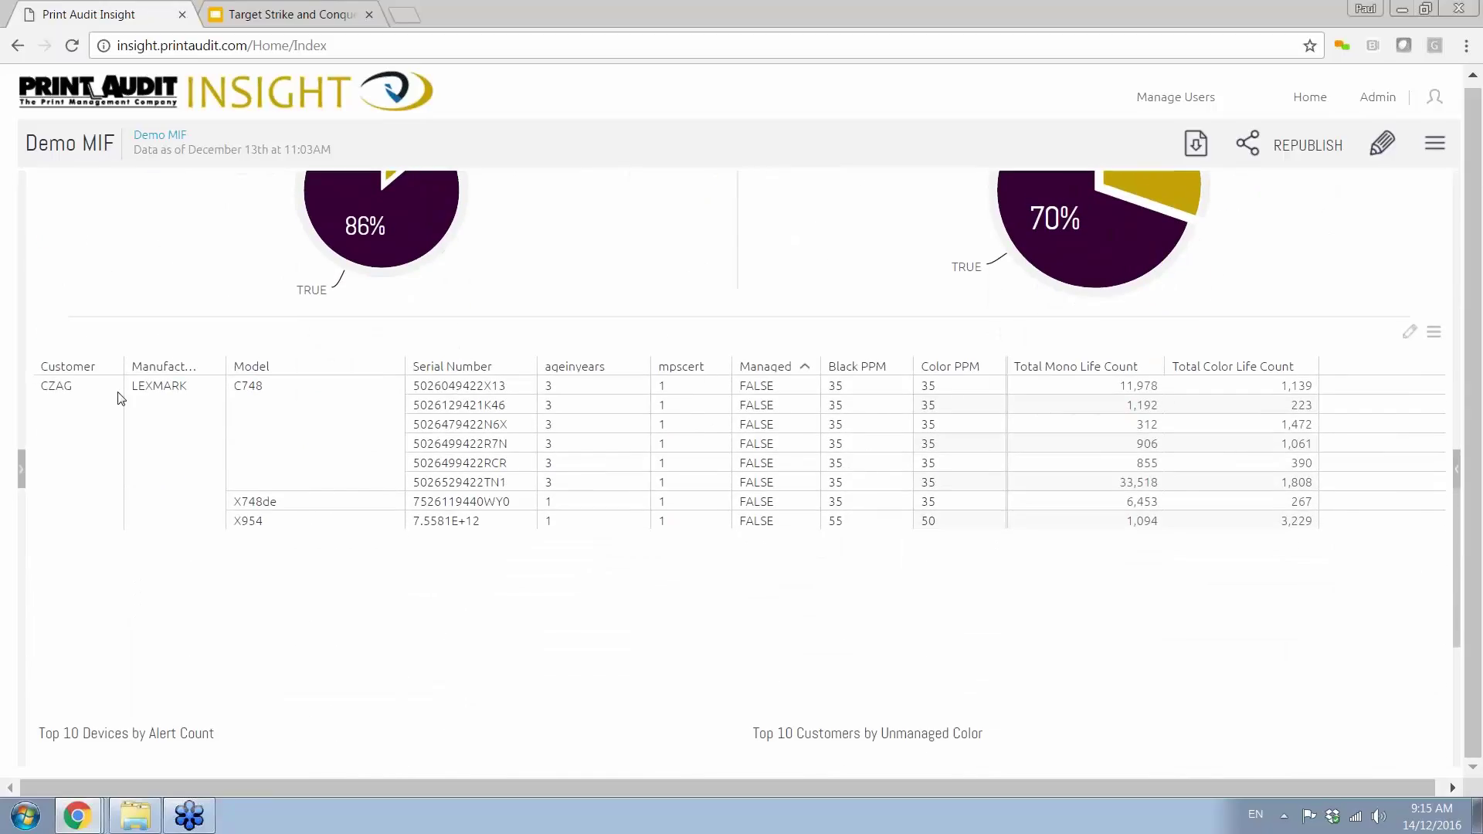
pyautogui.doubleClick(47, 386)
pyautogui.moveTo(128, 390); pyautogui.dragTo(276, 385)
pyautogui.moveTo(427, 386); pyautogui.dragTo(593, 407)
pyautogui.click(571, 386)
pyautogui.doubleClick(571, 386)
pyautogui.doubleClick(669, 386)
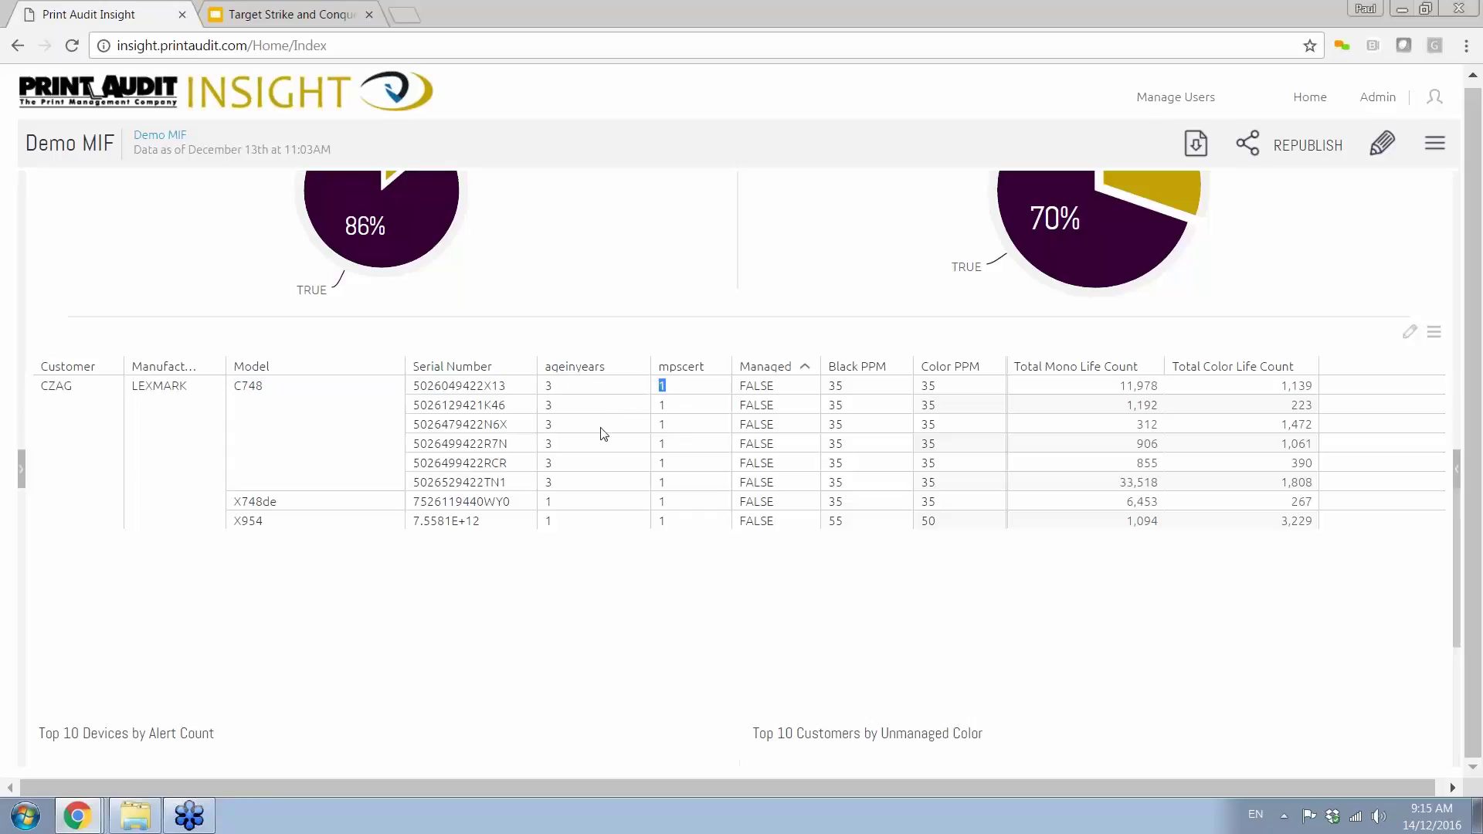
pyautogui.doubleClick(774, 386)
pyautogui.doubleClick(834, 387)
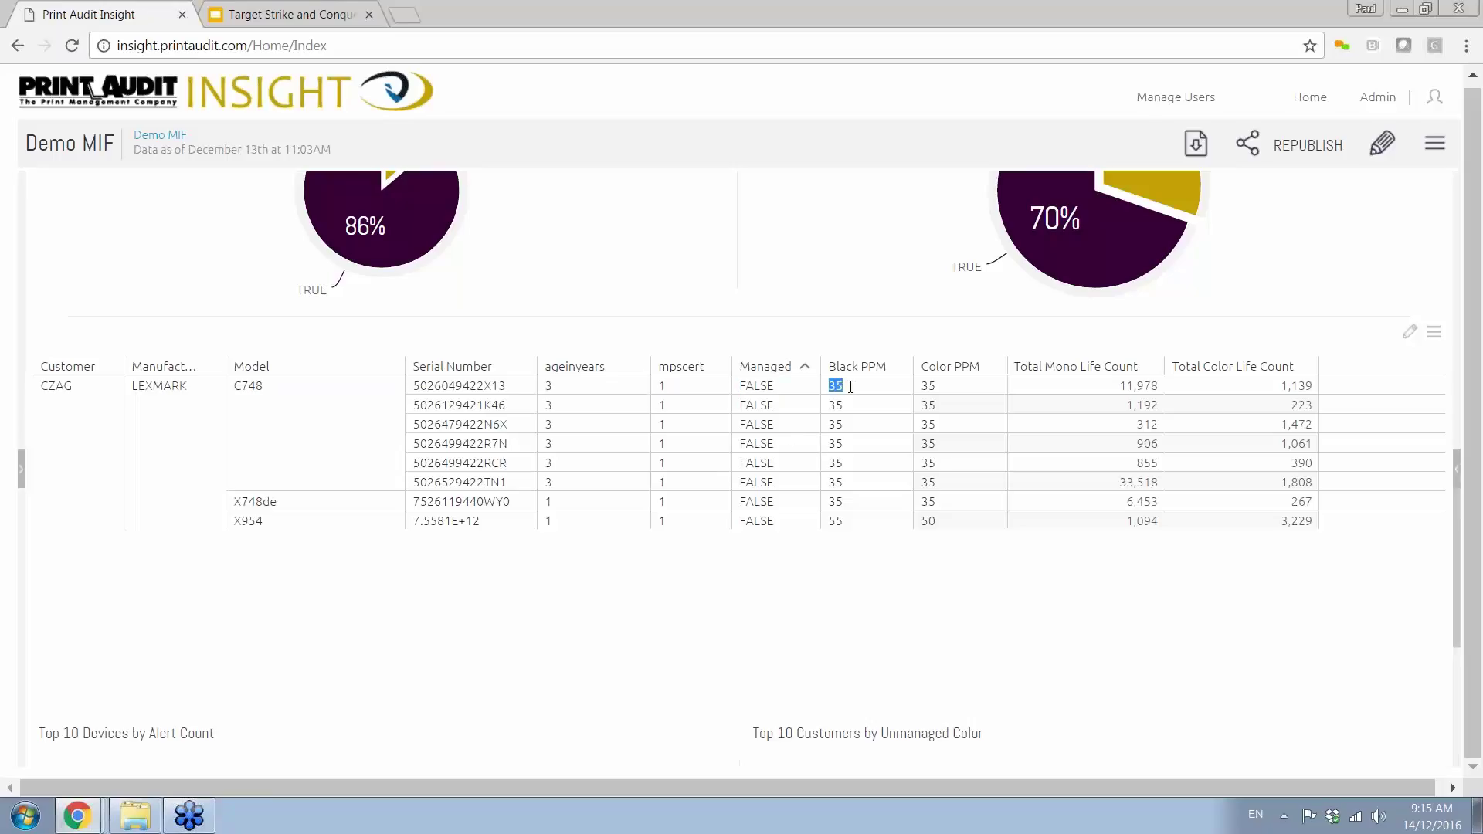
pyautogui.doubleClick(926, 385)
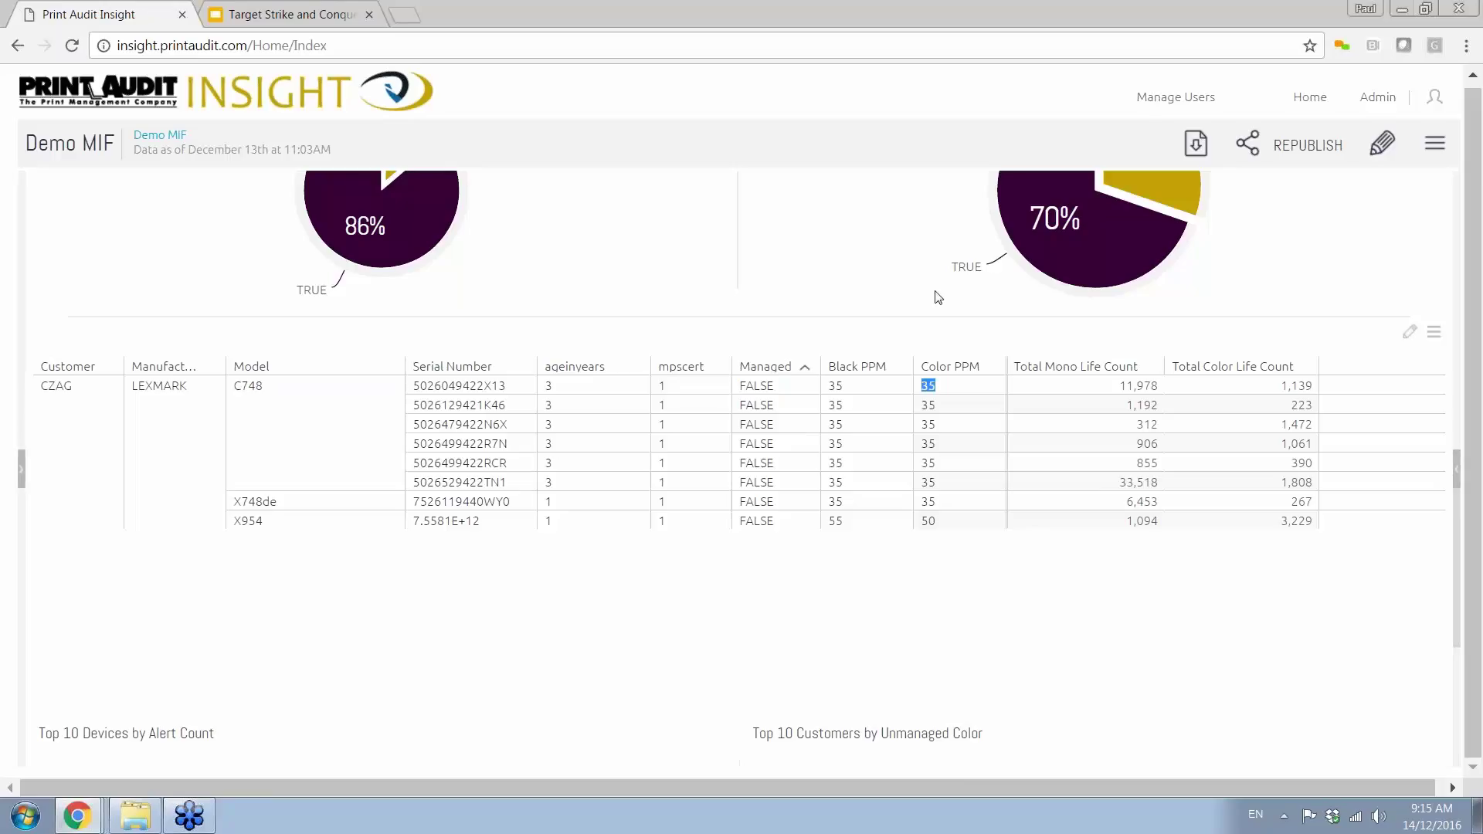
pyautogui.click(1019, 364)
pyautogui.moveTo(1068, 361); pyautogui.dragTo(1245, 370)
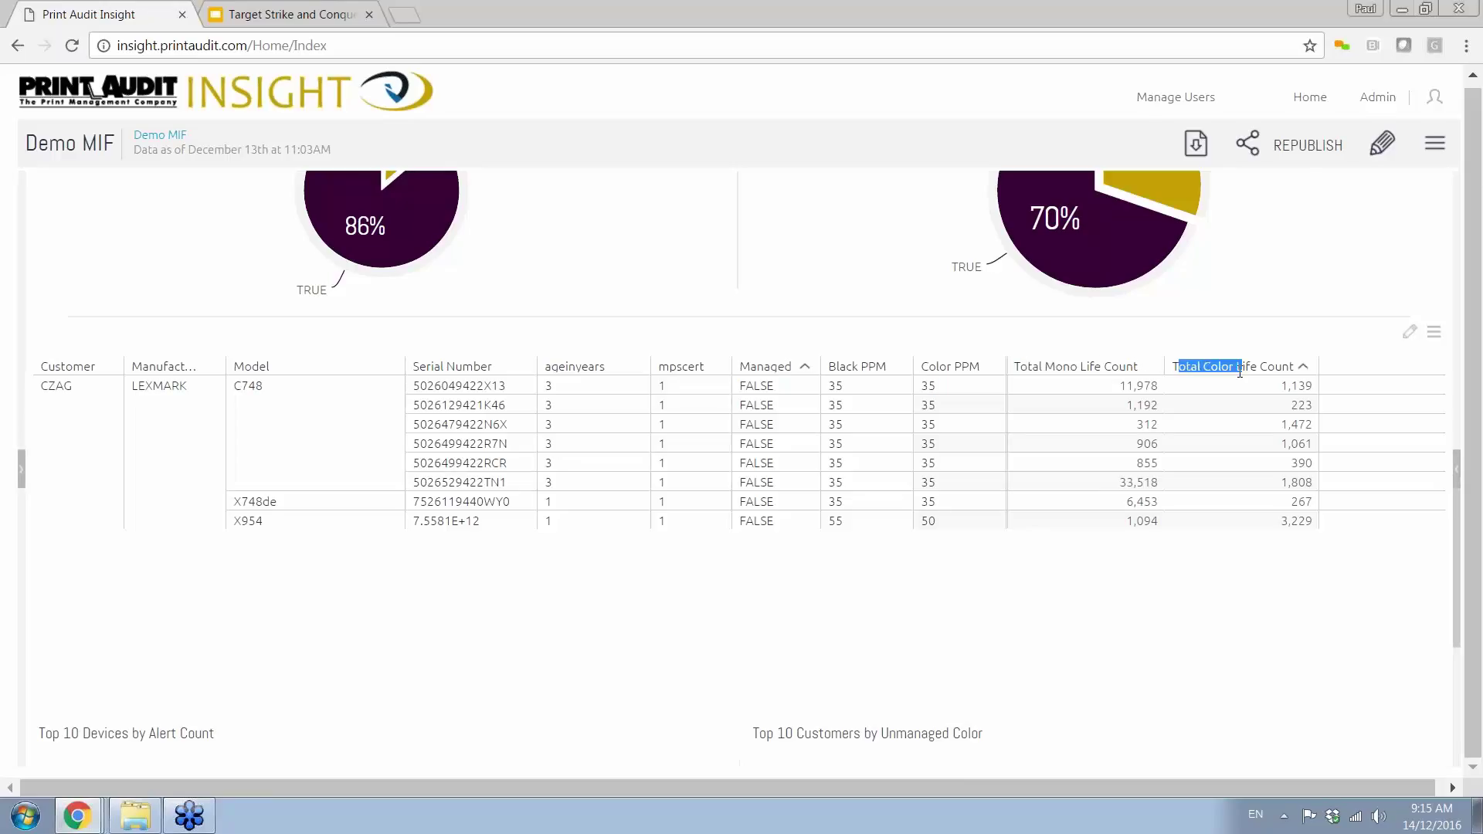
pyautogui.click(1087, 450)
pyautogui.doubleClick(1151, 386)
pyautogui.moveTo(1277, 386); pyautogui.dragTo(1312, 395)
pyautogui.moveTo(420, 482); pyautogui.dragTo(508, 482)
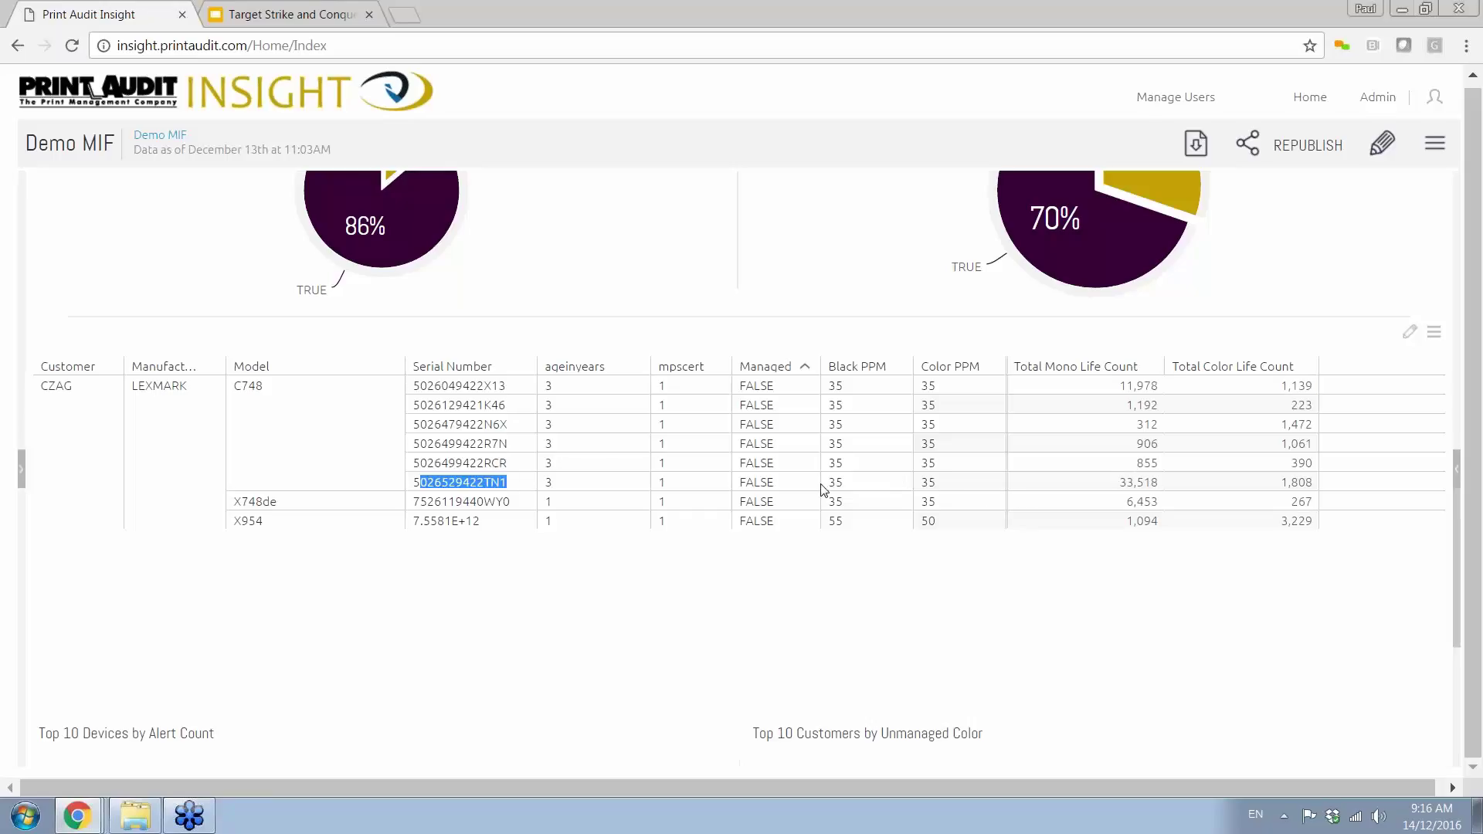
pyautogui.moveTo(1117, 483); pyautogui.dragTo(1163, 484)
pyautogui.moveTo(1282, 484); pyautogui.dragTo(1317, 485)
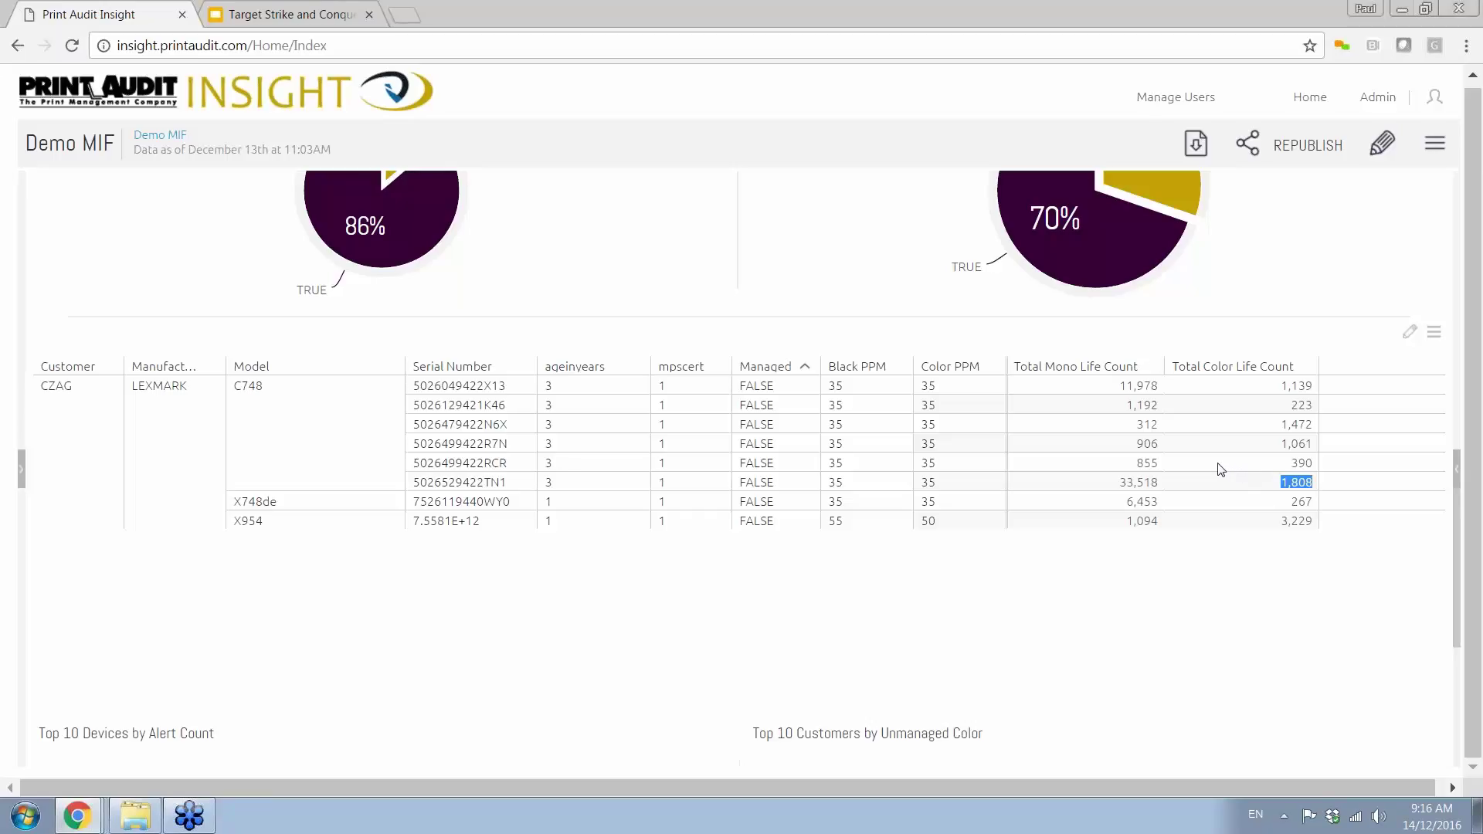
pyautogui.scroll(4, 939, 428)
pyautogui.scroll(3, 901, 425)
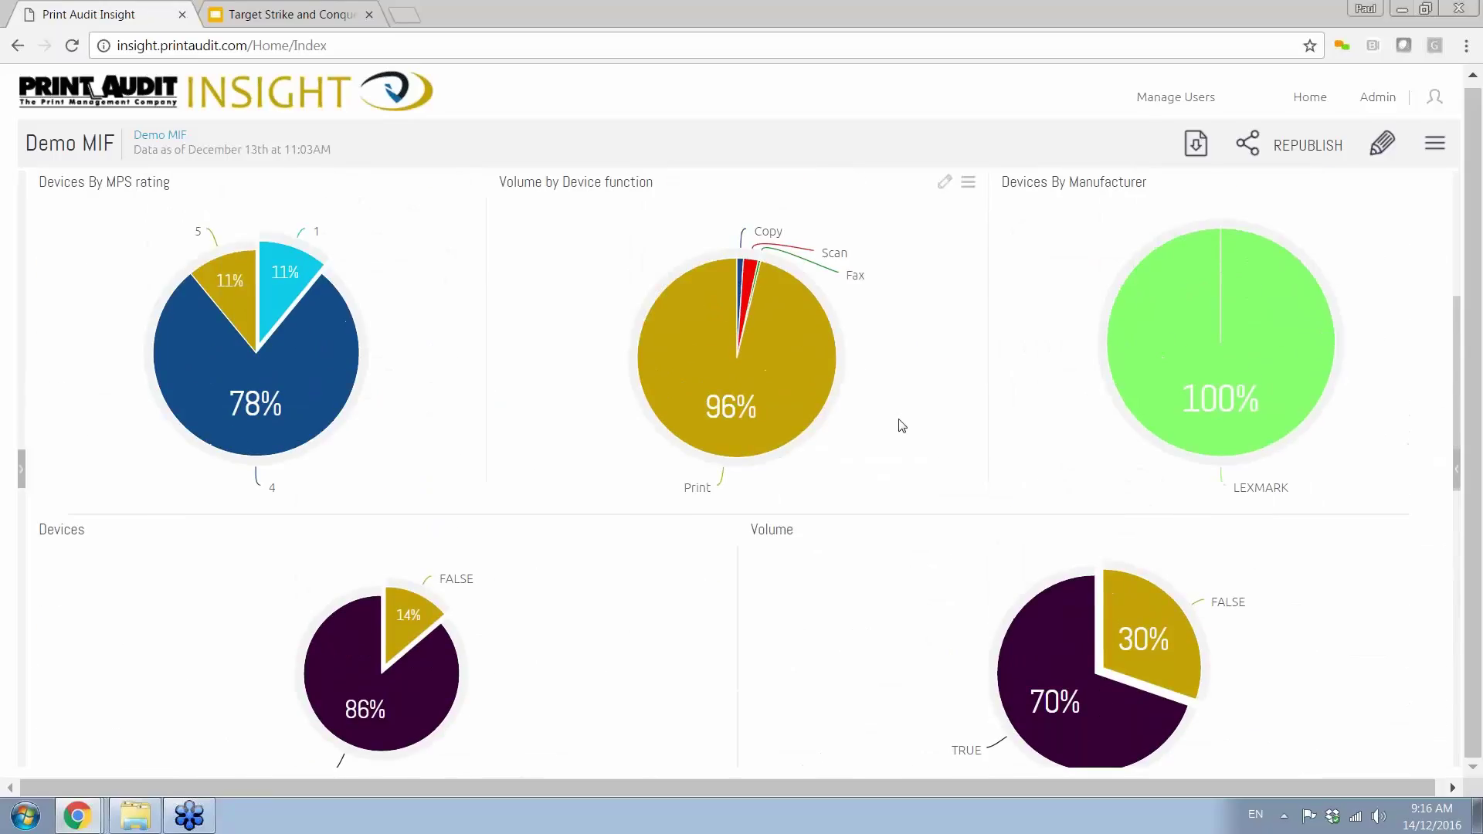
pyautogui.scroll(1, 901, 425)
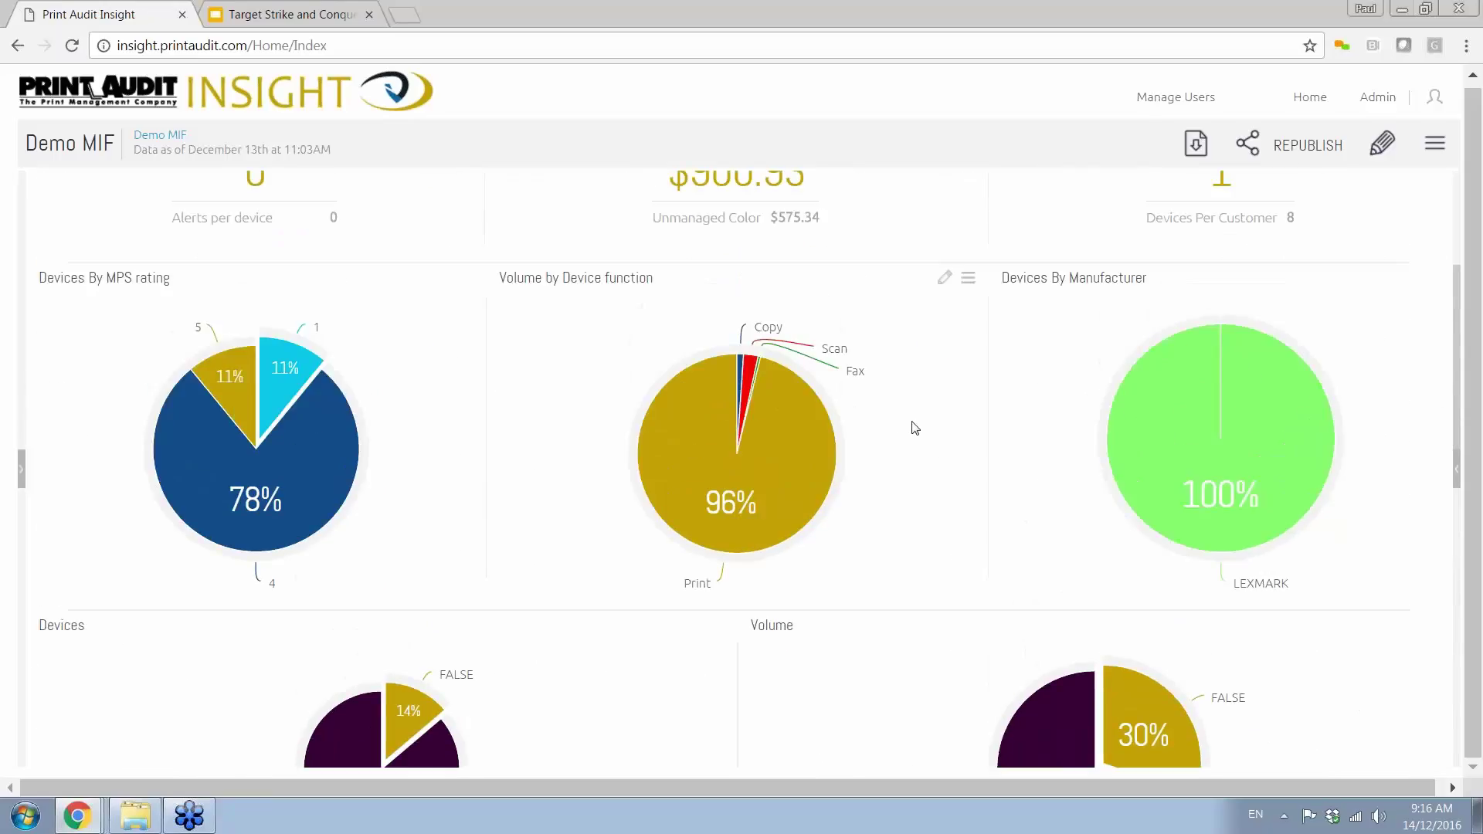
pyautogui.scroll(-6, 930, 400)
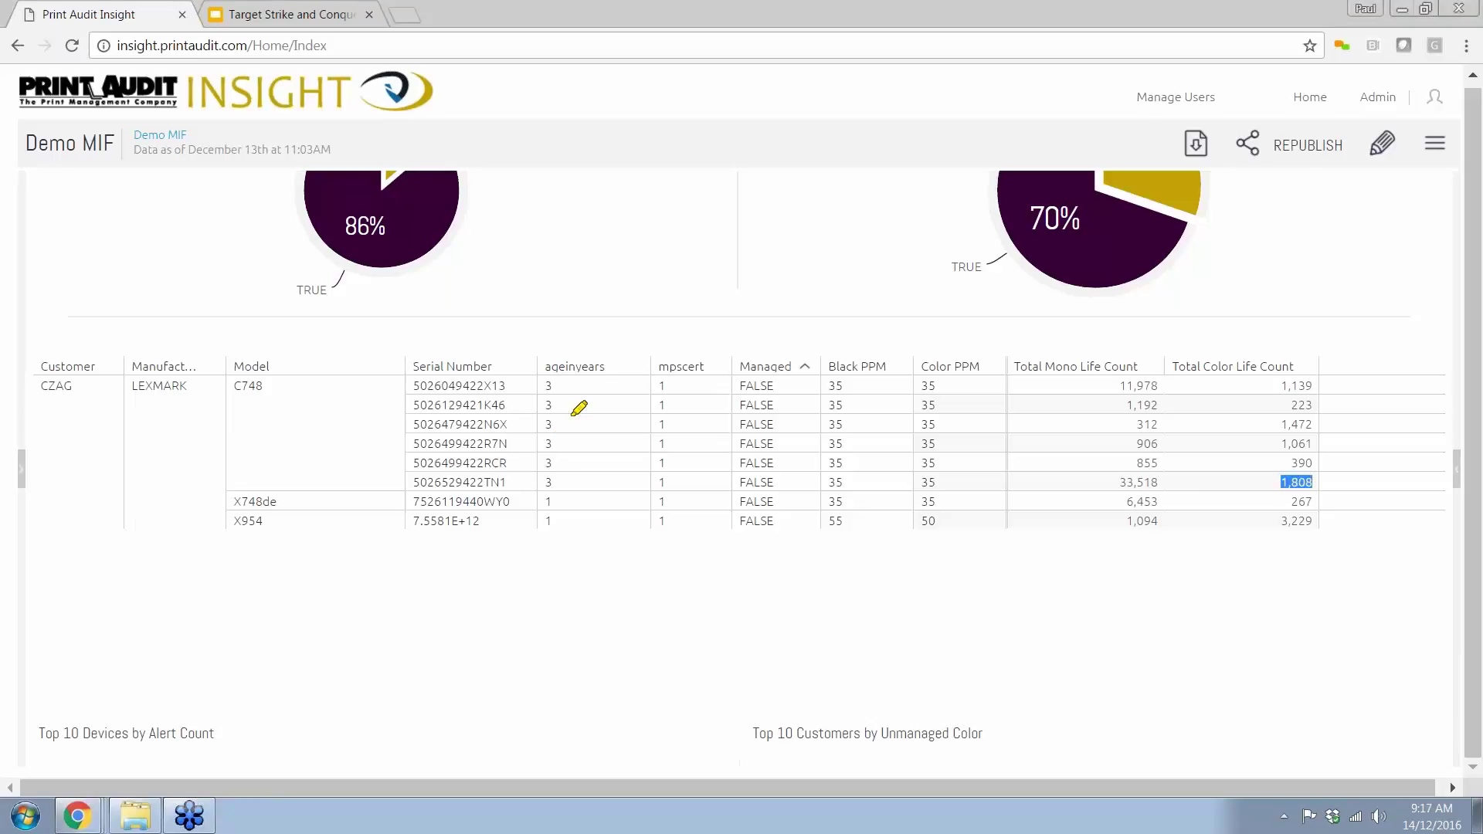
pyautogui.moveTo(497, 368)
pyautogui.mouseDown()
pyautogui.moveTo(426, 347)
pyautogui.moveTo(406, 438)
pyautogui.moveTo(415, 545)
pyautogui.moveTo(520, 527)
pyautogui.moveTo(522, 357)
pyautogui.moveTo(496, 354)
pyautogui.mouseUp()
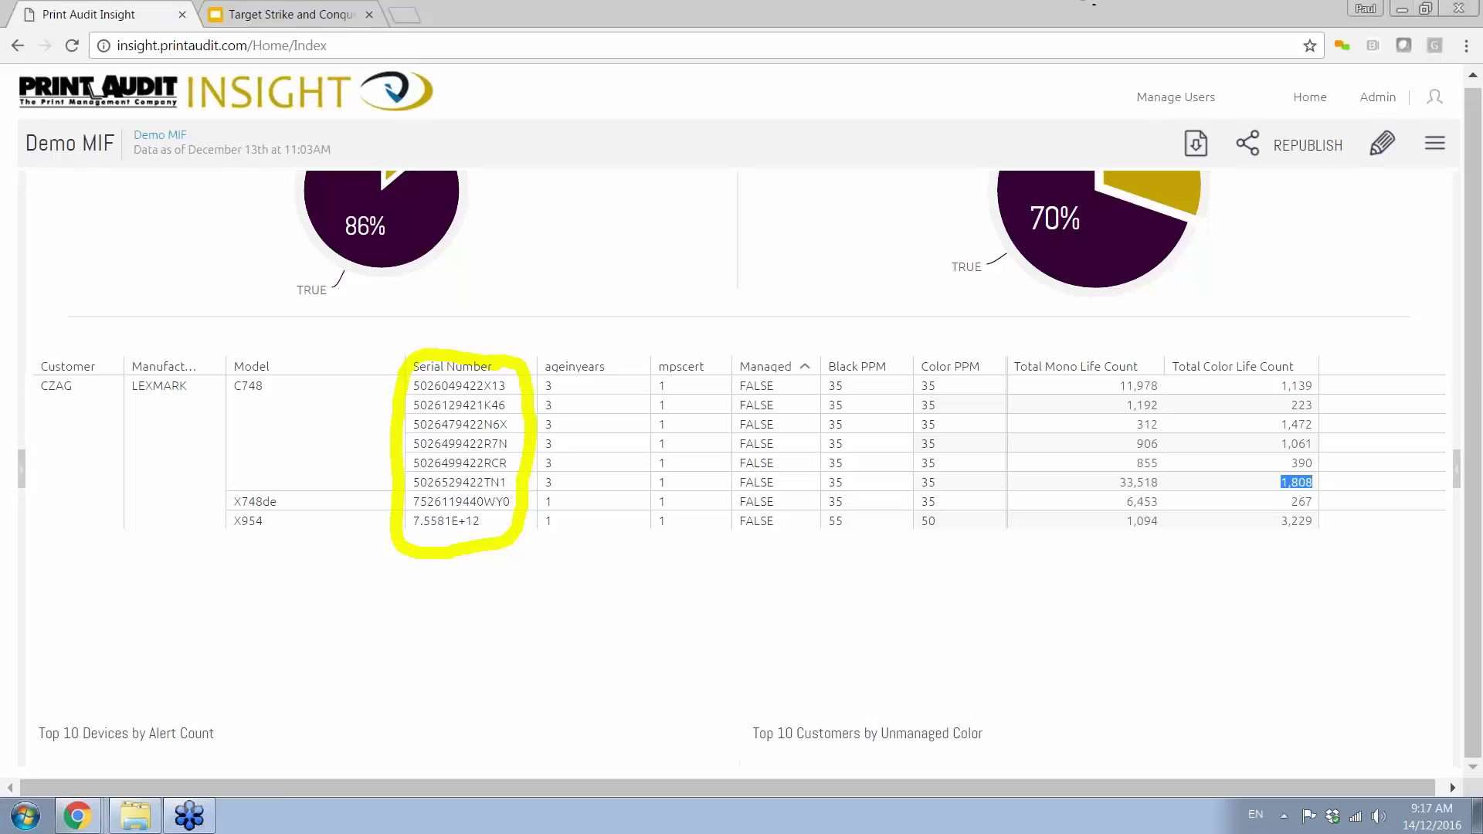
pyautogui.press('shift')
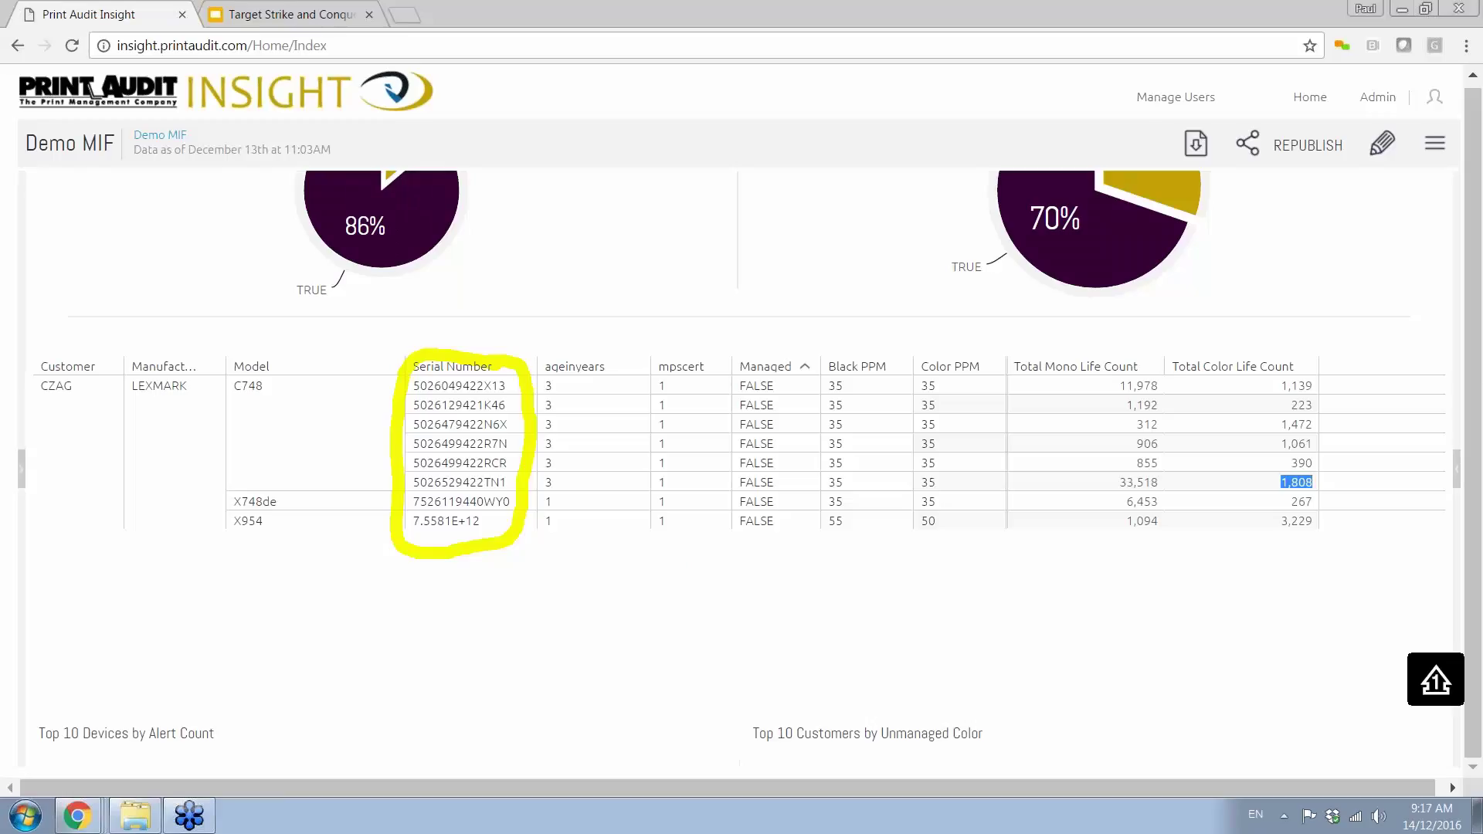
pyautogui.press('Escape')
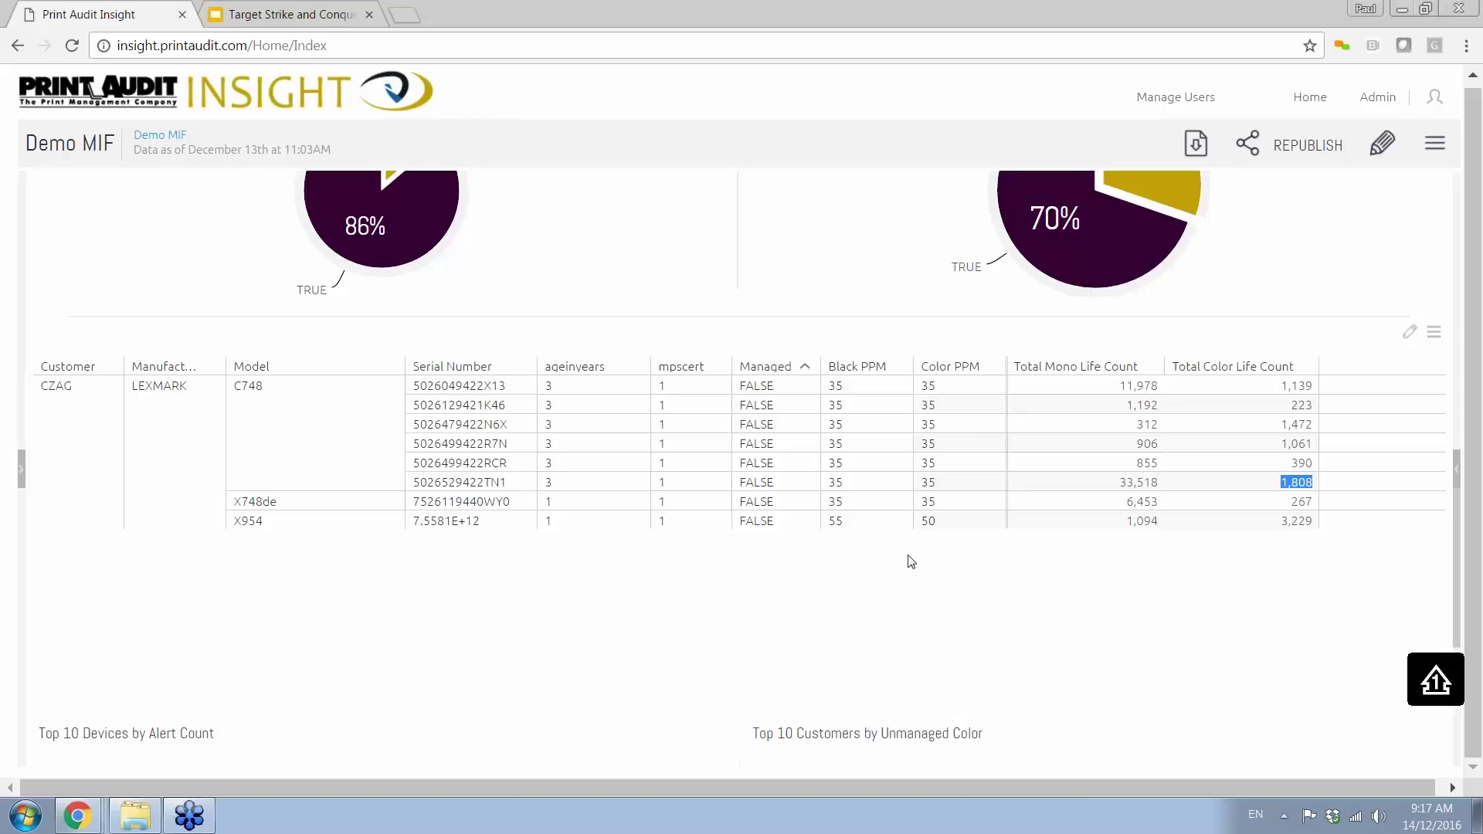
# Check the Volume pie's unmanaged slice (30%, 65.90K) and return to the top pie row
pyautogui.scroll(3, 830, 332)
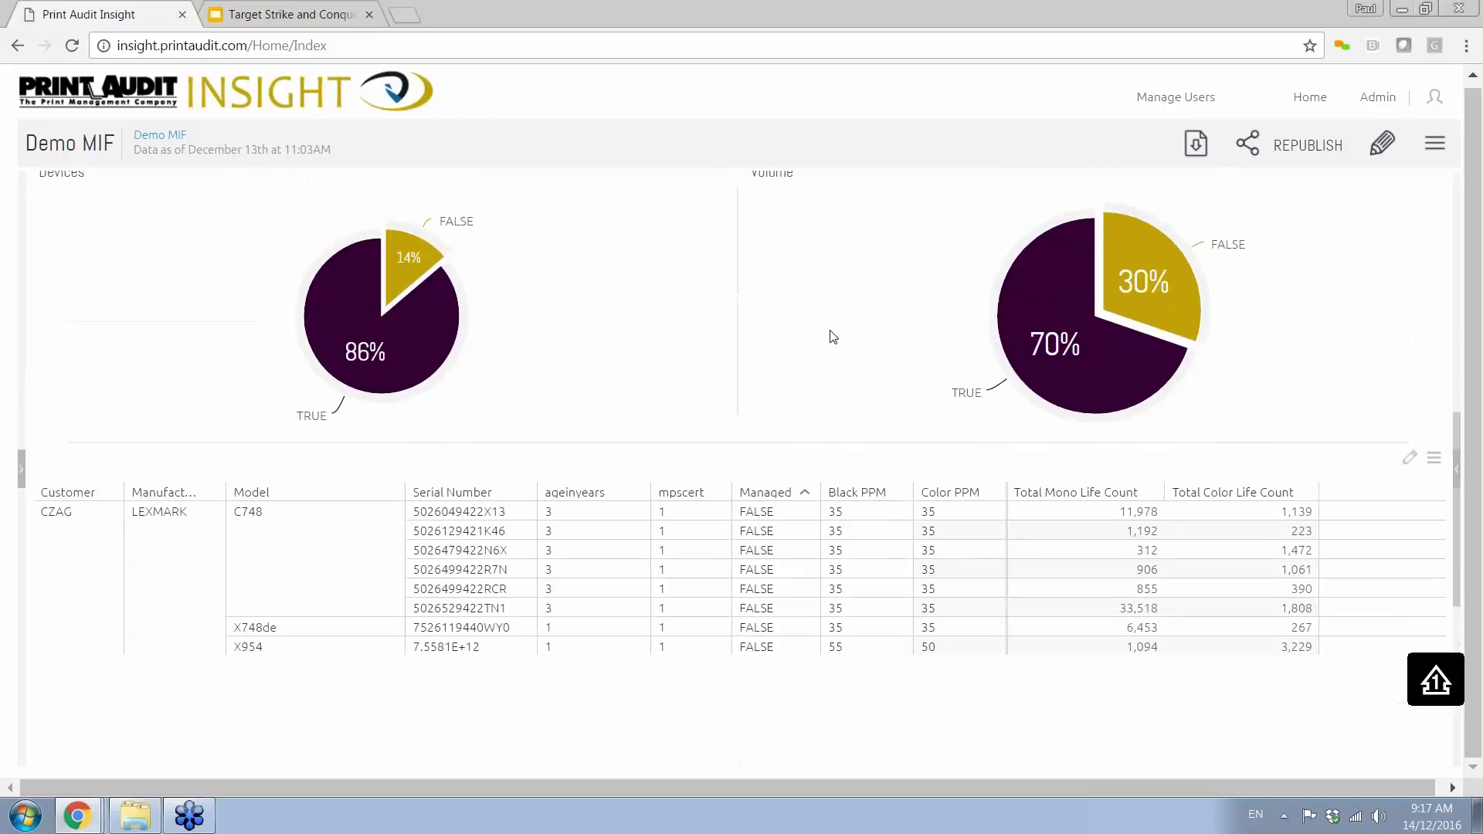
pyautogui.moveTo(1196, 356)
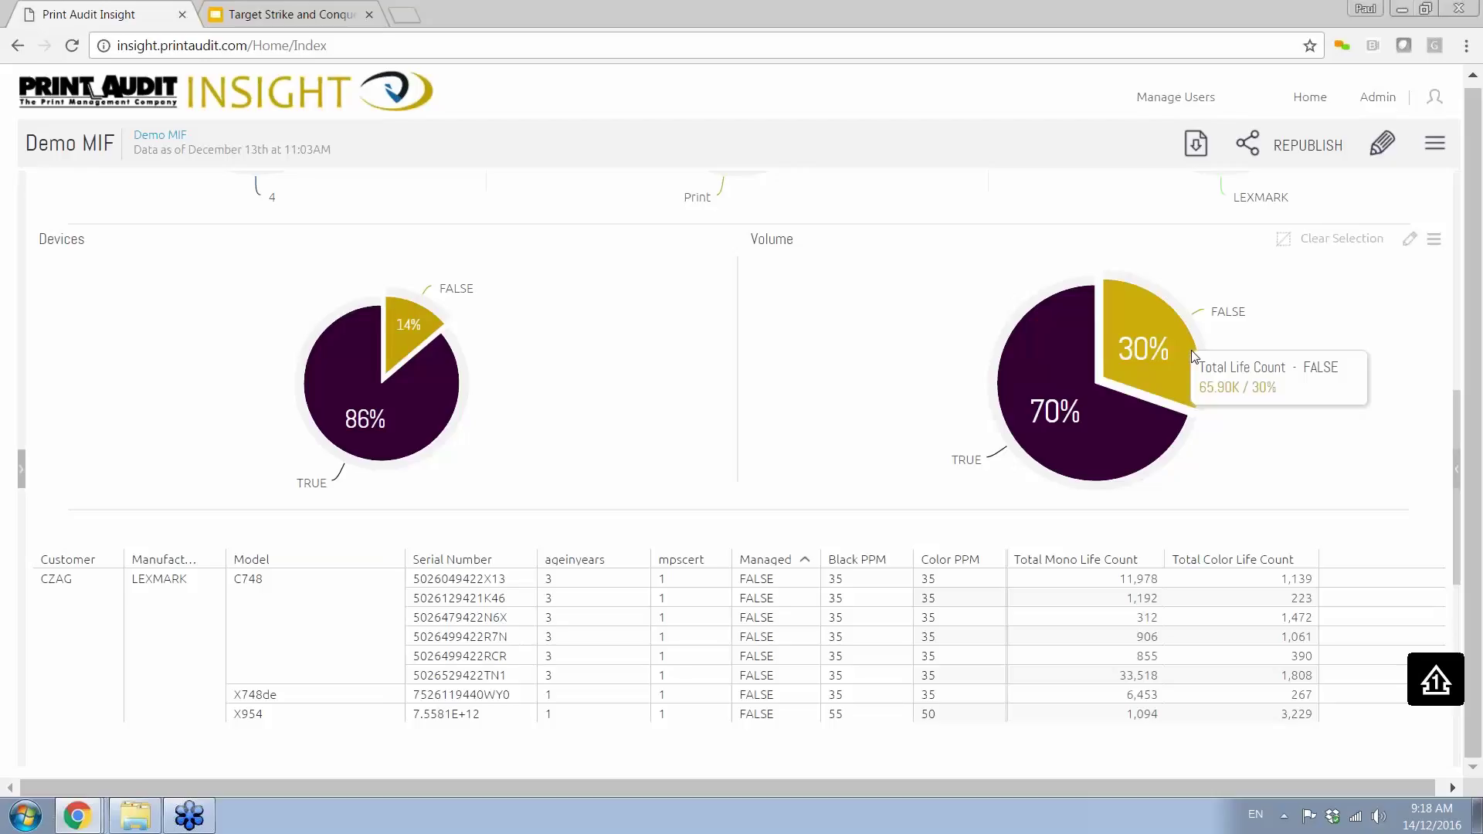
pyautogui.scroll(4, 819, 372)
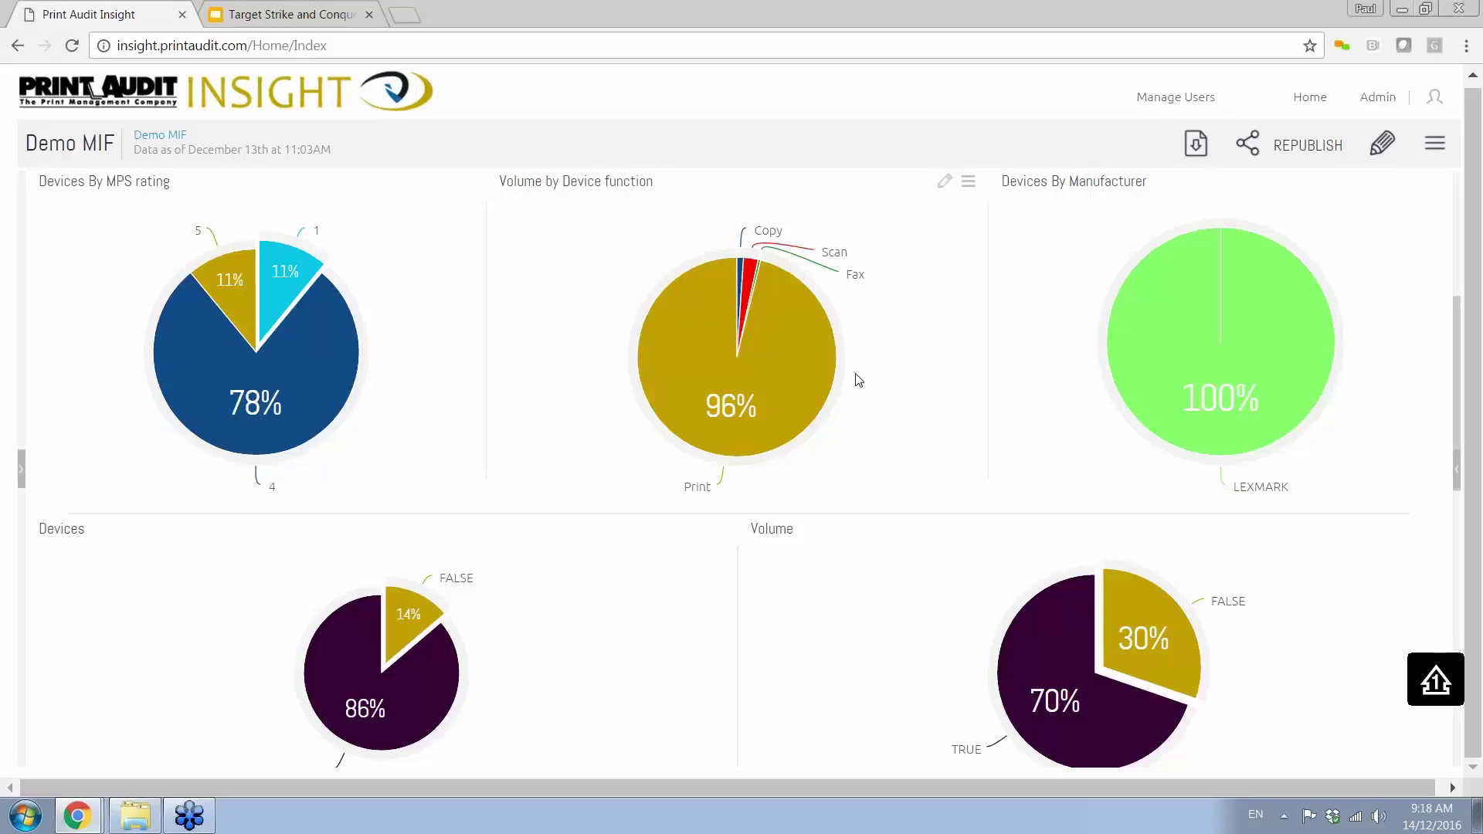
# Read the Print slice of Volume by Device function, then scroll down to CZAG's device table
pyautogui.moveTo(748, 360)
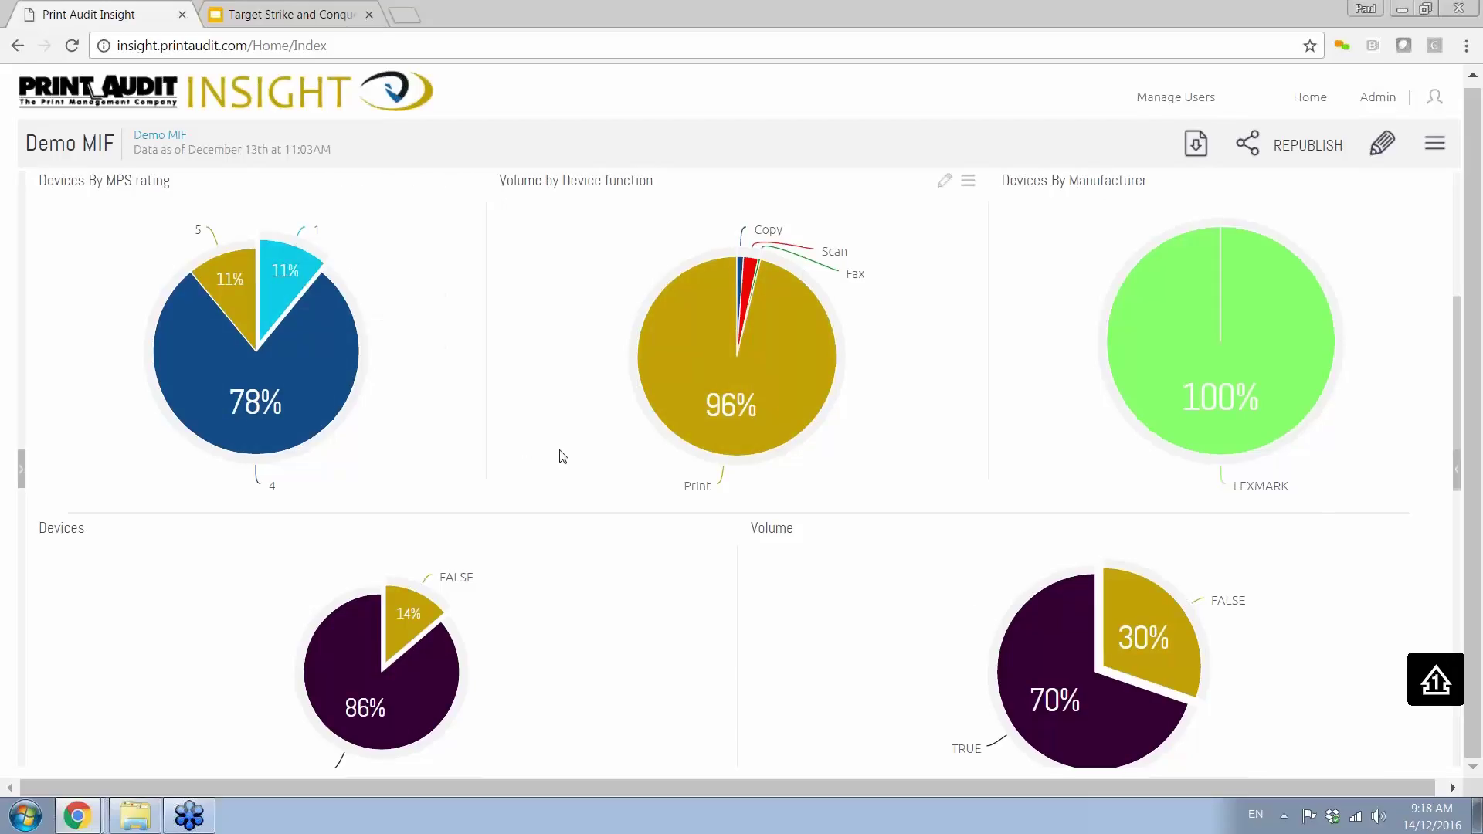
pyautogui.scroll(-5, 563, 456)
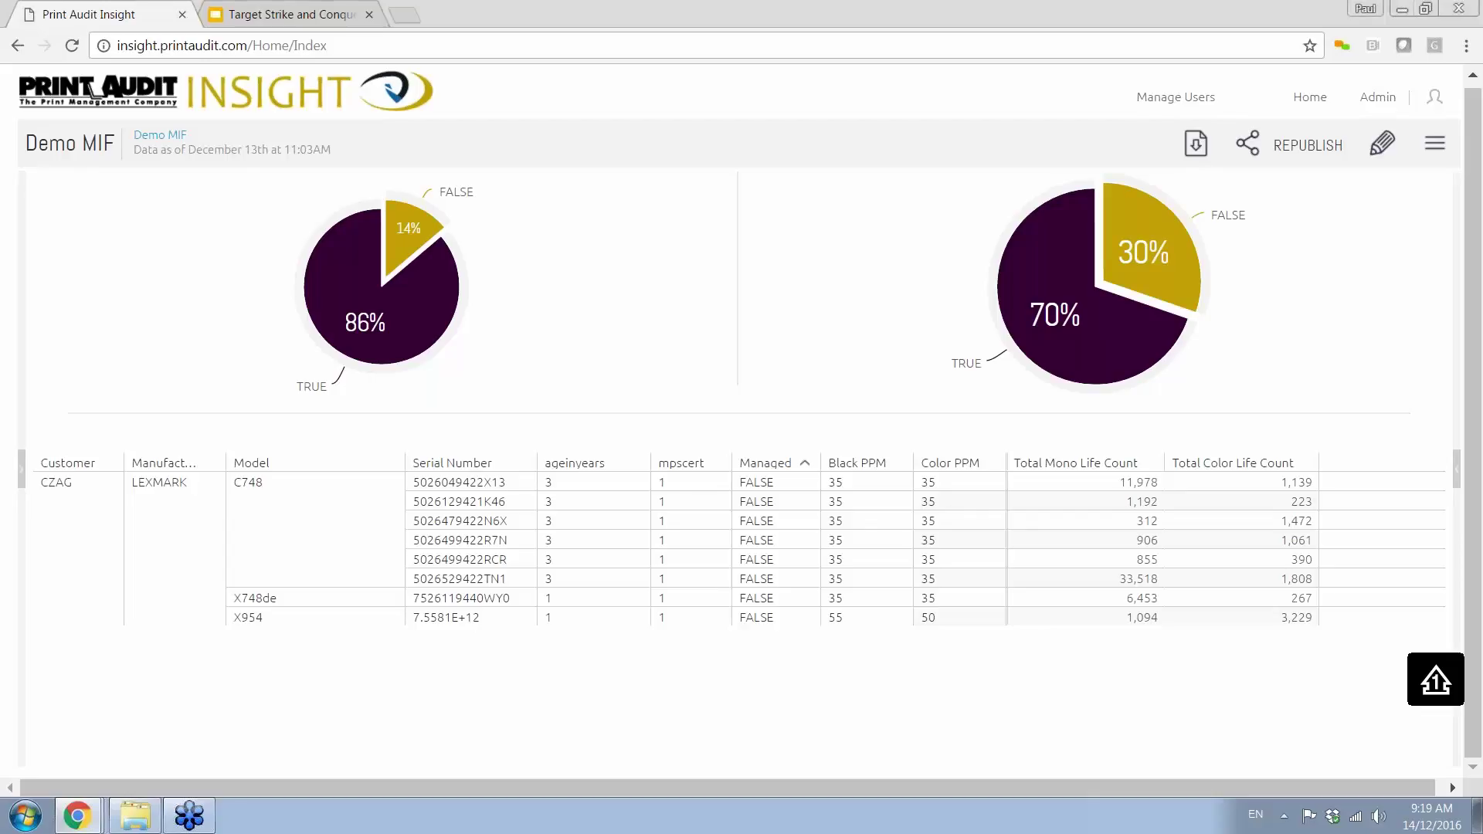
# Move the LALALA County dashboard window into place and refocus it for annotation
pyautogui.moveTo(430, 139); pyautogui.dragTo(671, 0)
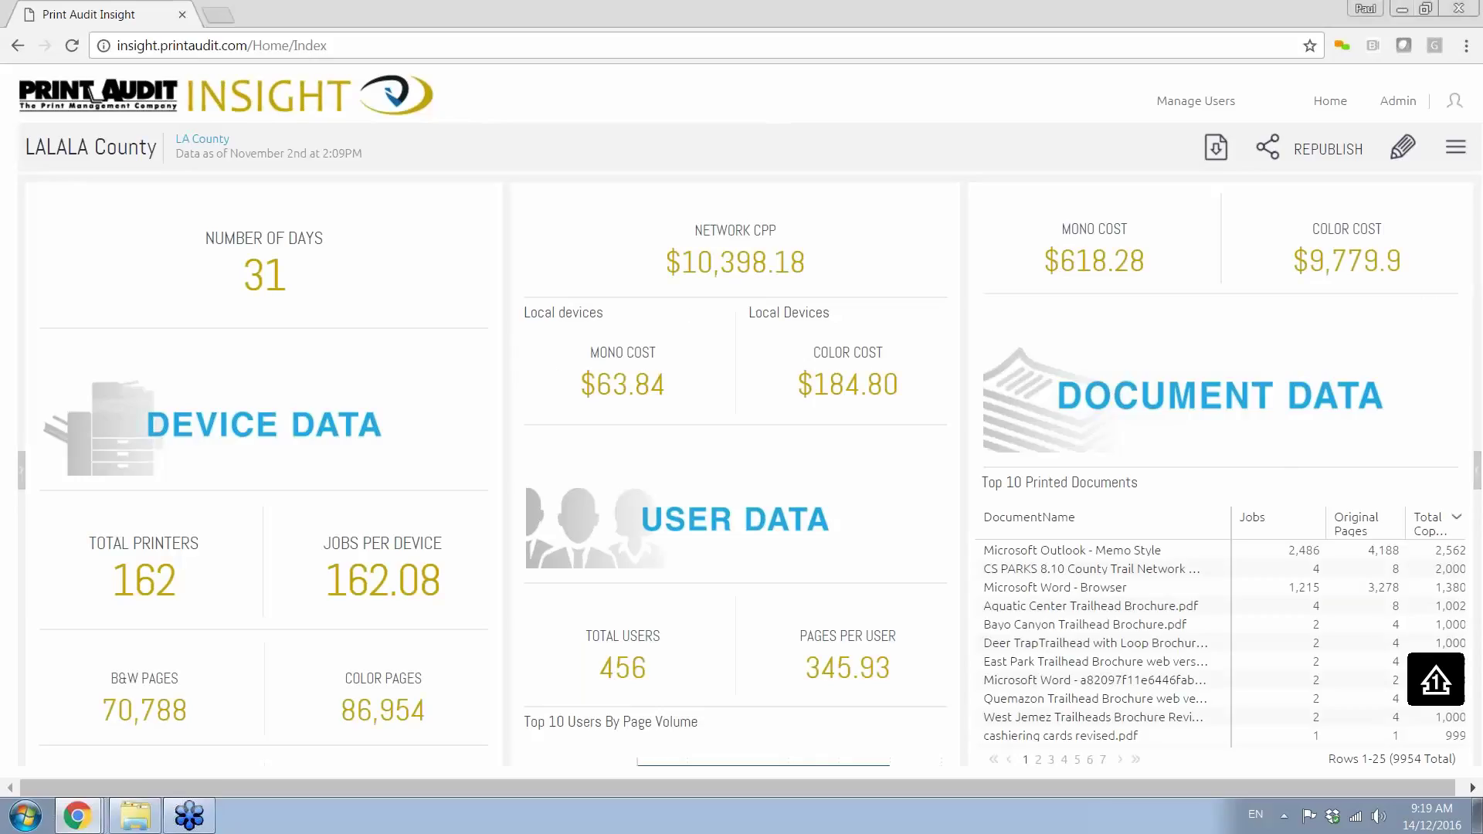
pyautogui.click(1435, 680)
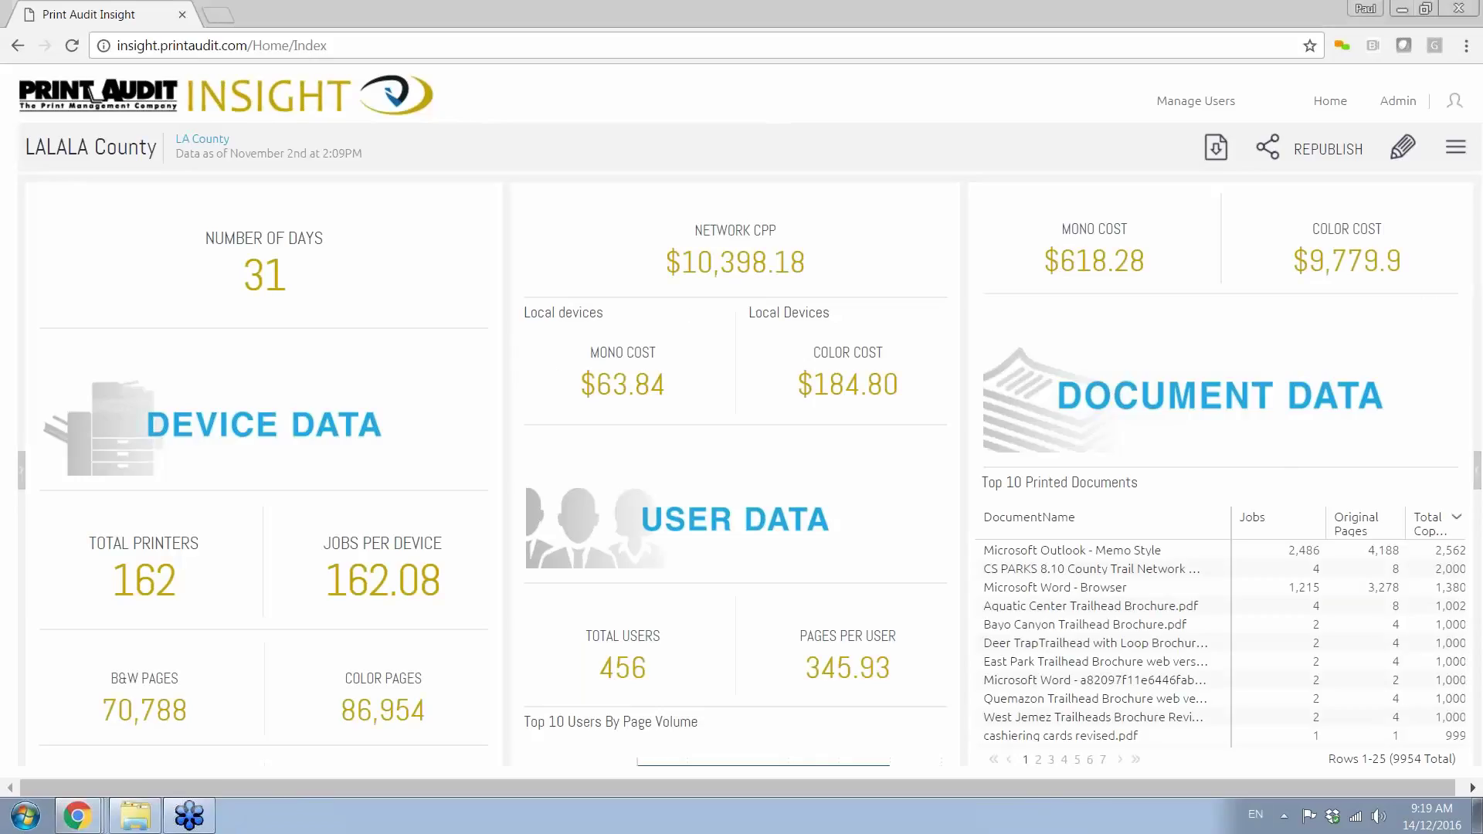
pyautogui.moveTo(244, 298)
pyautogui.mouseDown()
pyautogui.moveTo(311, 255)
pyautogui.moveTo(235, 236)
pyautogui.moveTo(248, 291)
pyautogui.mouseUp()
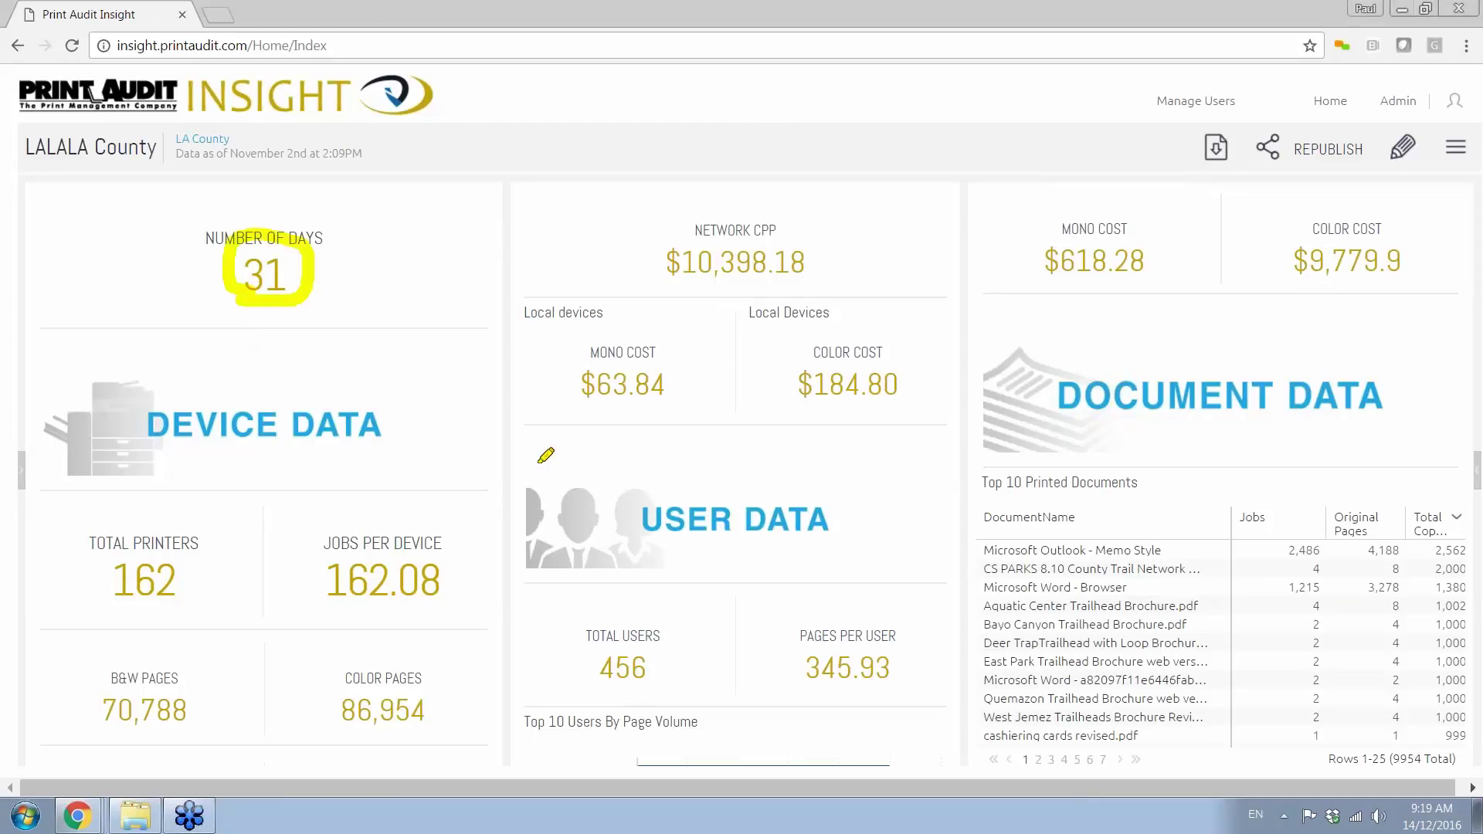
pyautogui.moveTo(596, 691)
pyautogui.mouseDown()
pyautogui.moveTo(674, 681)
pyautogui.moveTo(643, 629)
pyautogui.moveTo(579, 653)
pyautogui.moveTo(618, 692)
pyautogui.mouseUp()
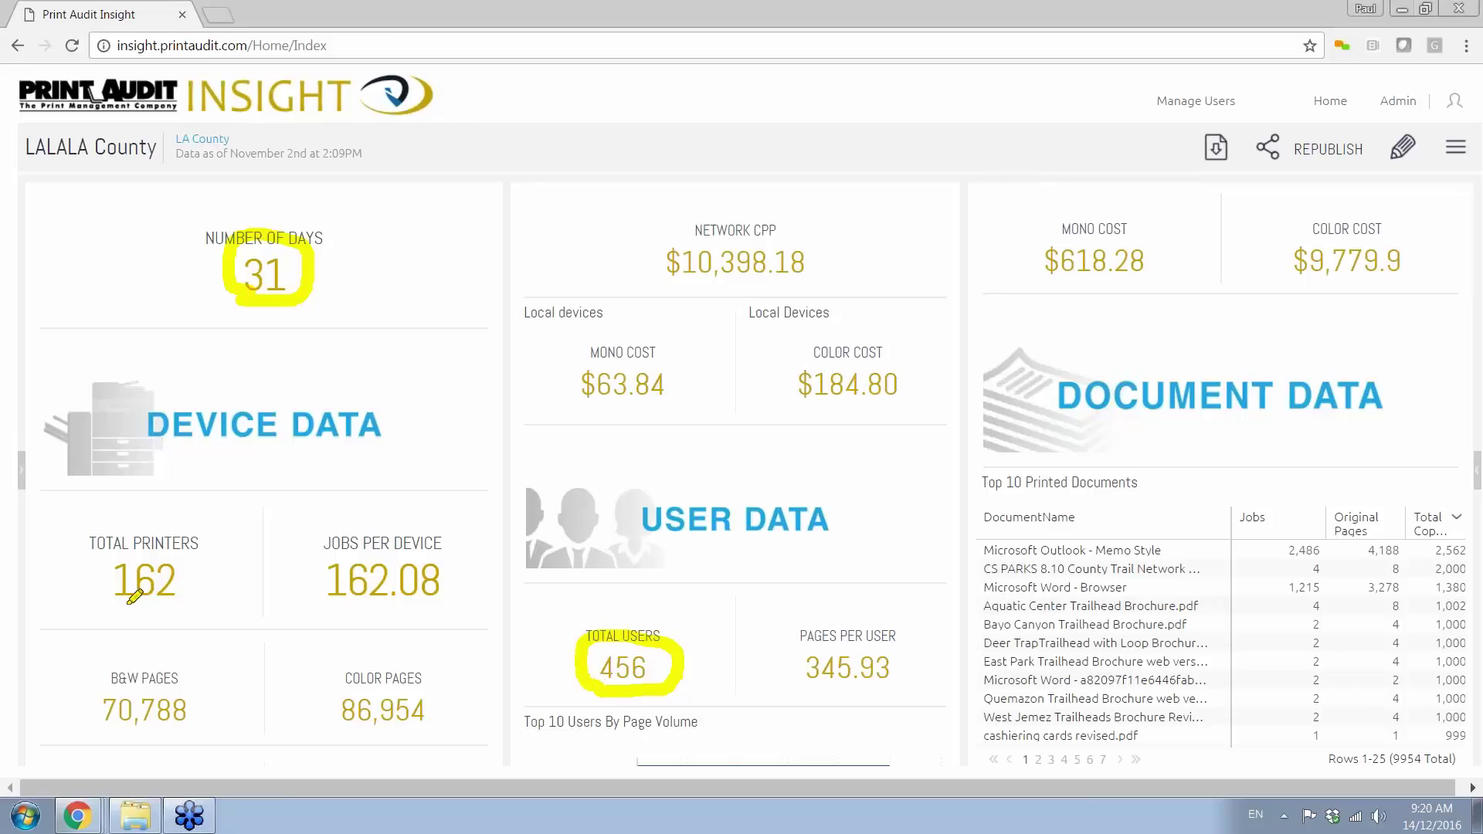
pyautogui.moveTo(127, 604)
pyautogui.mouseDown()
pyautogui.moveTo(188, 596)
pyautogui.moveTo(159, 538)
pyautogui.moveTo(108, 573)
pyautogui.moveTo(122, 602)
pyautogui.mouseUp()
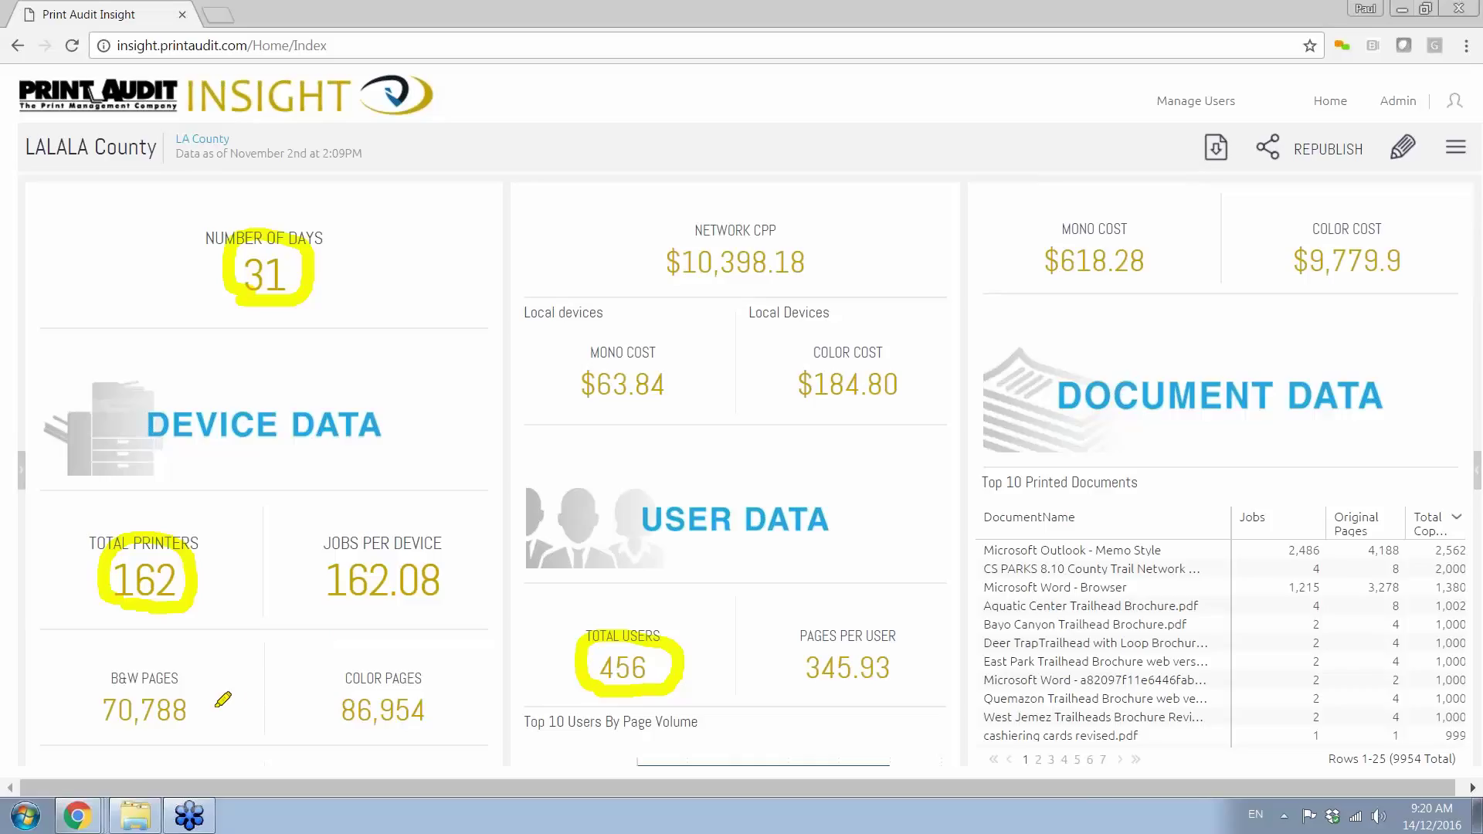
pyautogui.moveTo(202, 709); pyautogui.dragTo(232, 709)
pyautogui.moveTo(454, 679)
pyautogui.mouseDown()
pyautogui.moveTo(343, 662)
pyautogui.moveTo(313, 698)
pyautogui.moveTo(429, 733)
pyautogui.moveTo(451, 673)
pyautogui.mouseUp()
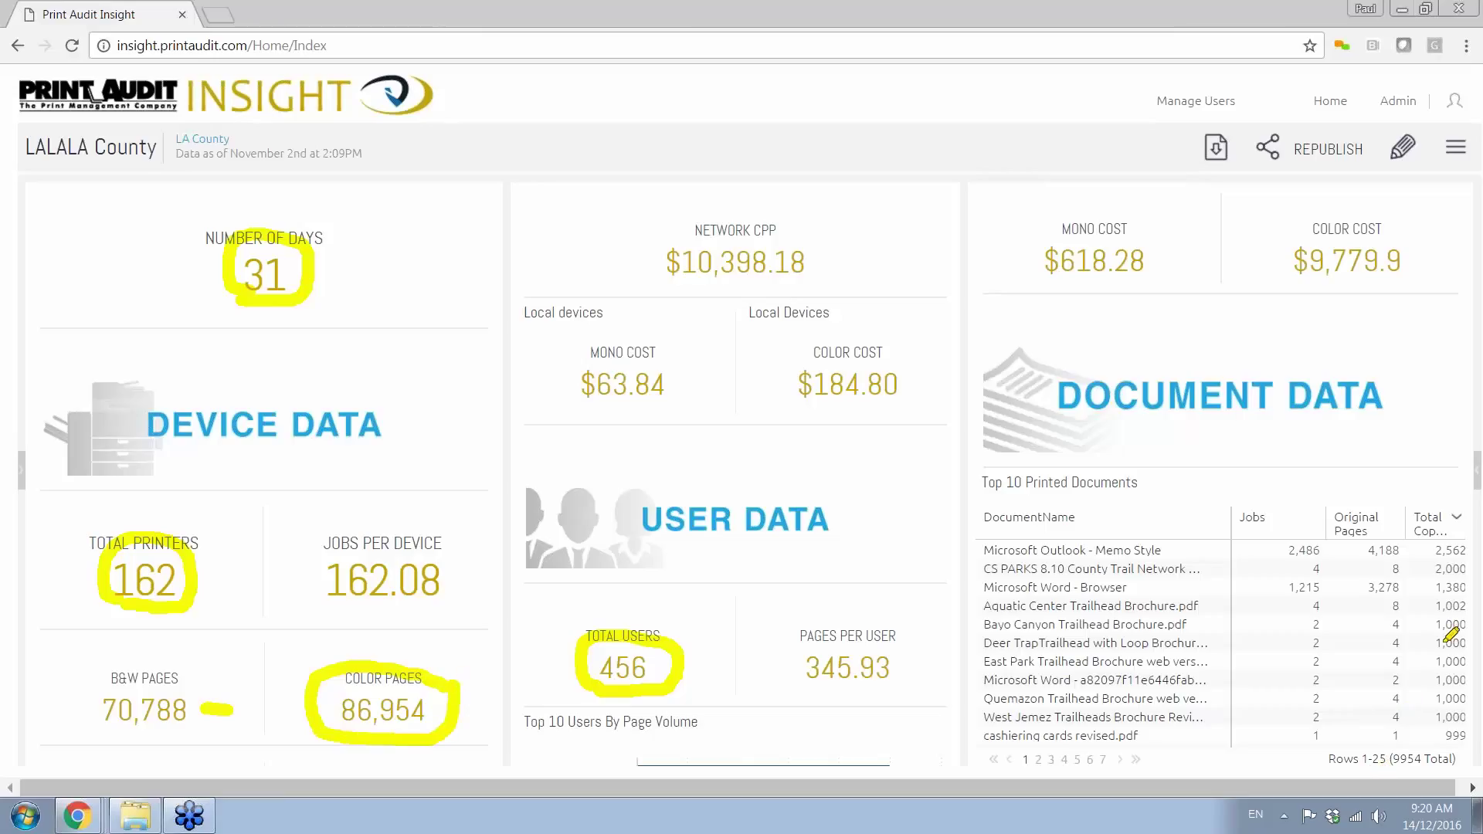
pyautogui.press('Escape')
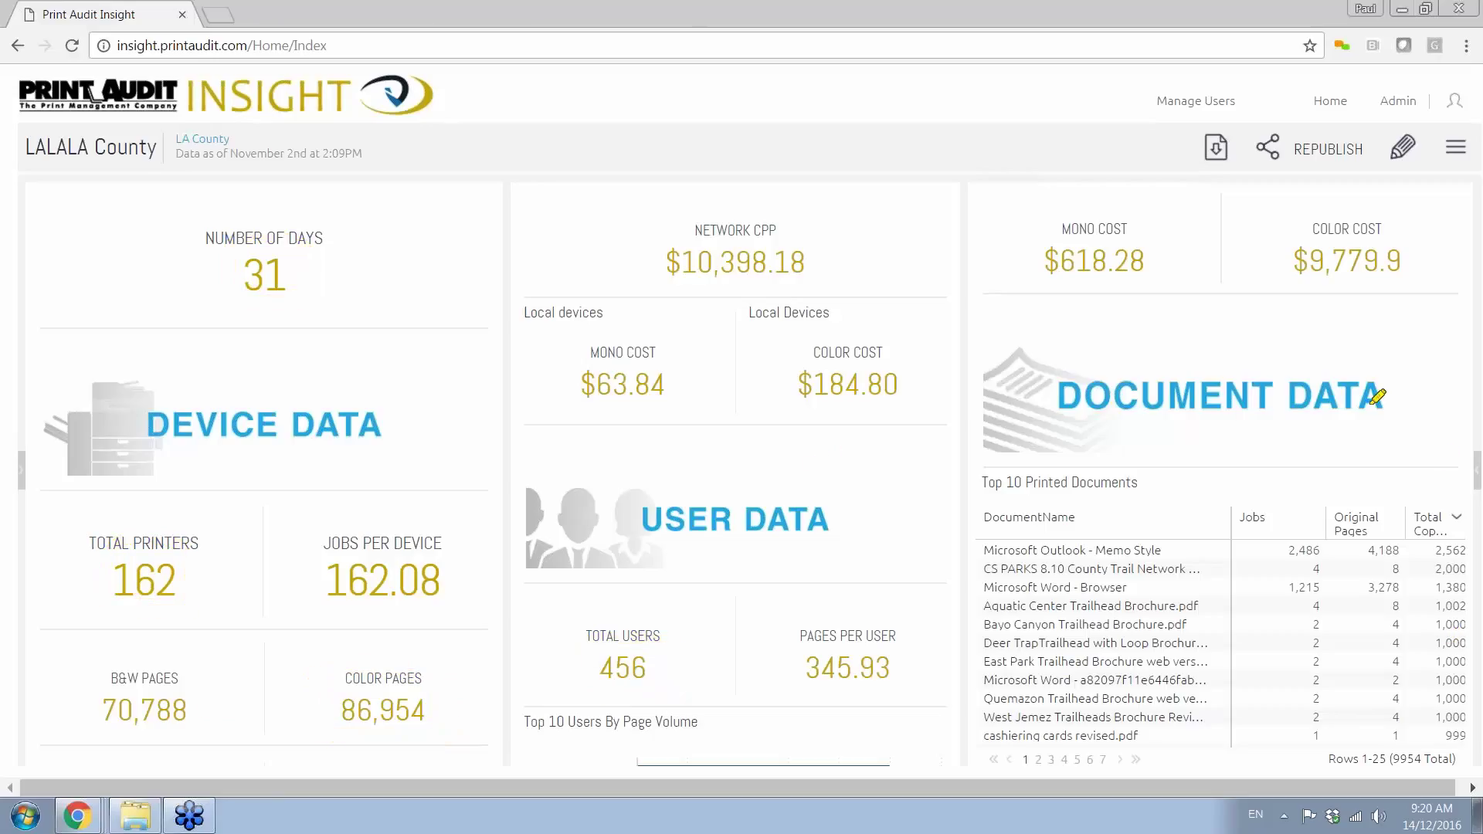
pyautogui.press('Escape')
# Scroll down to the job-size pies: 1–3 pages 46%, 50+ pages 24%, 4–25 pages 22%
pyautogui.scroll(-3, 692, 502)
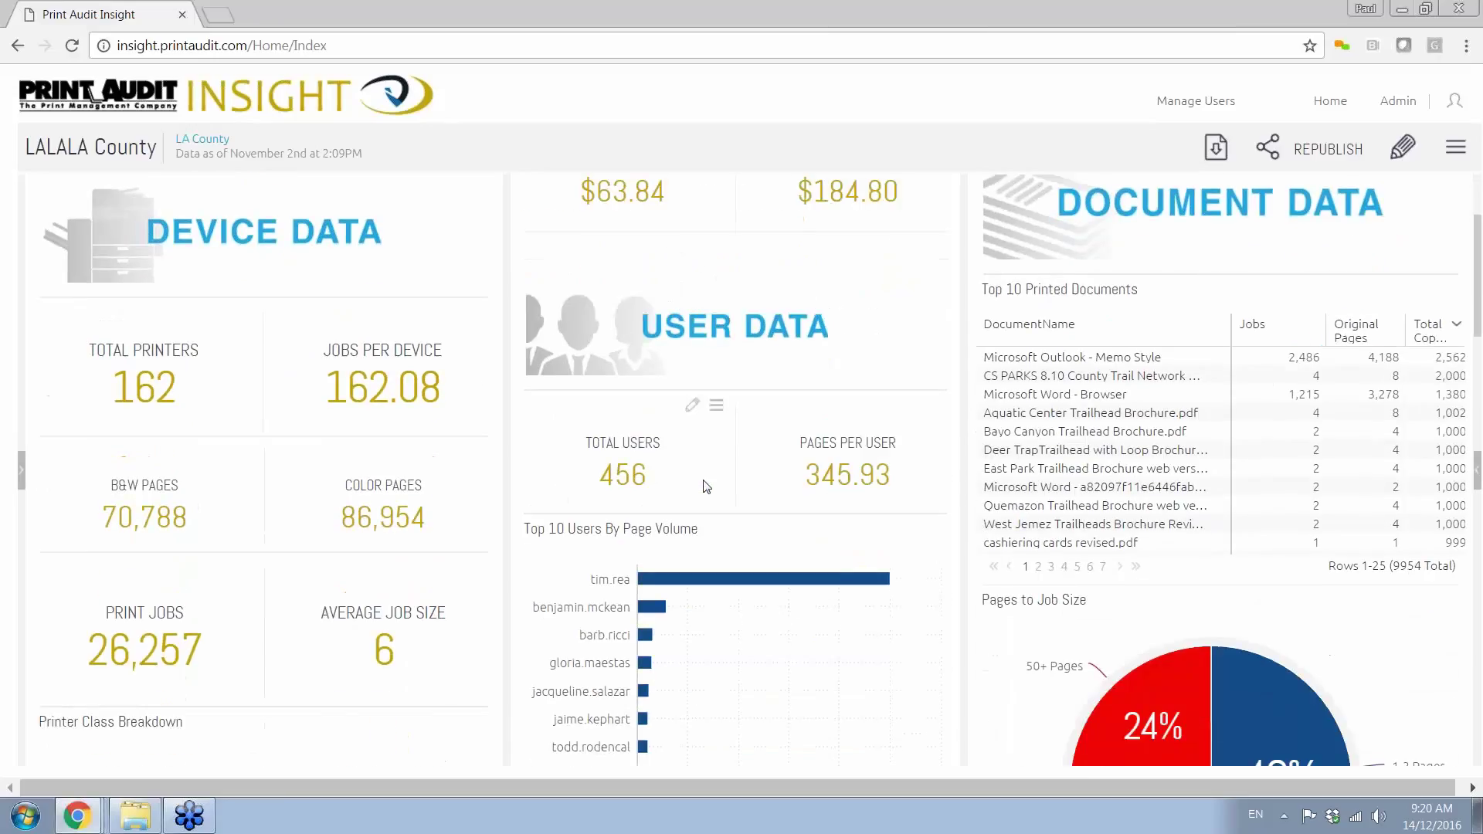
pyautogui.scroll(-4, 706, 486)
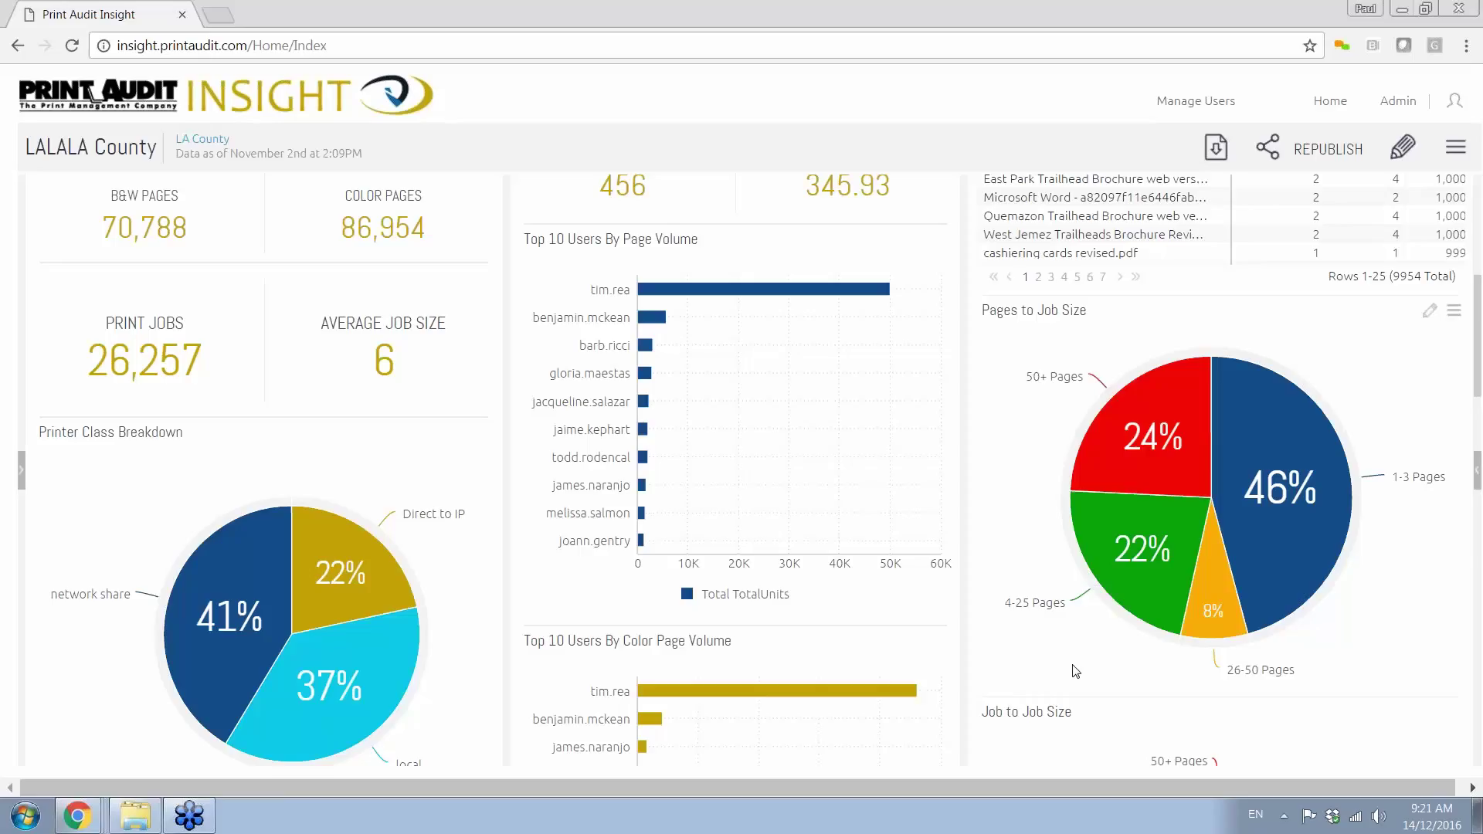
pyautogui.scroll(-1, 1077, 673)
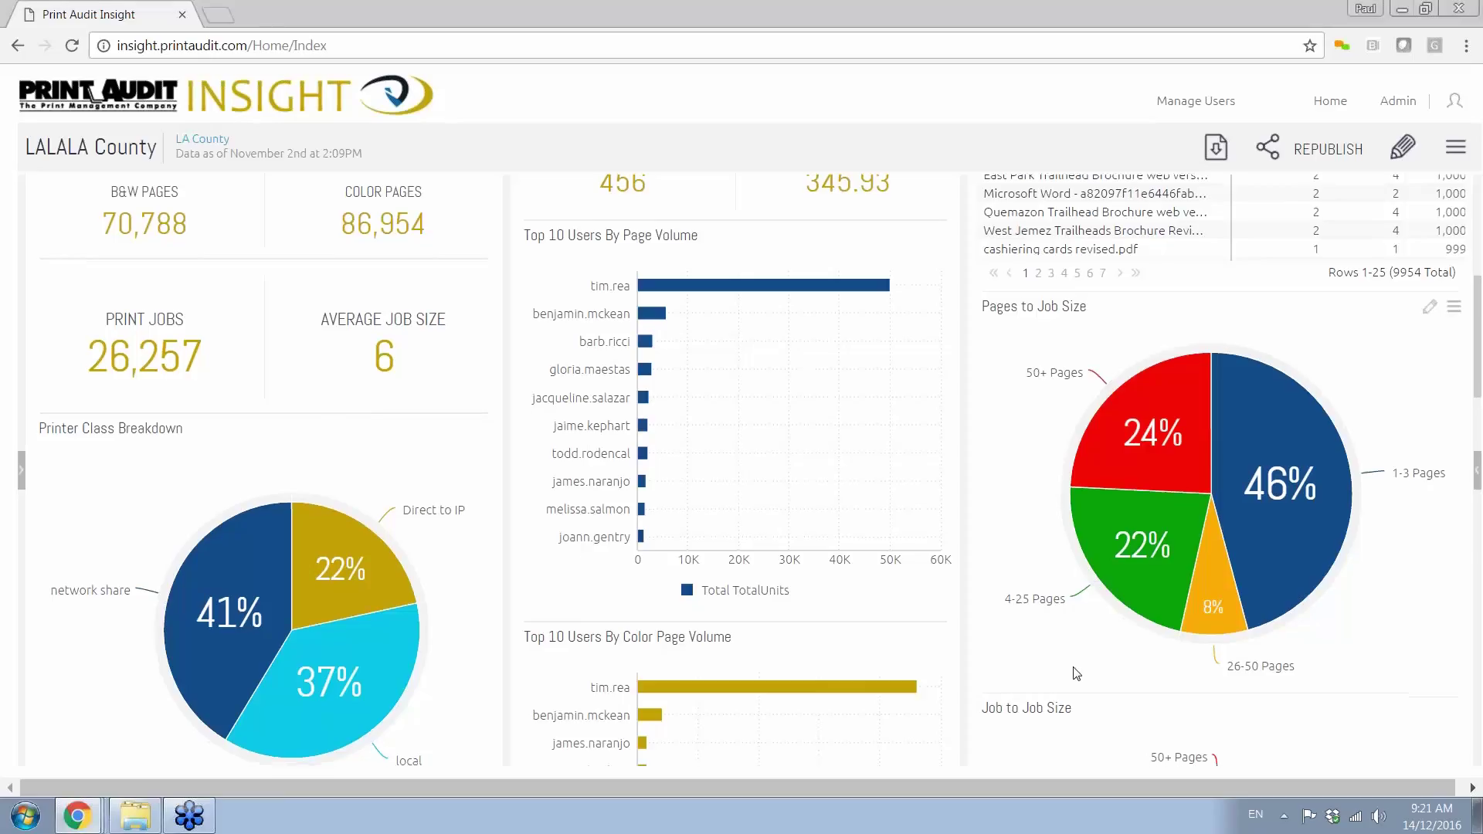
pyautogui.scroll(-2, 1077, 673)
pyautogui.scroll(4, 1066, 672)
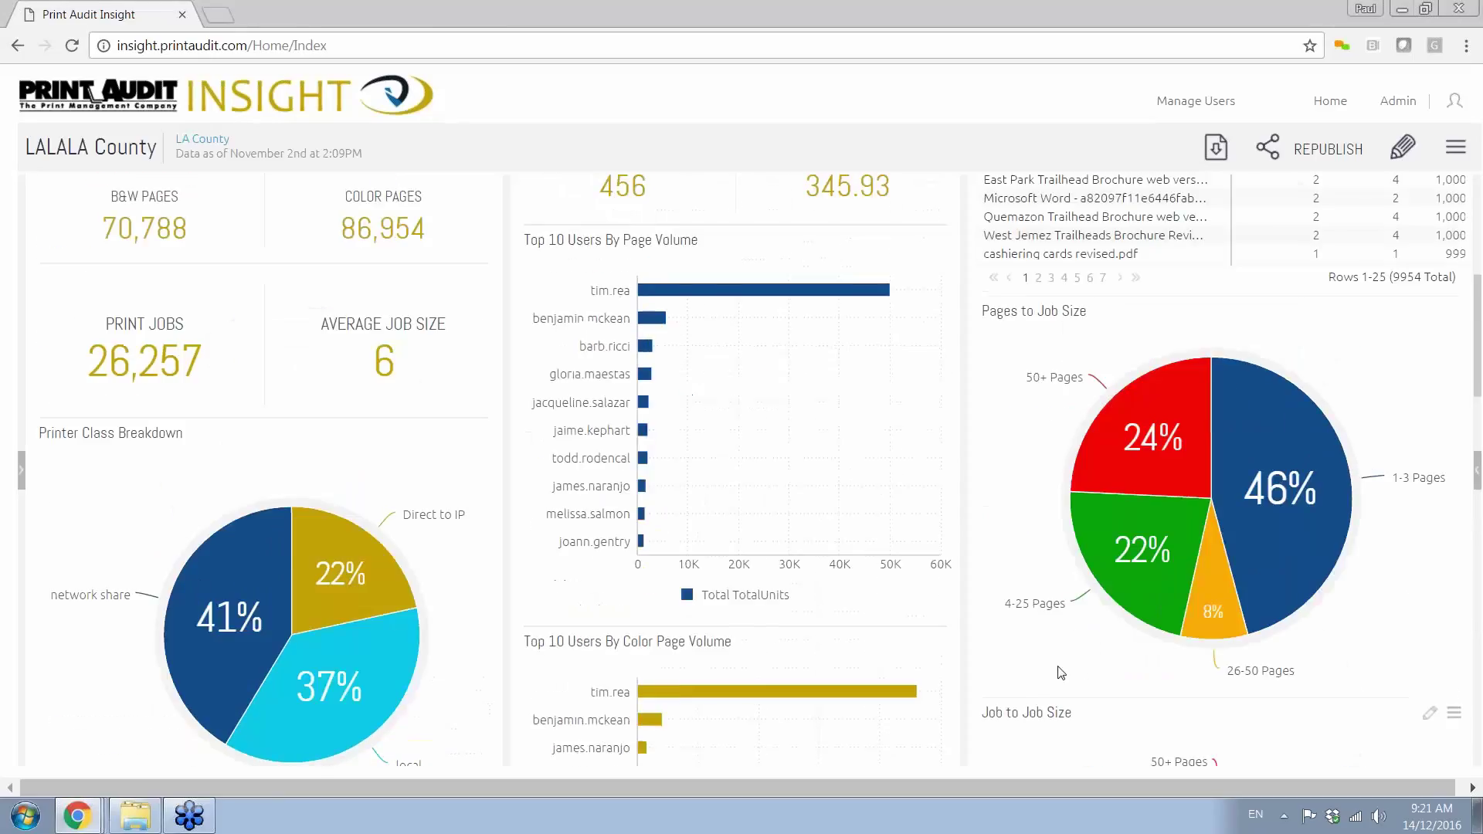
pyautogui.scroll(1, 1063, 668)
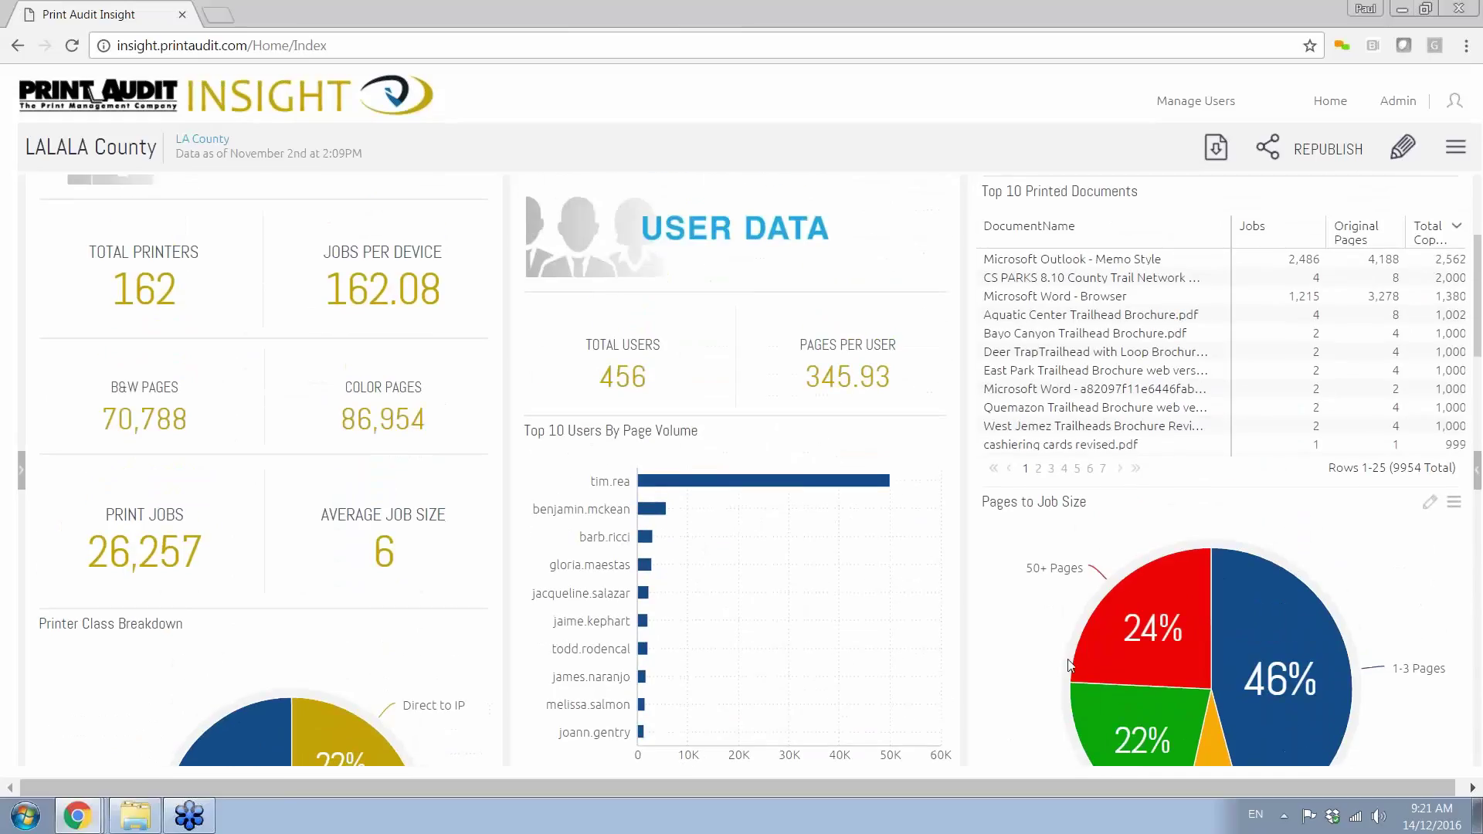
pyautogui.scroll(-2, 1069, 666)
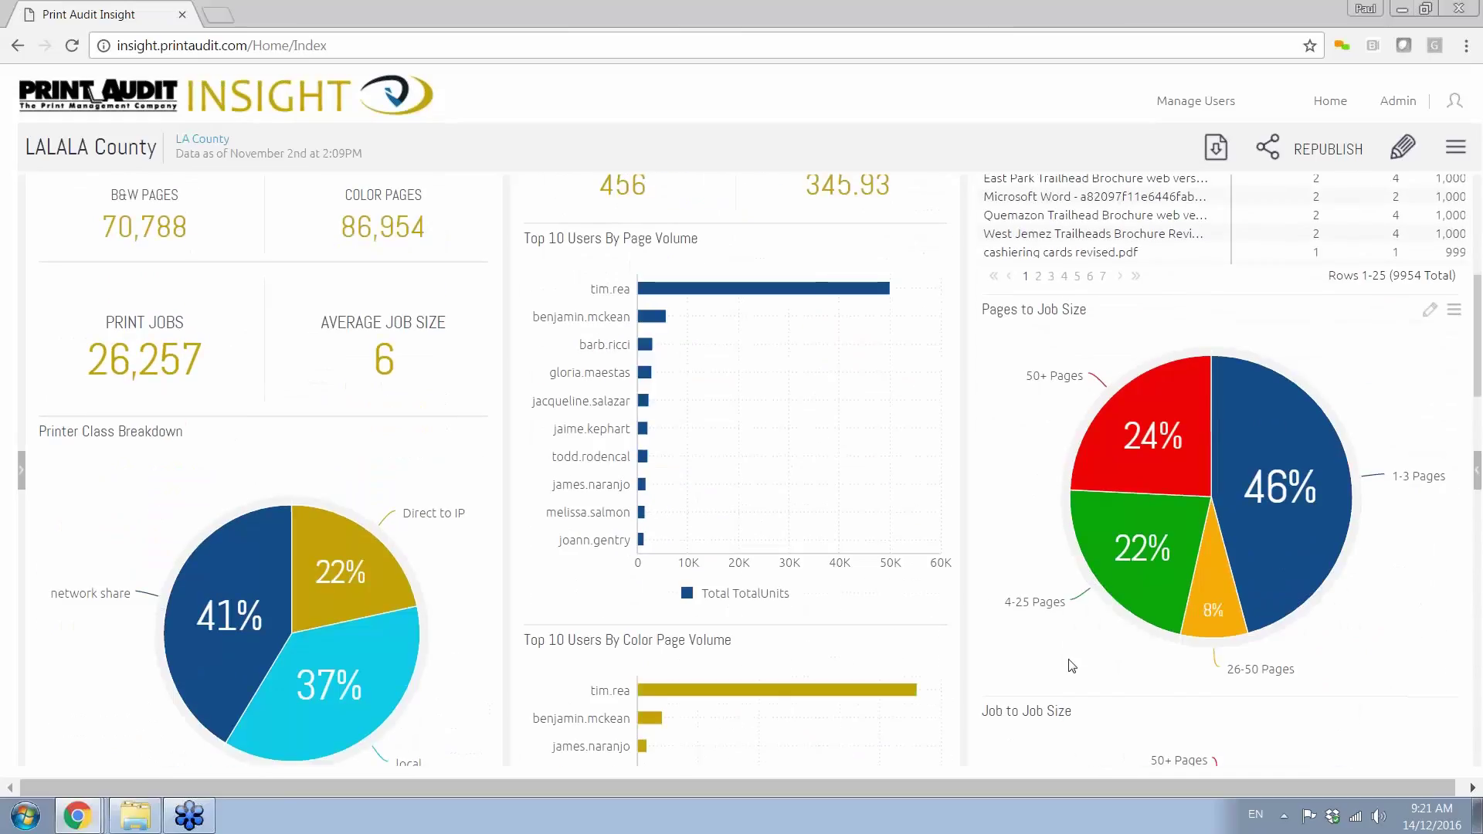
pyautogui.scroll(-2, 1072, 667)
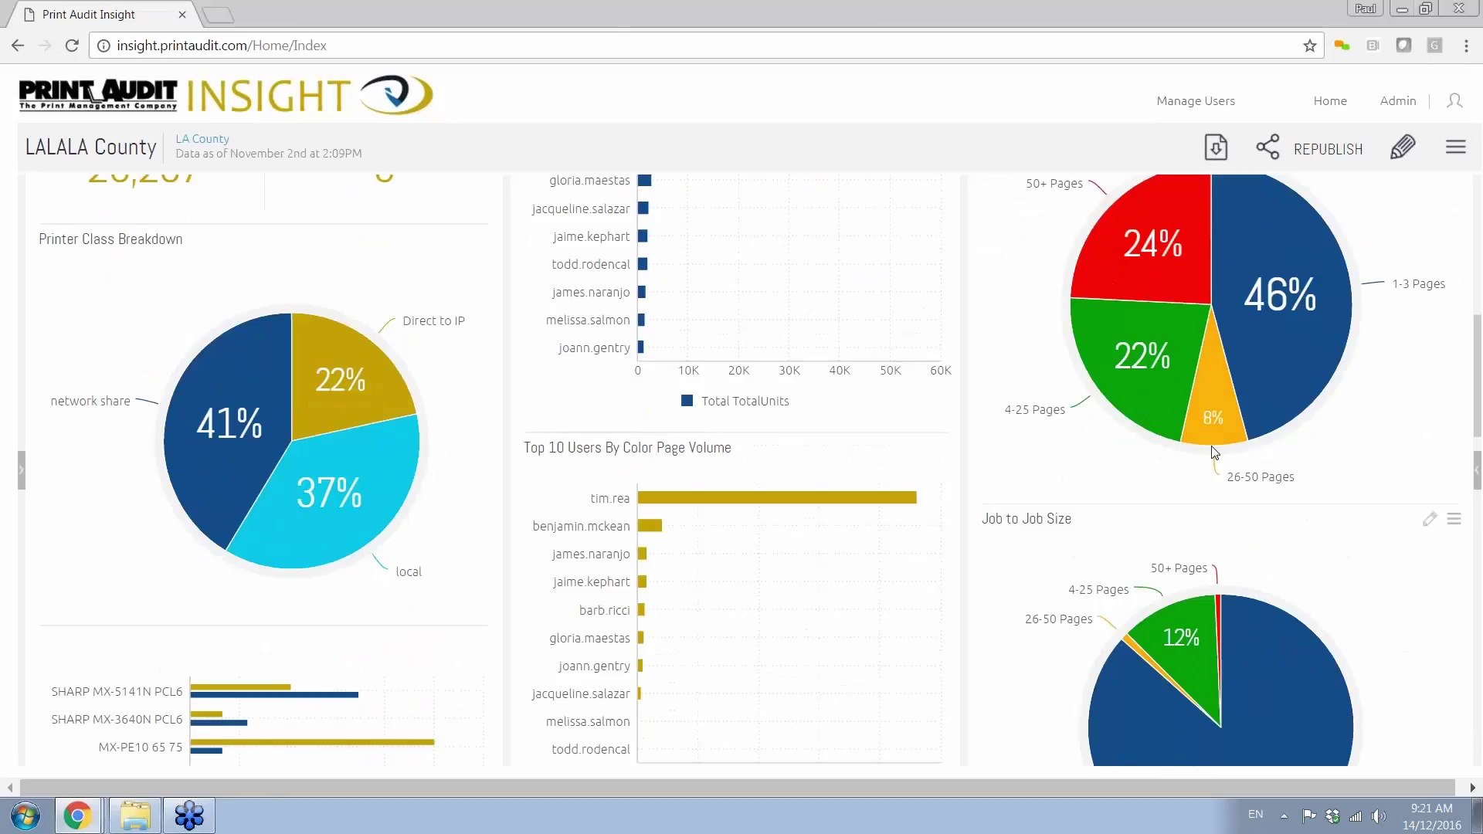
pyautogui.moveTo(1213, 455)
pyautogui.scroll(-3, 1343, 526)
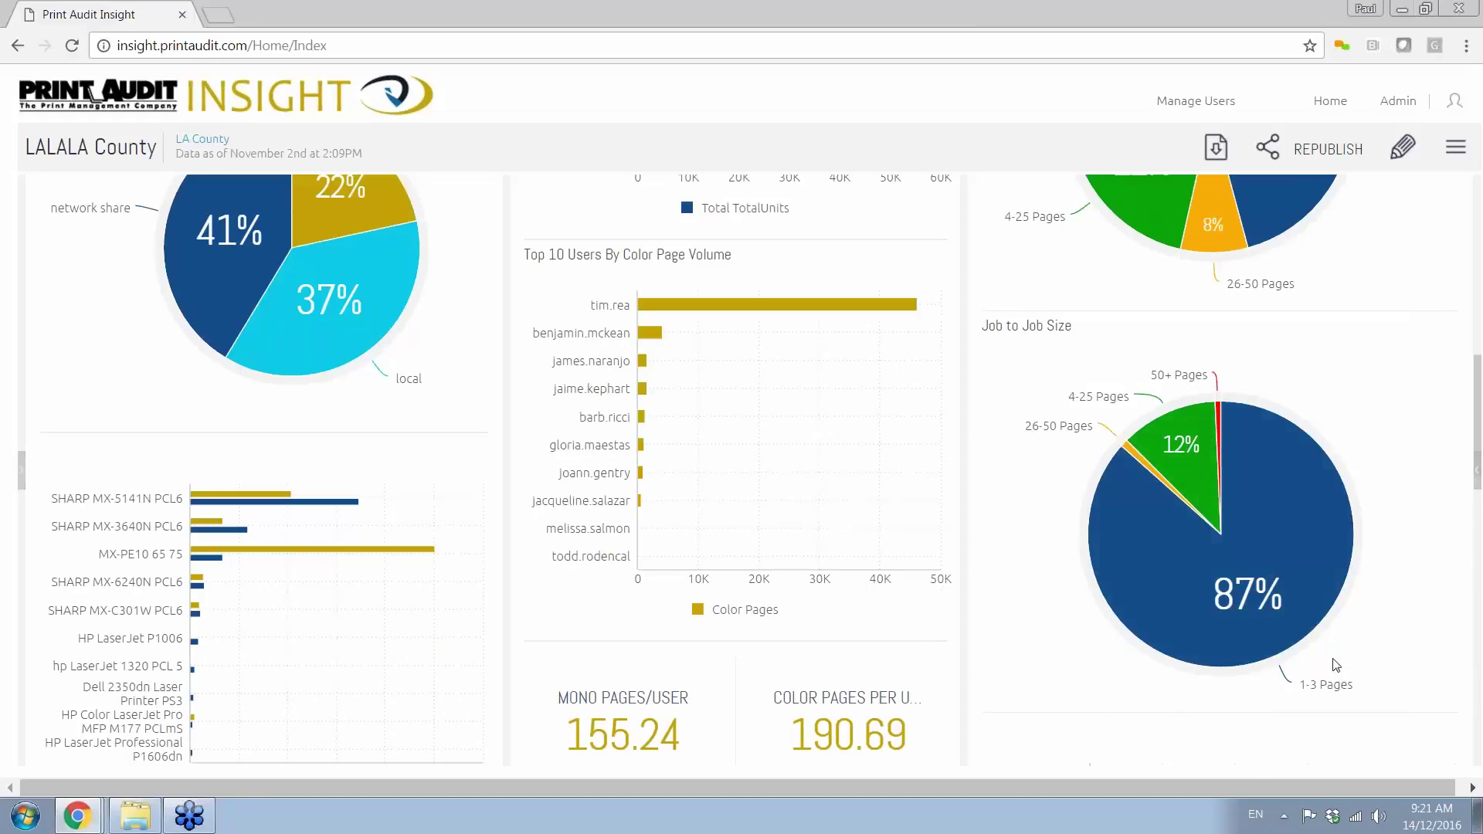
pyautogui.moveTo(1282, 639)
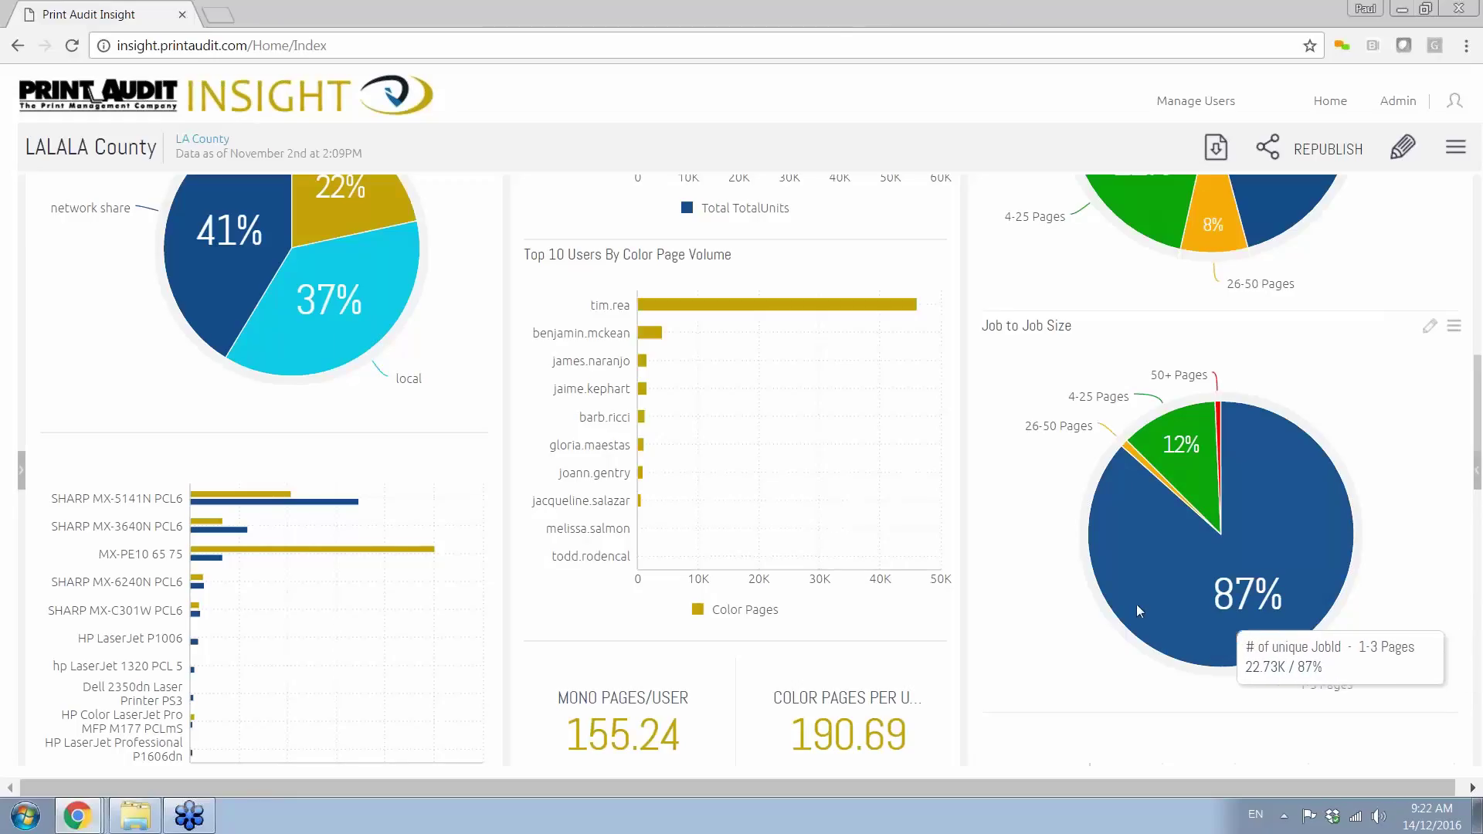
pyautogui.scroll(1, 1050, 562)
pyautogui.scroll(3, 1051, 563)
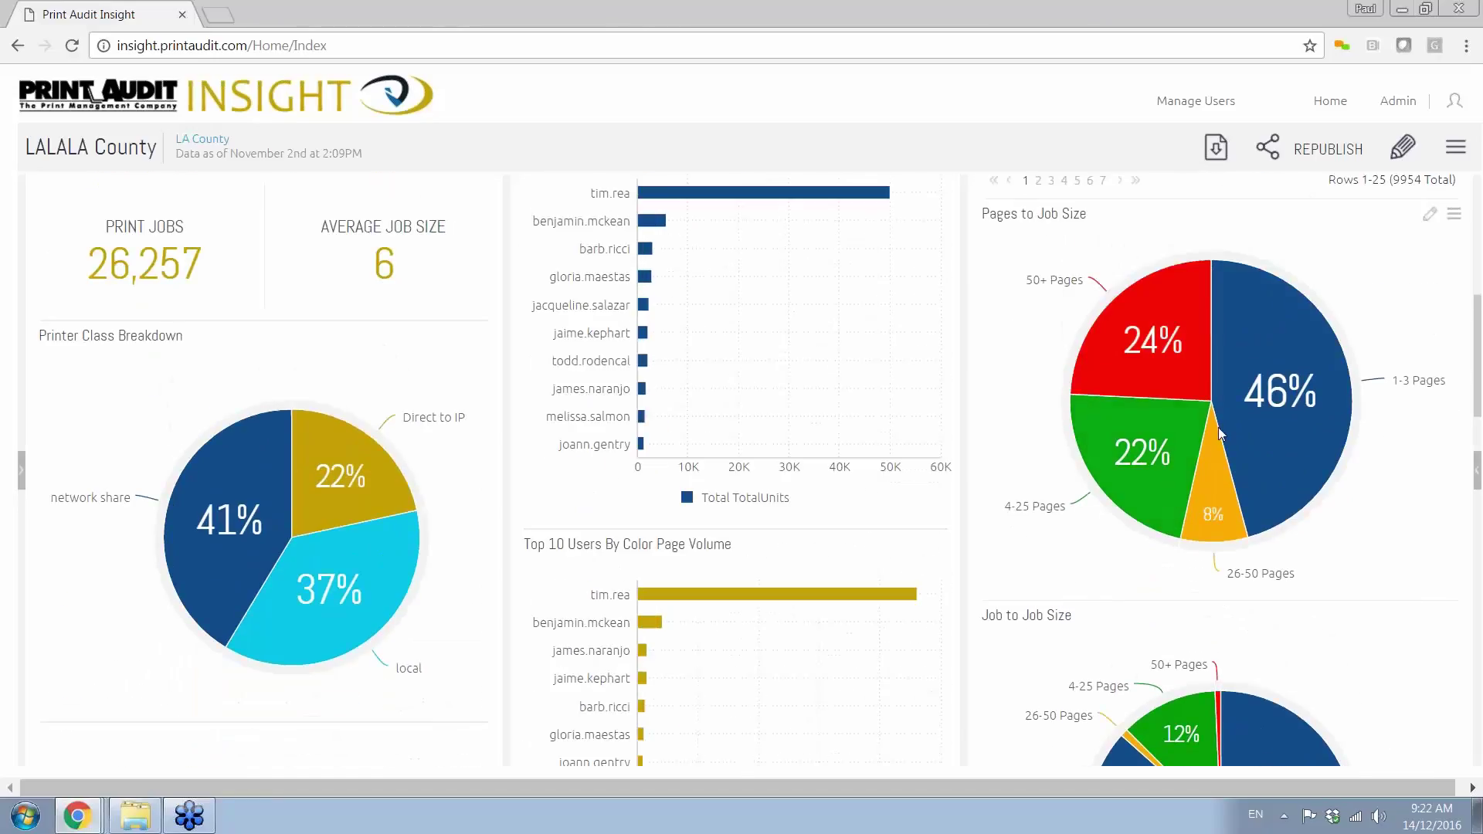
pyautogui.moveTo(1243, 413)
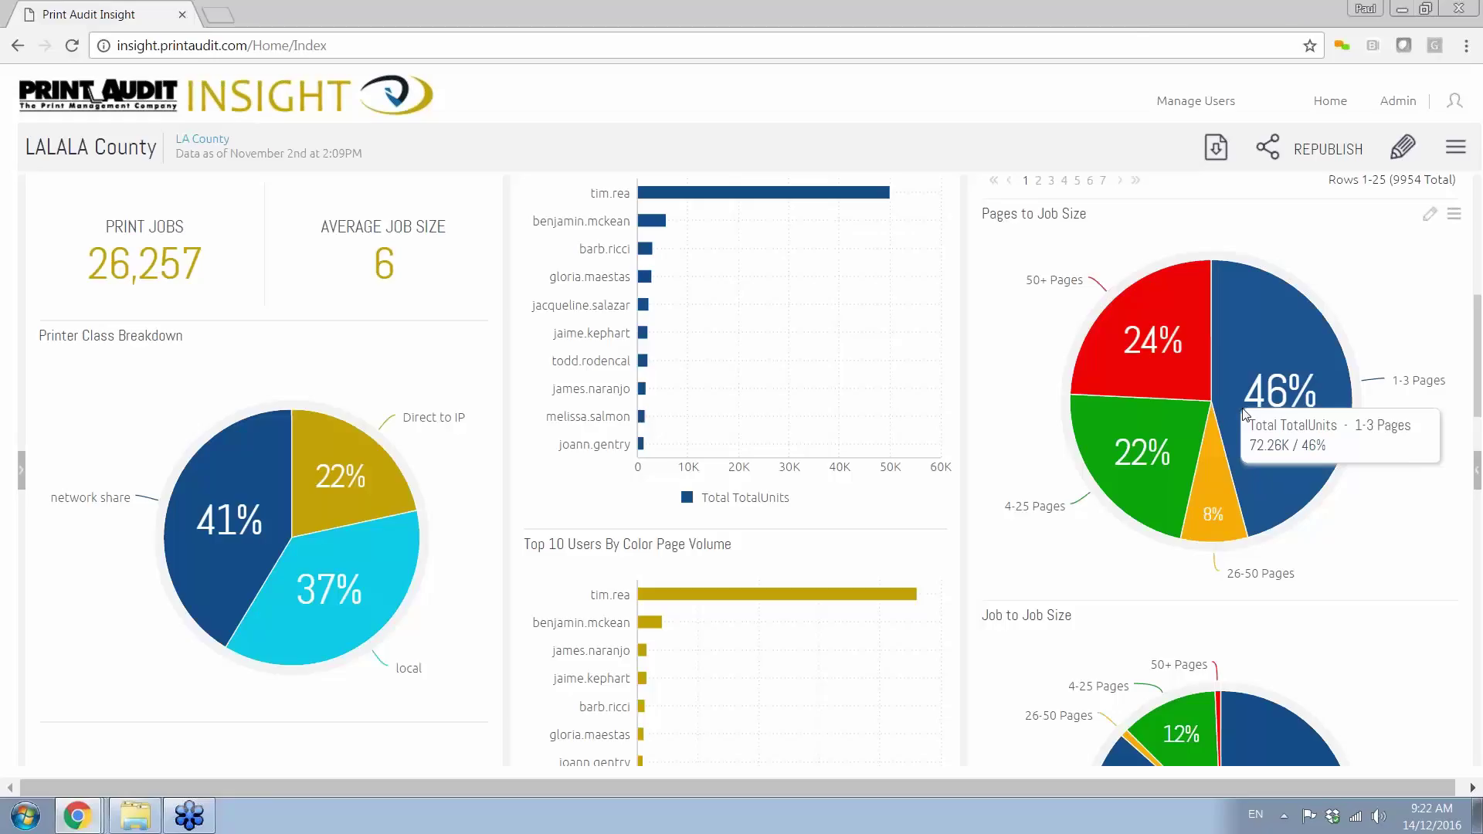
pyautogui.moveTo(1164, 357)
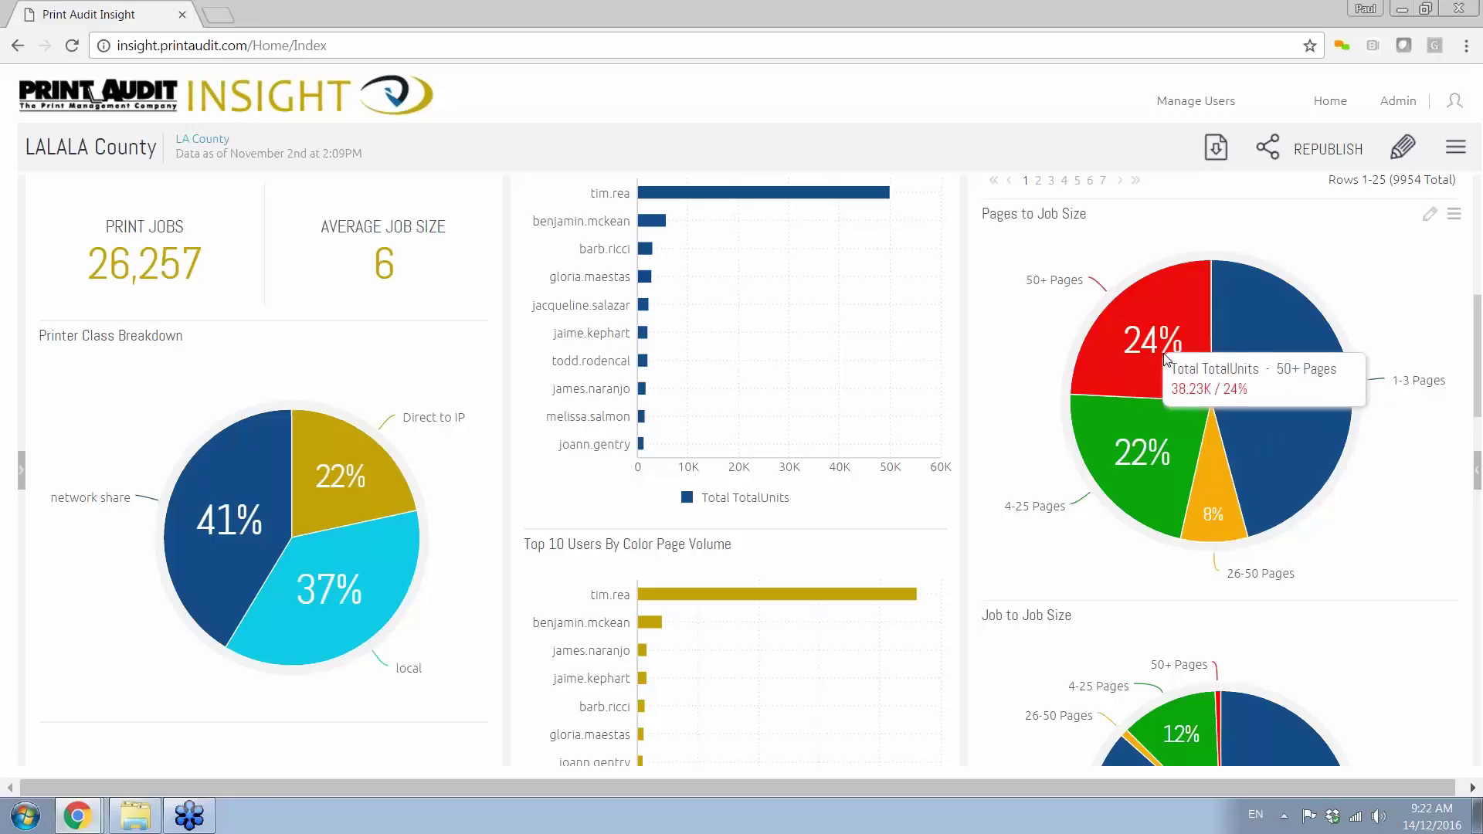
pyautogui.scroll(-3, 1164, 358)
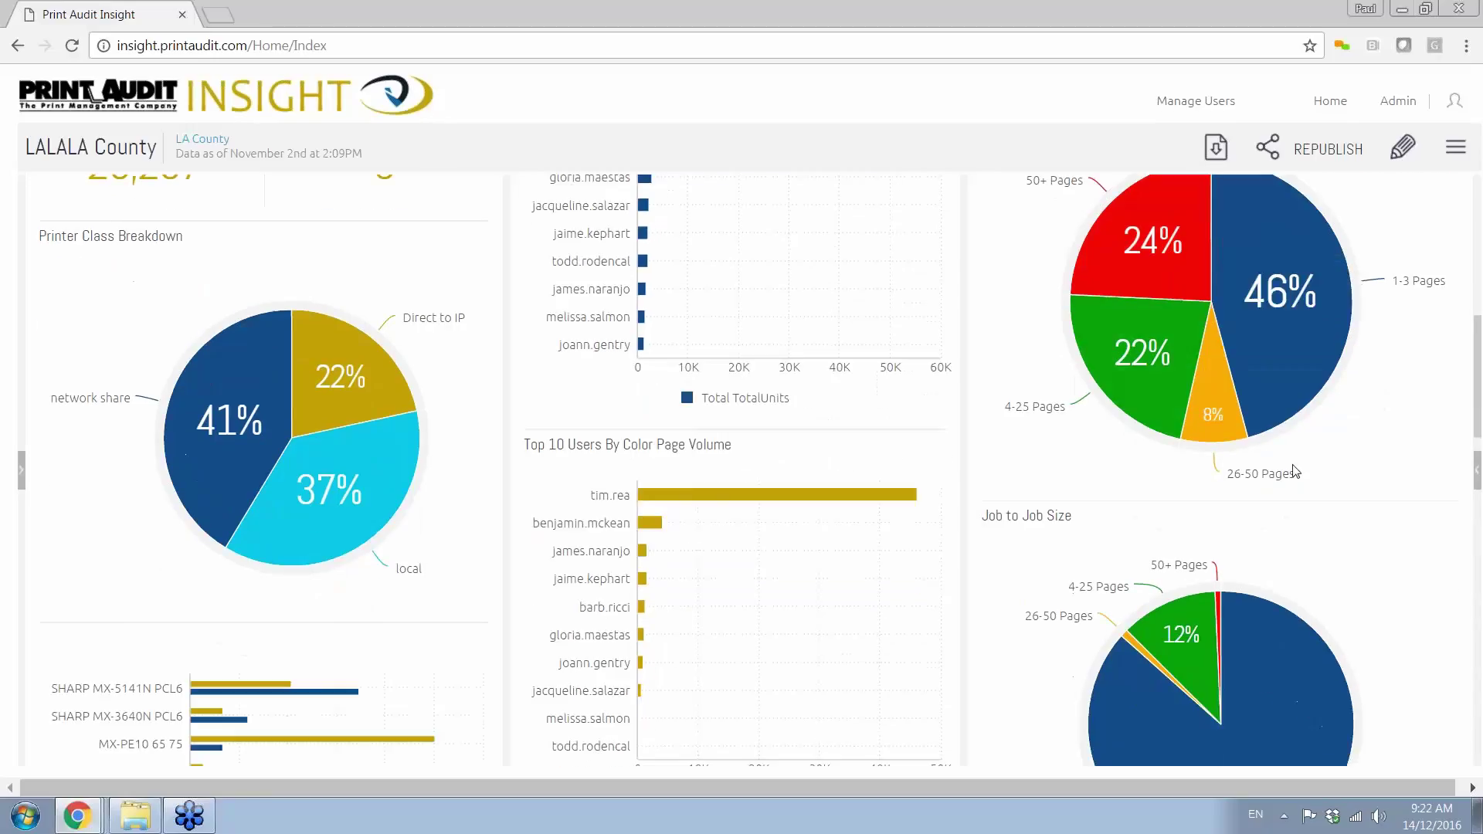
pyautogui.moveTo(1219, 506)
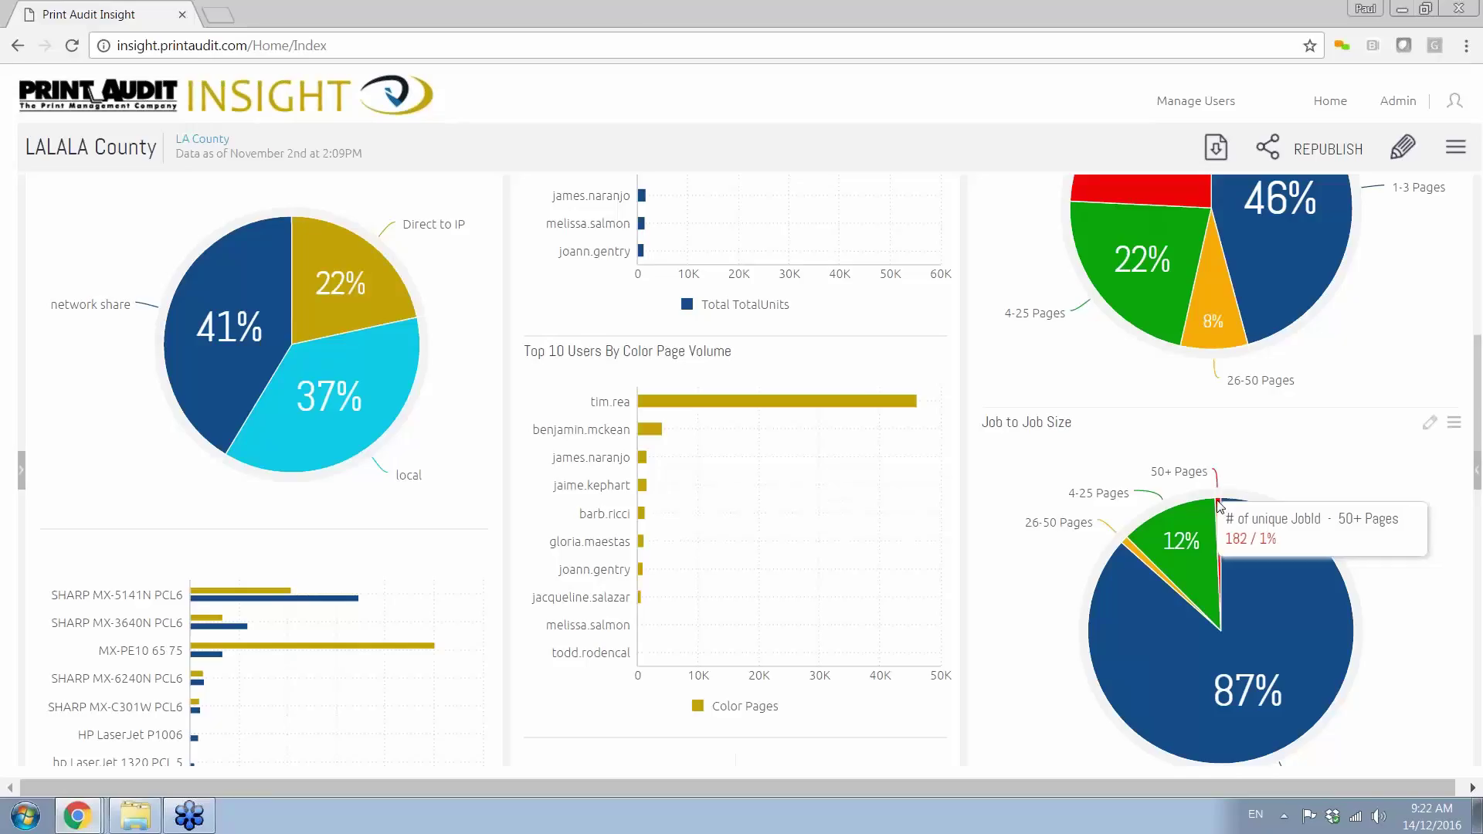
pyautogui.scroll(3, 1216, 494)
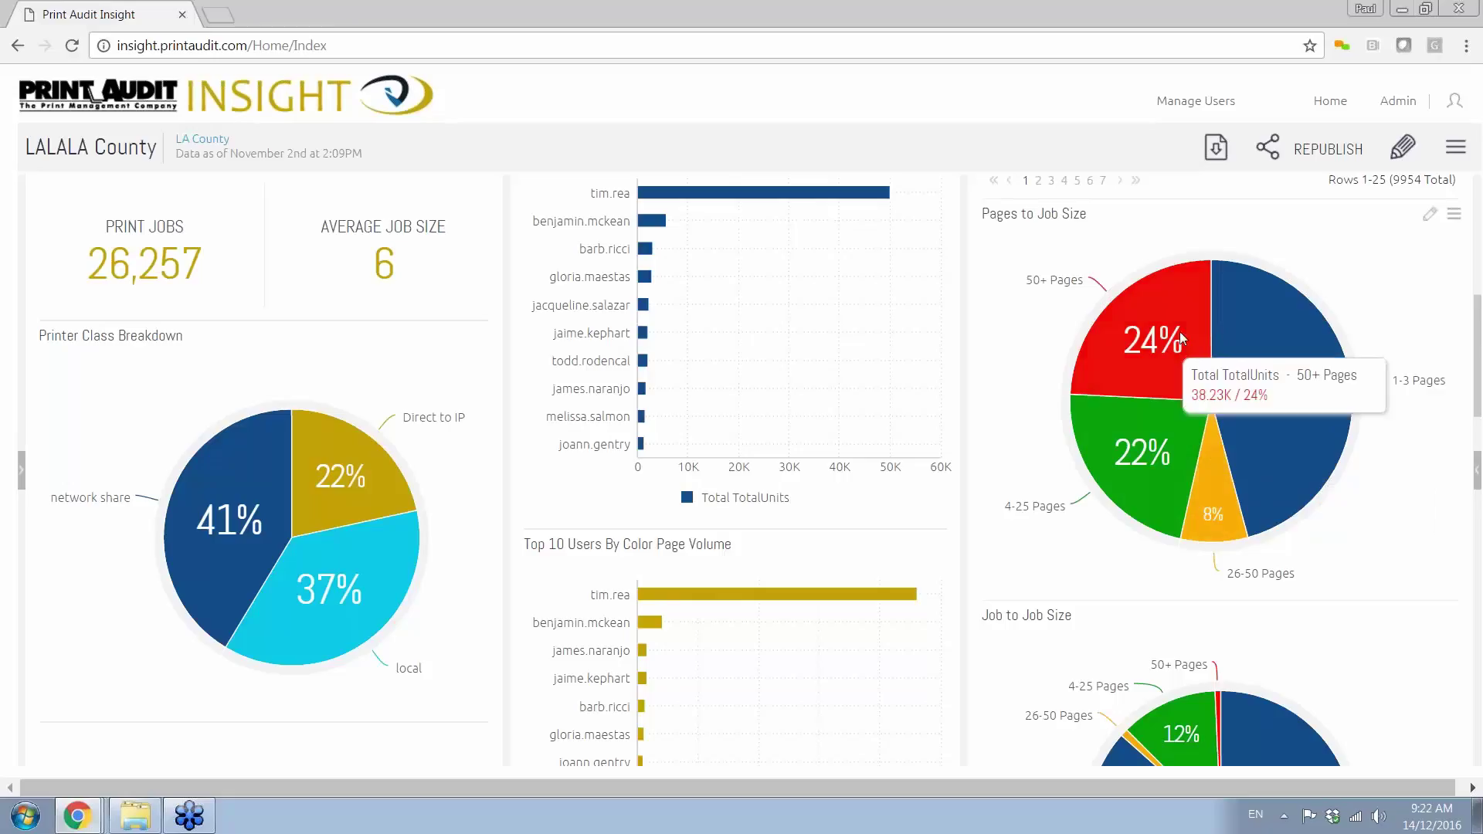
# Filter on the red 50+ Pages slice and review the KPIs: 182 jobs averaging 210.06 pages
pyautogui.click(1179, 337)
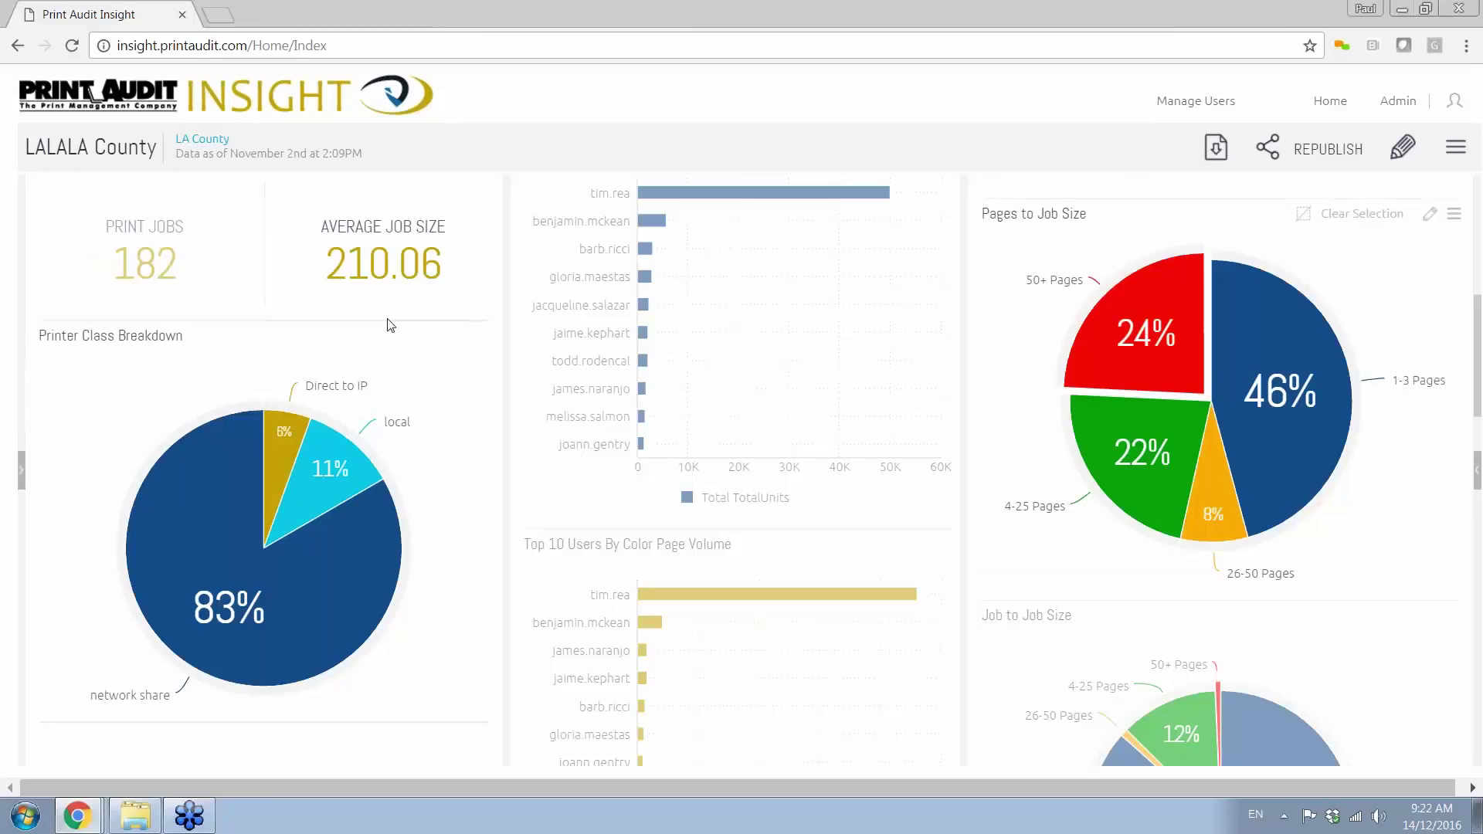
pyautogui.scroll(3, 1067, 378)
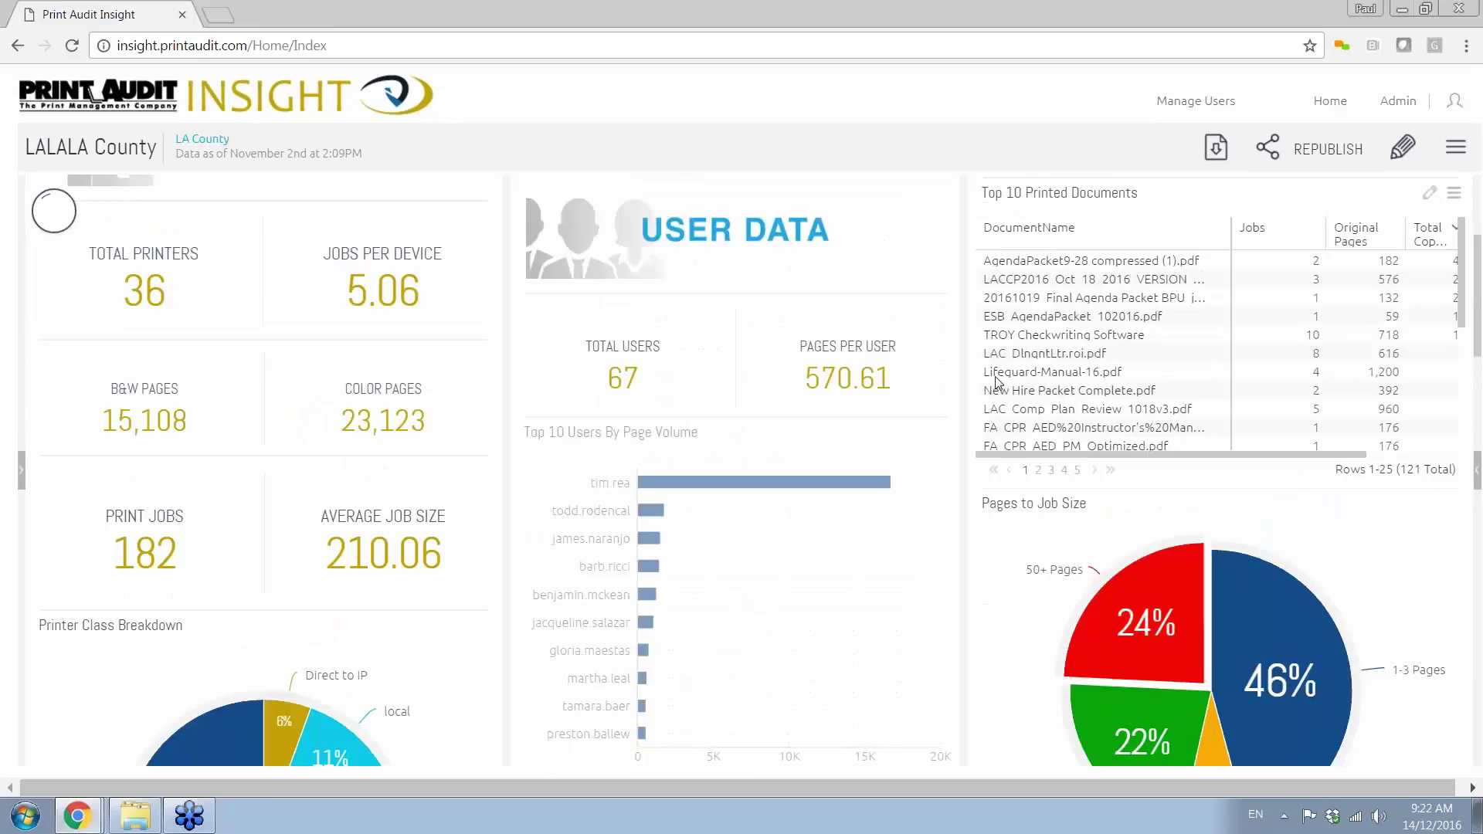
pyautogui.scroll(4, 993, 377)
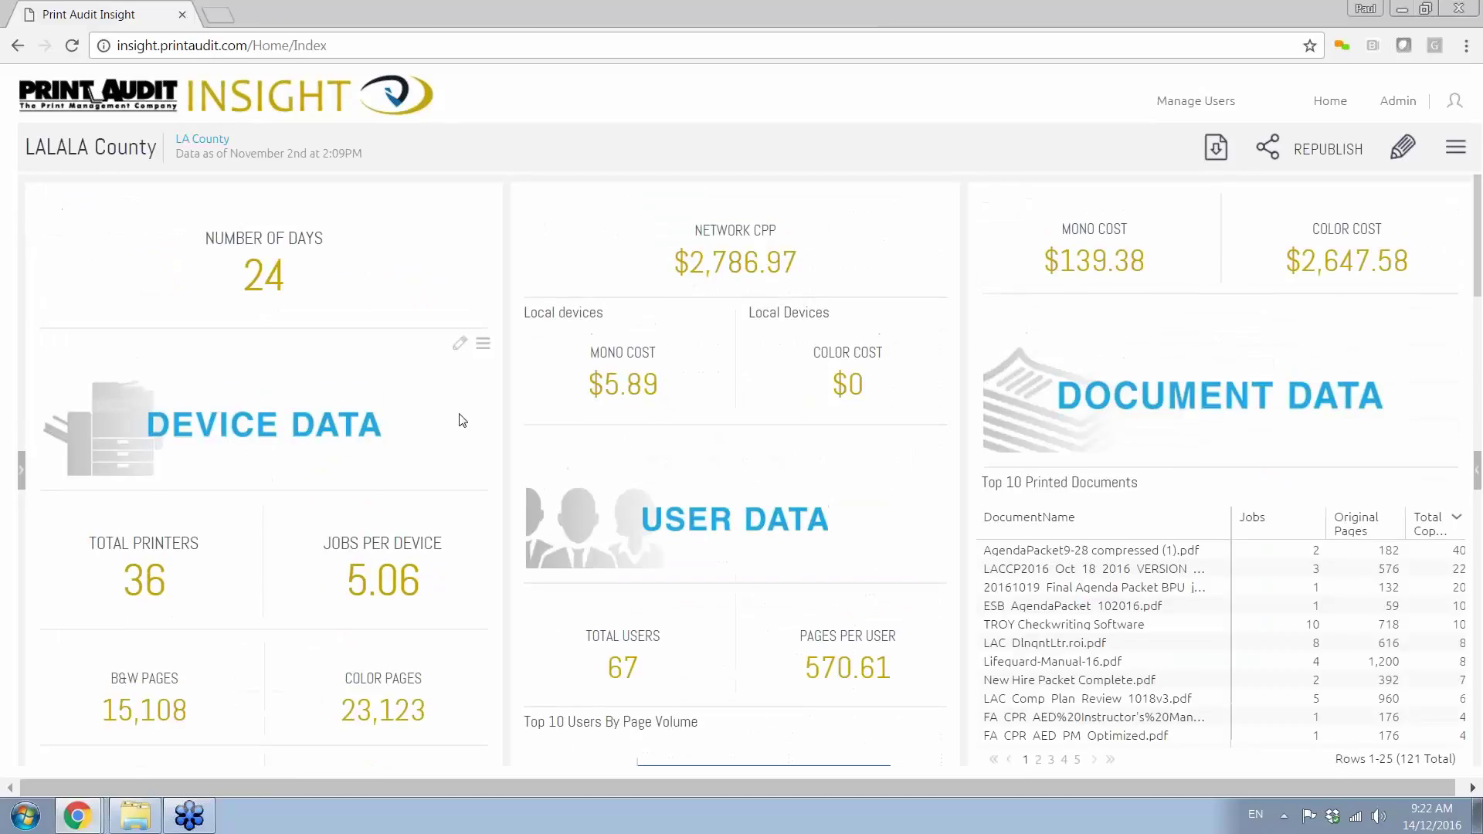
pyautogui.scroll(-4, 417, 407)
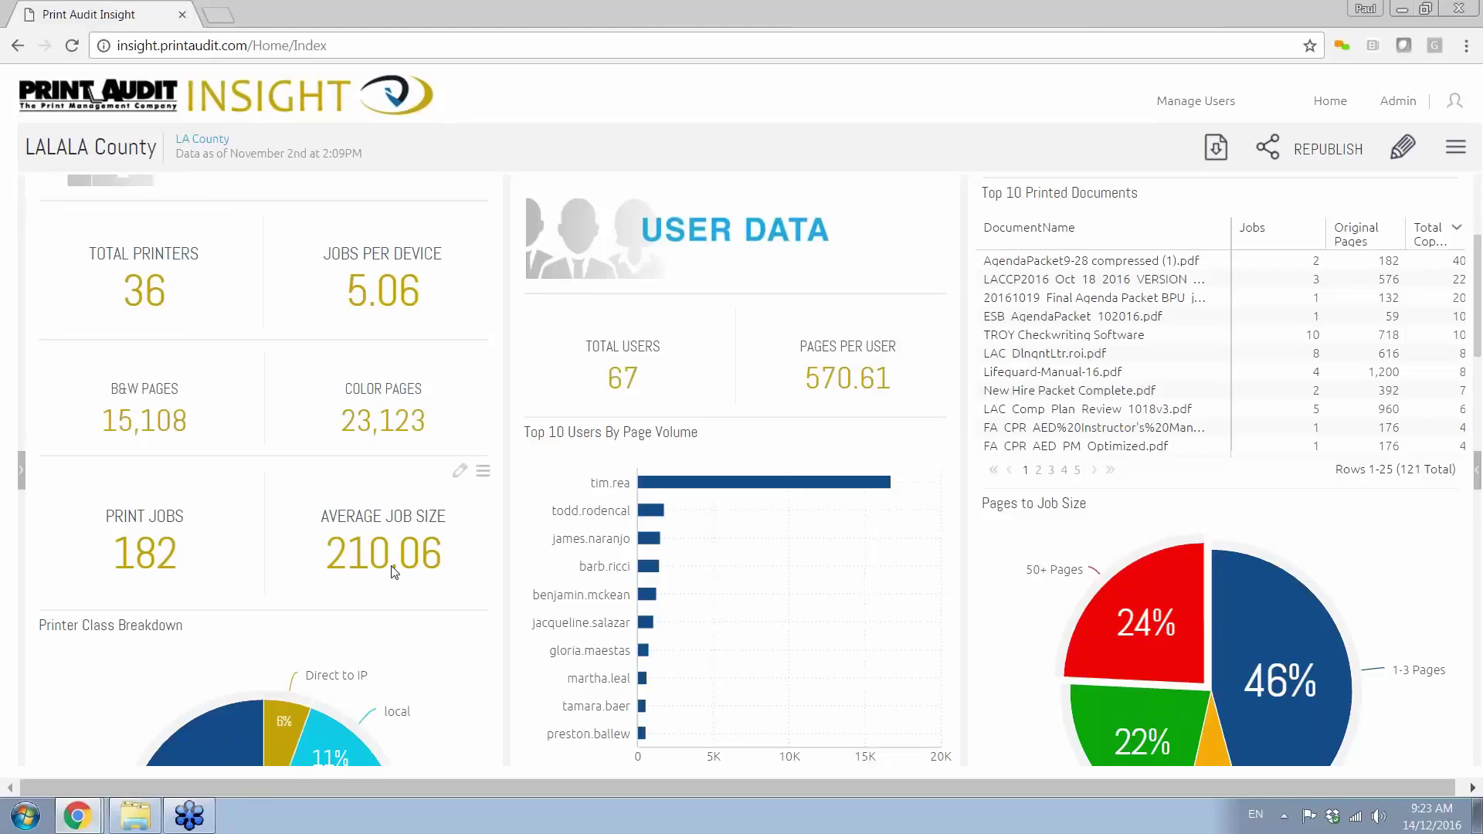
pyautogui.scroll(-1, 393, 572)
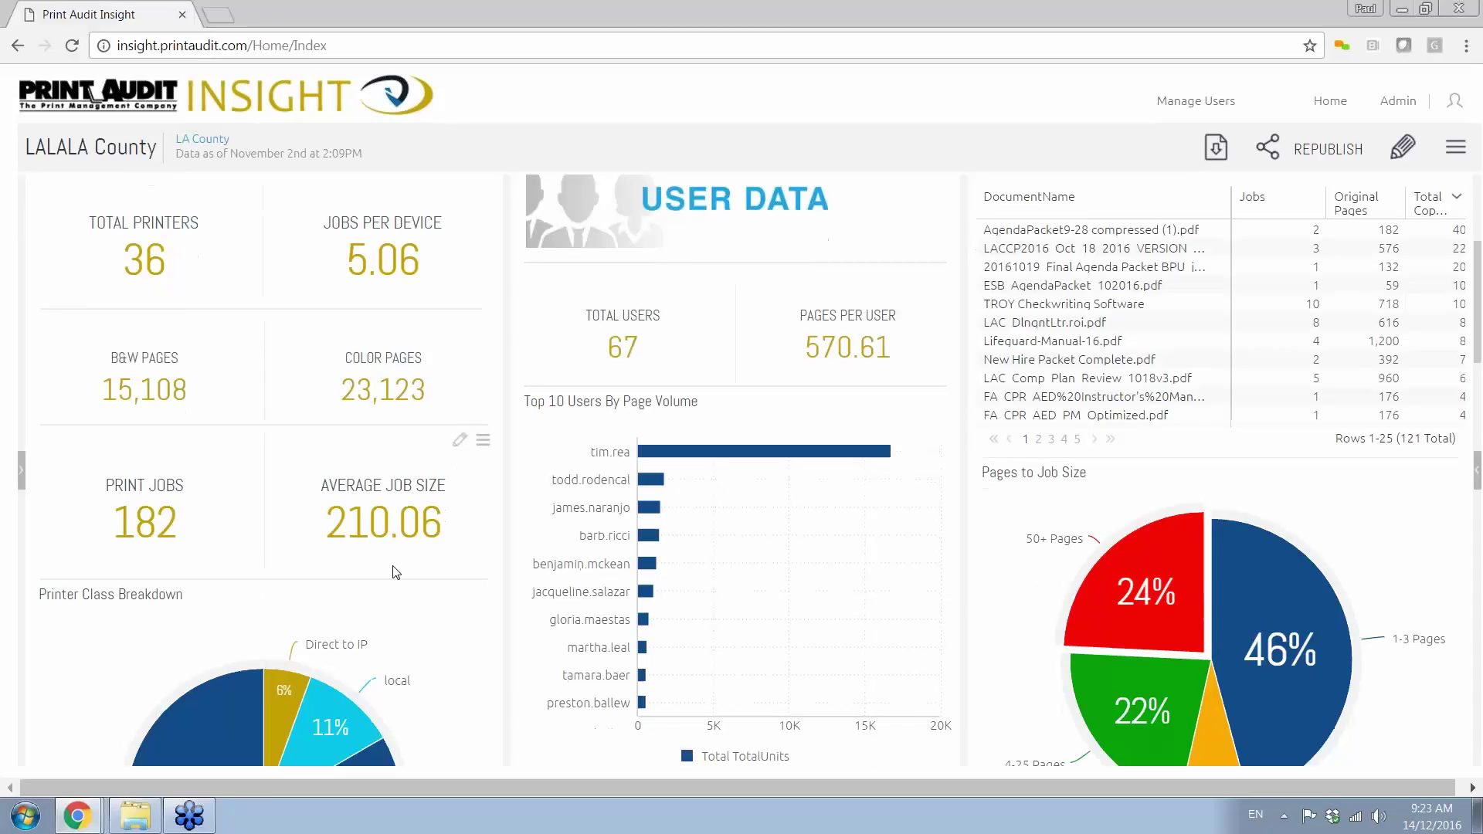
pyautogui.scroll(-3, 424, 568)
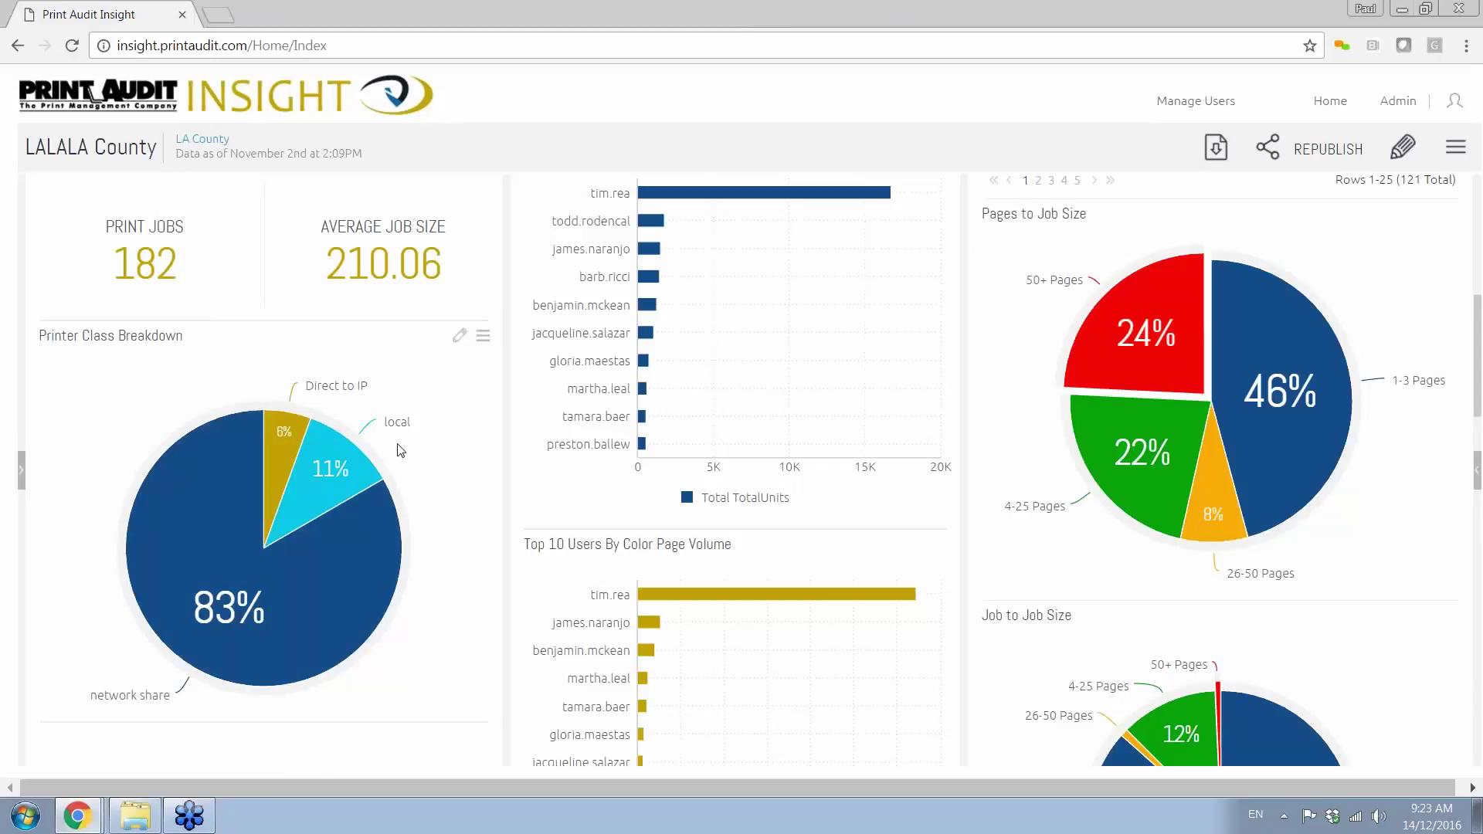
# Narrow to the cyan 'local' printer slice: 5 jobs, 4 printers, 4 users, averaging 117.8 pages
pyautogui.moveTo(362, 464)
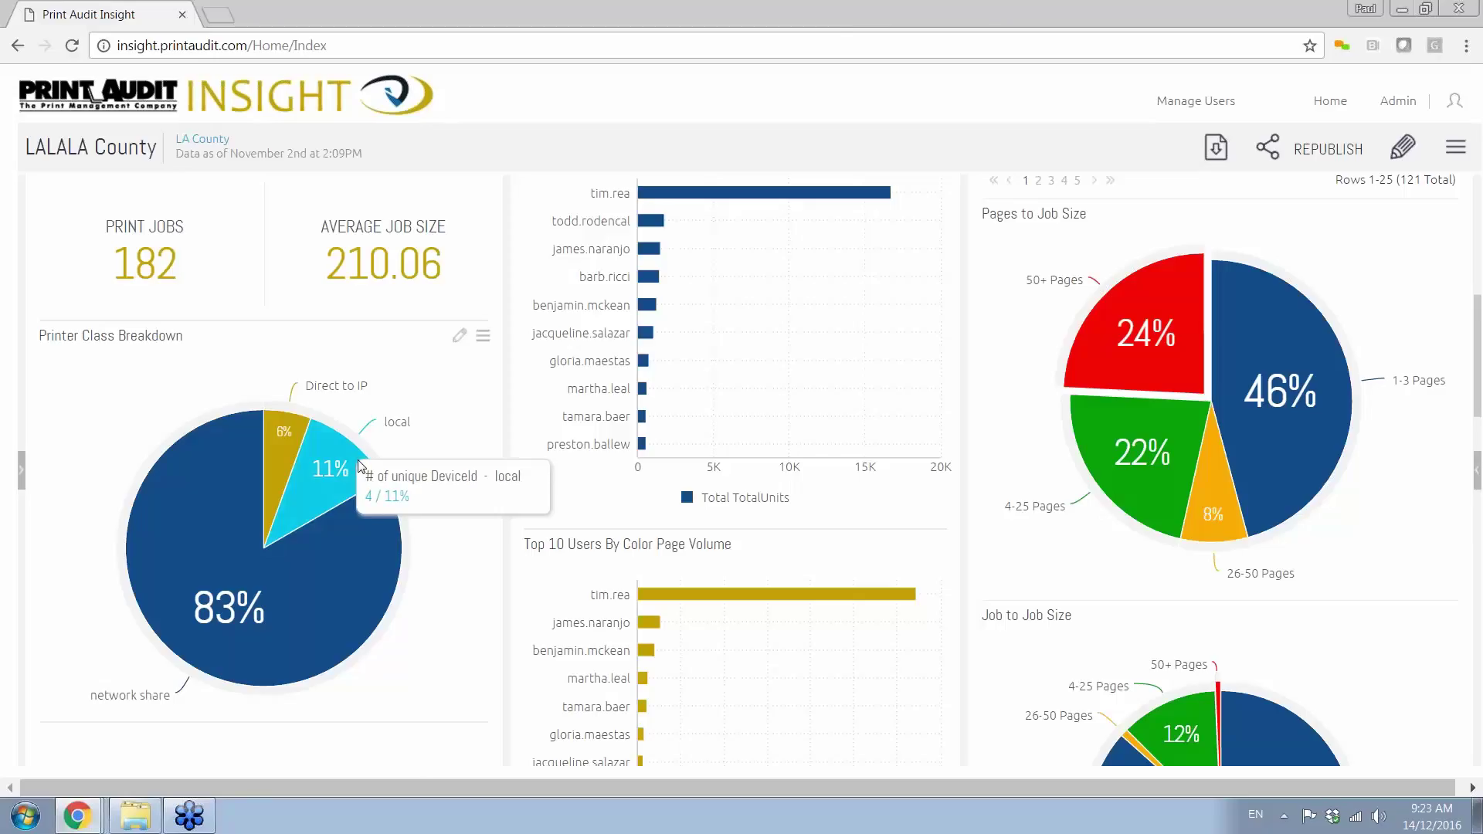
pyautogui.click(361, 464)
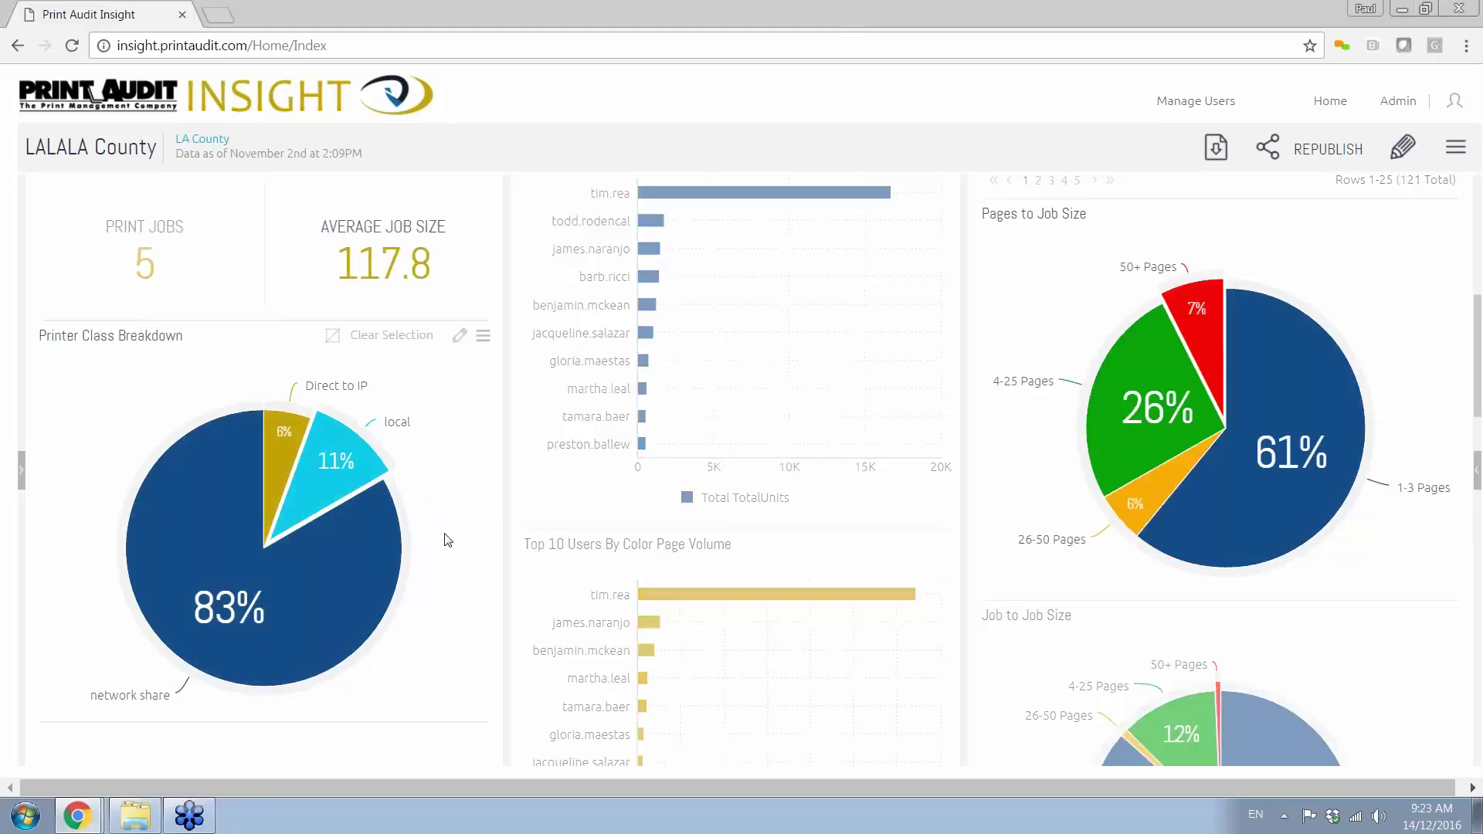
pyautogui.scroll(1, 446, 539)
pyautogui.scroll(3, 447, 539)
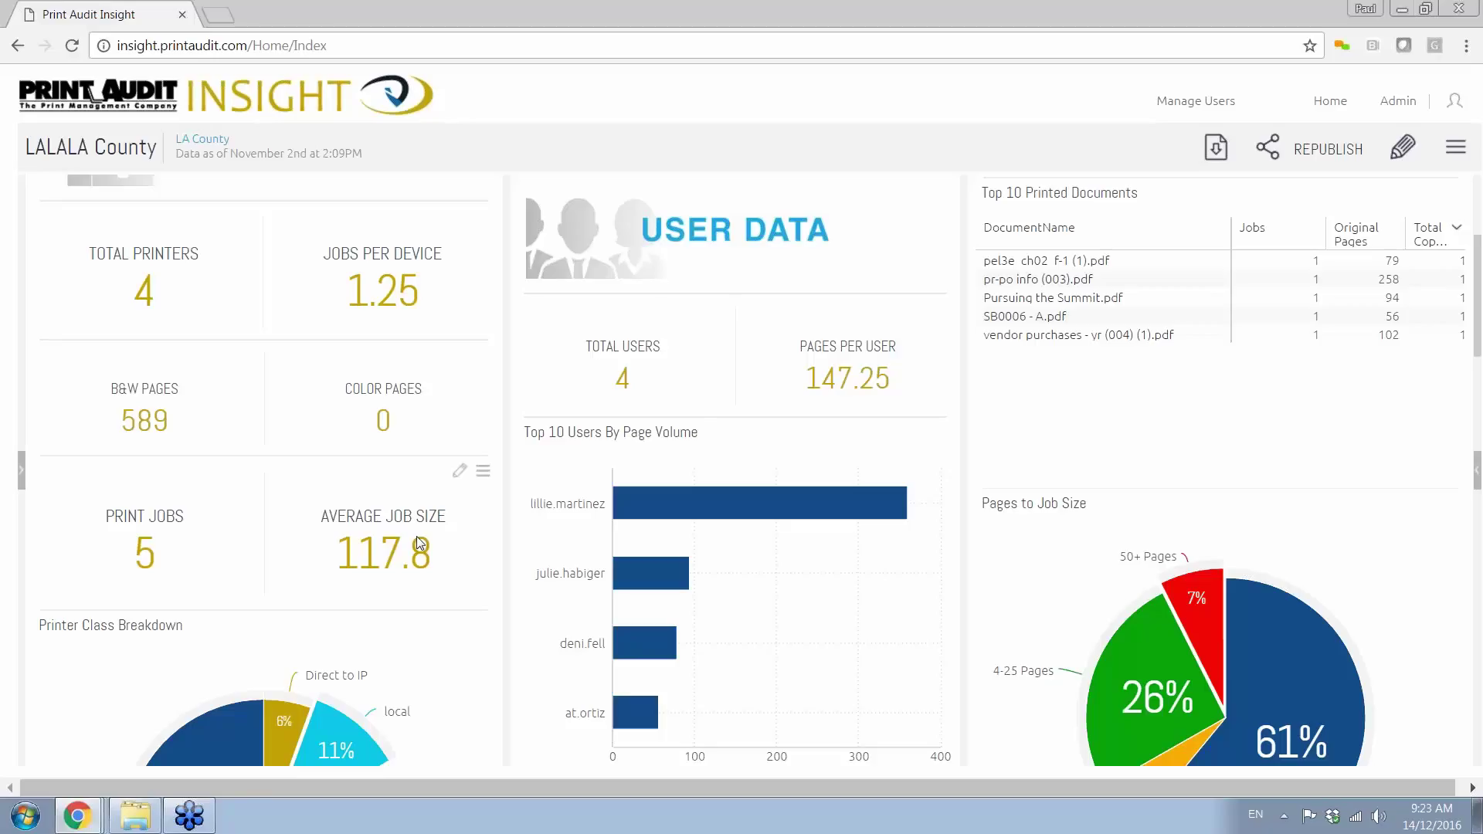
pyautogui.scroll(-1, 416, 541)
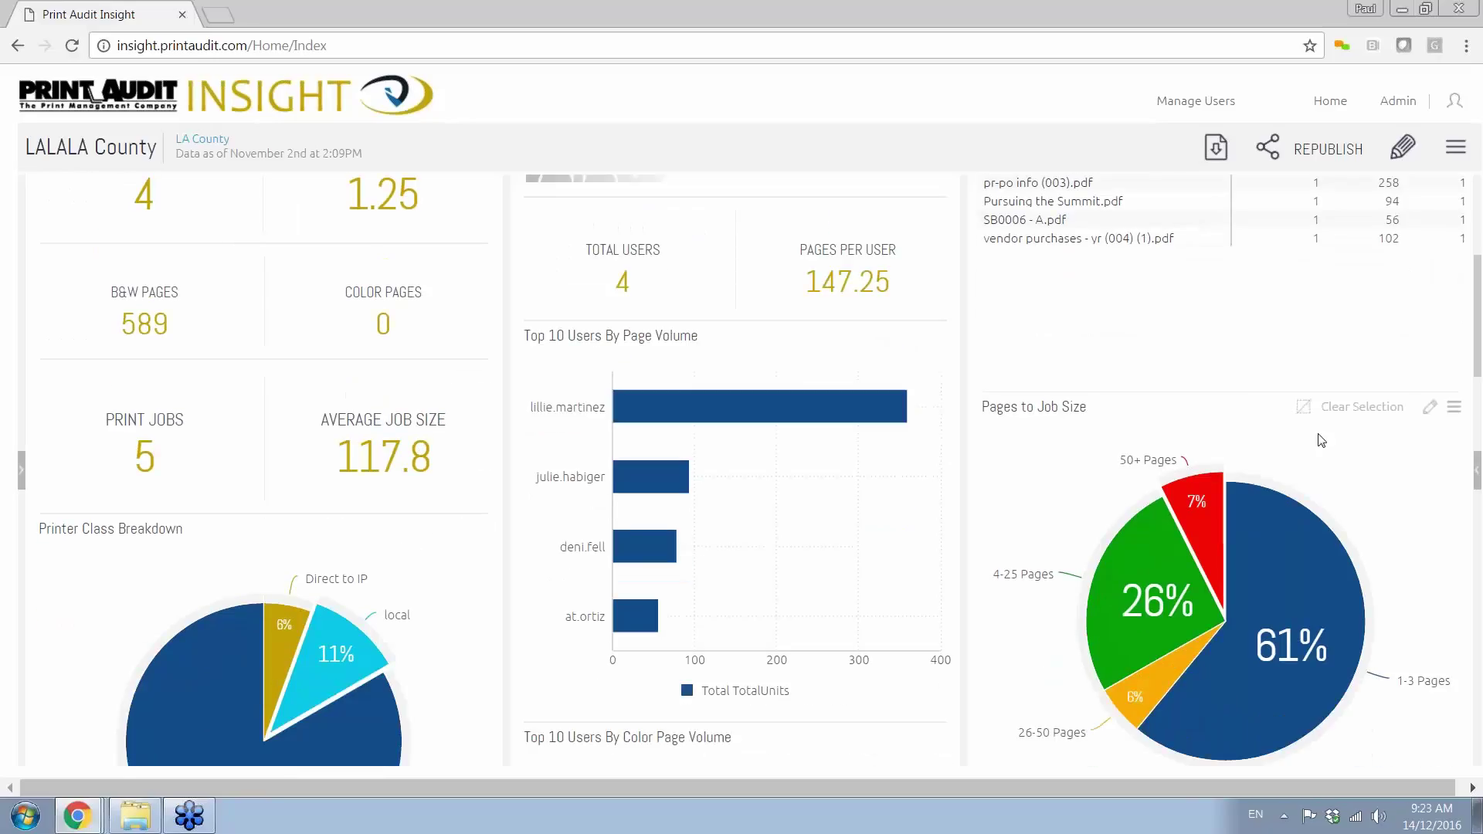
# Clear the Pages to Job Size selection and review the $14.50 cost per user and 19 trees
pyautogui.click(1362, 415)
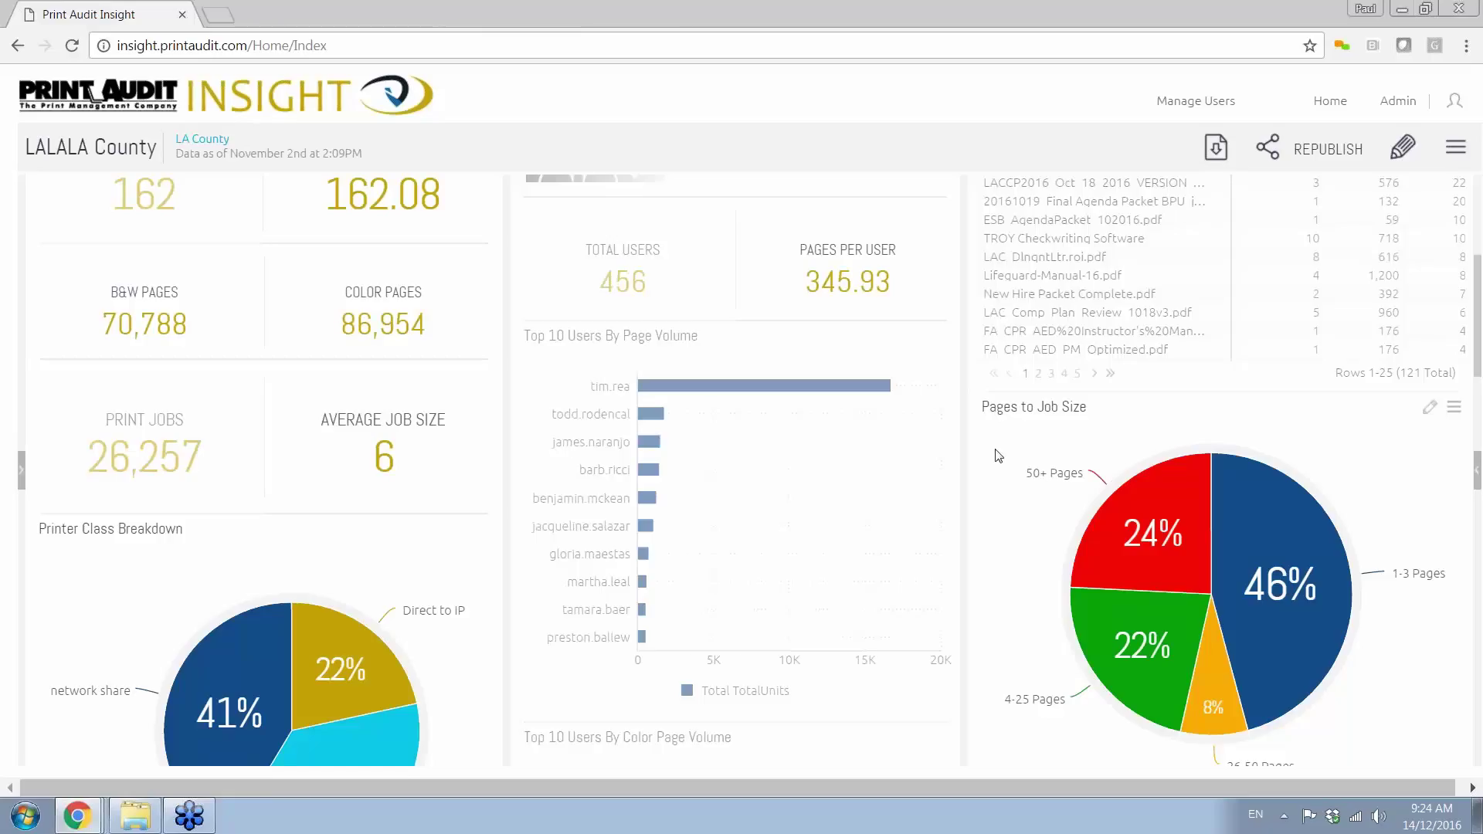
pyautogui.scroll(-1, 1004, 461)
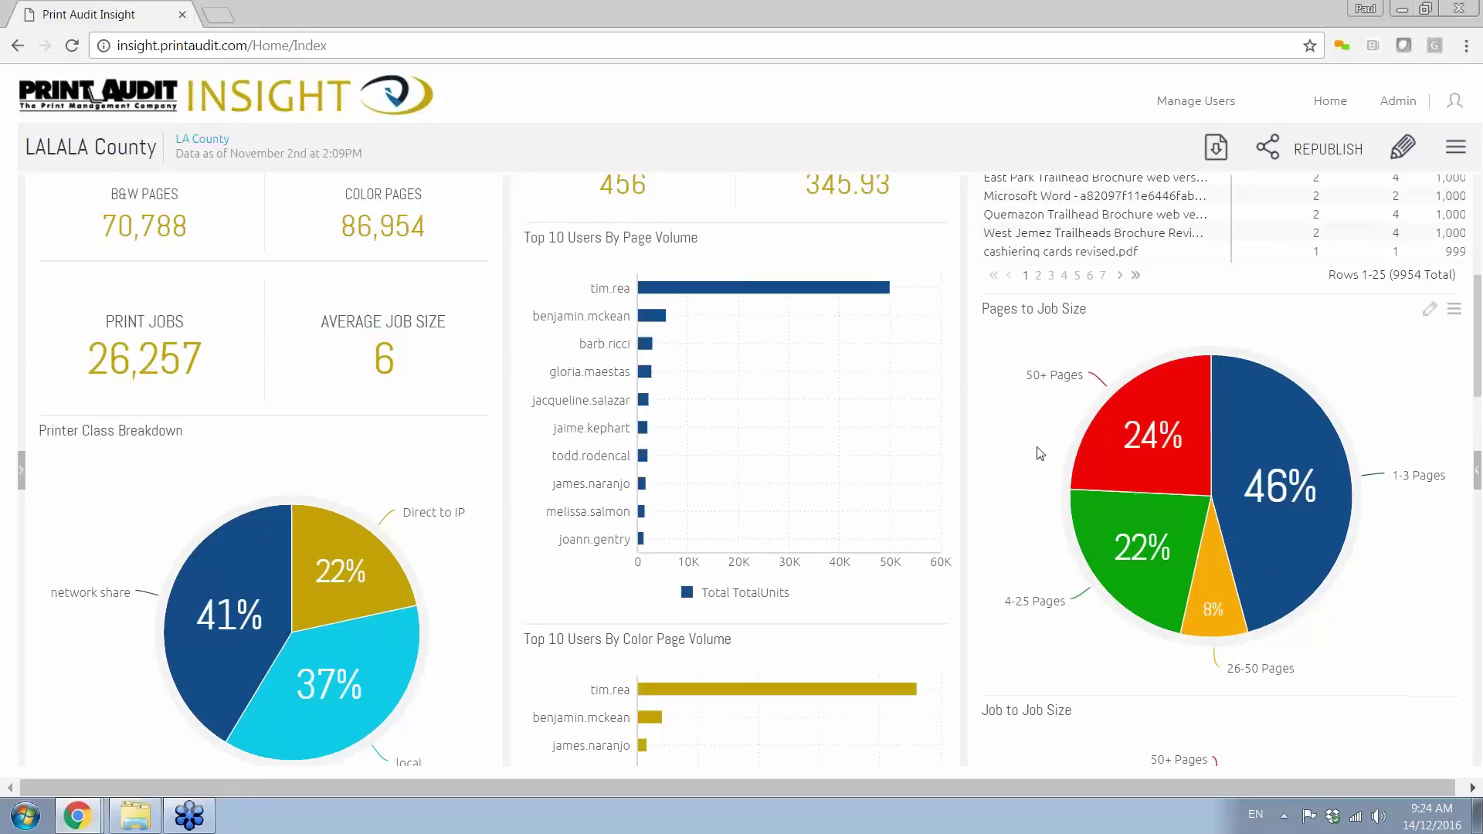
pyautogui.scroll(-3, 1040, 453)
pyautogui.scroll(-5, 1031, 455)
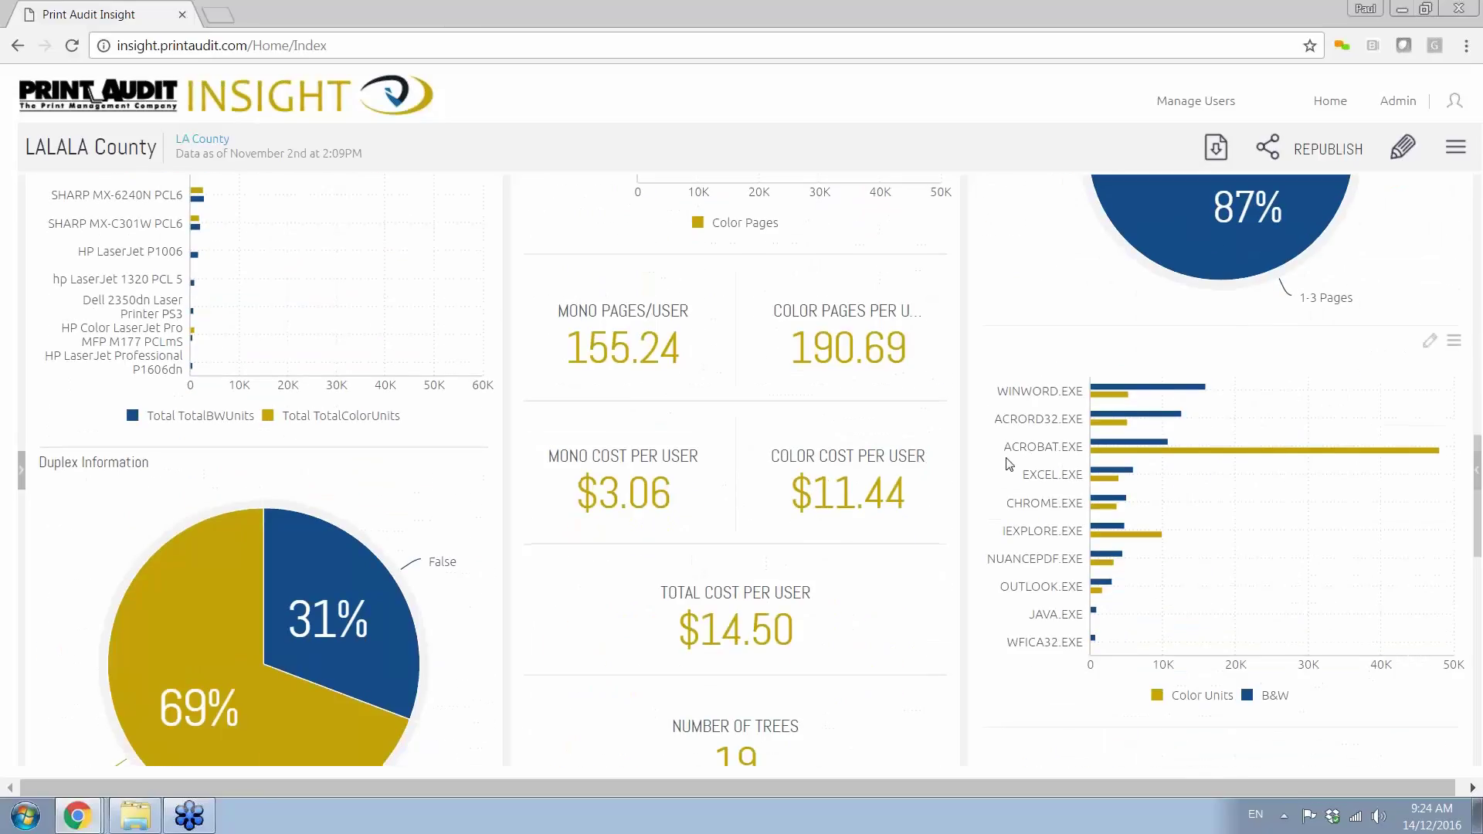
pyautogui.scroll(-1, 1008, 464)
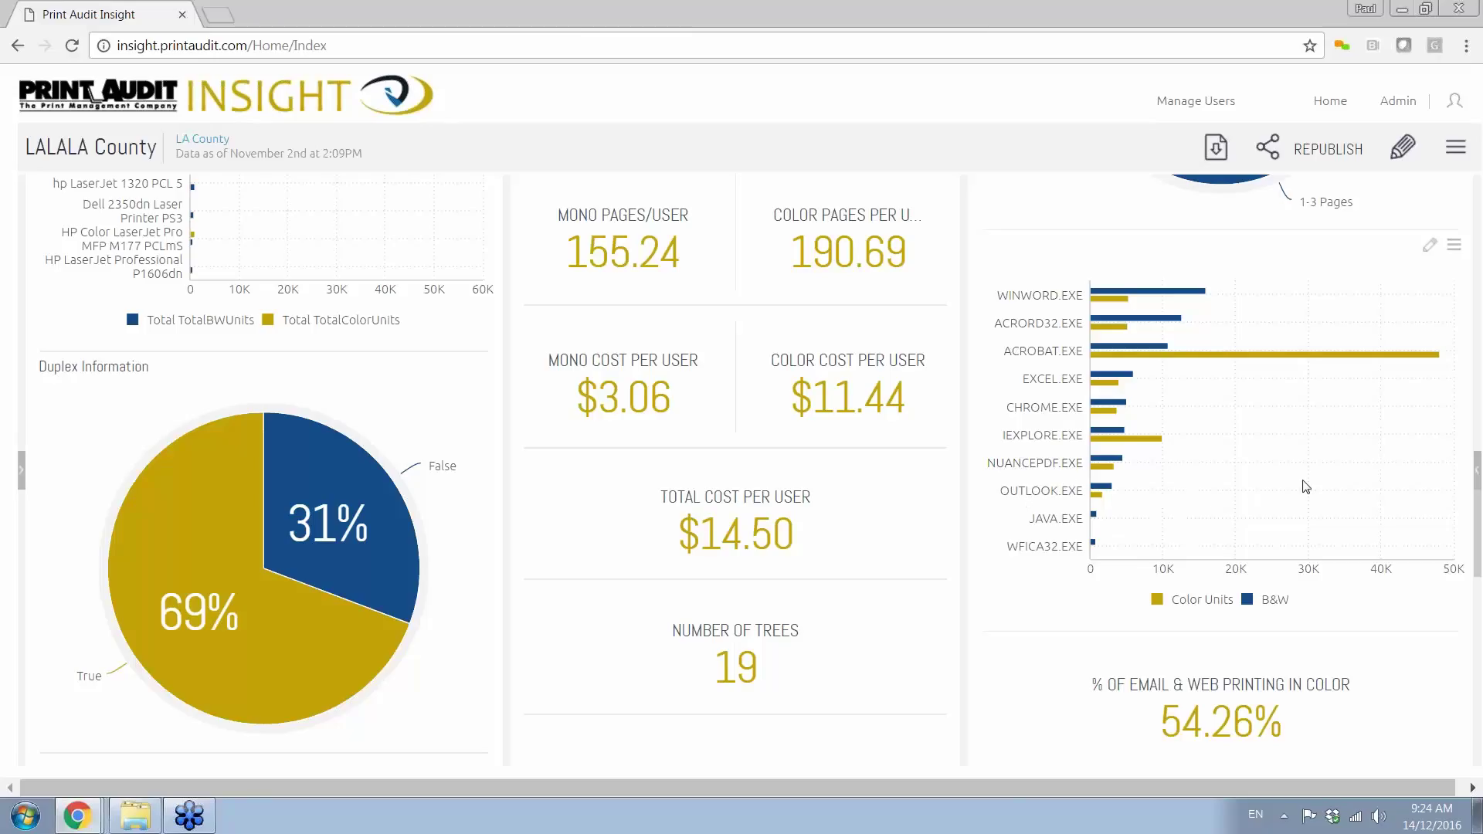
# Filter to OUTLOOK.EXE jobs: 1–3 page jobs at 93%, mono $0.27 and colour $0.43 per user
pyautogui.moveTo(1098, 494)
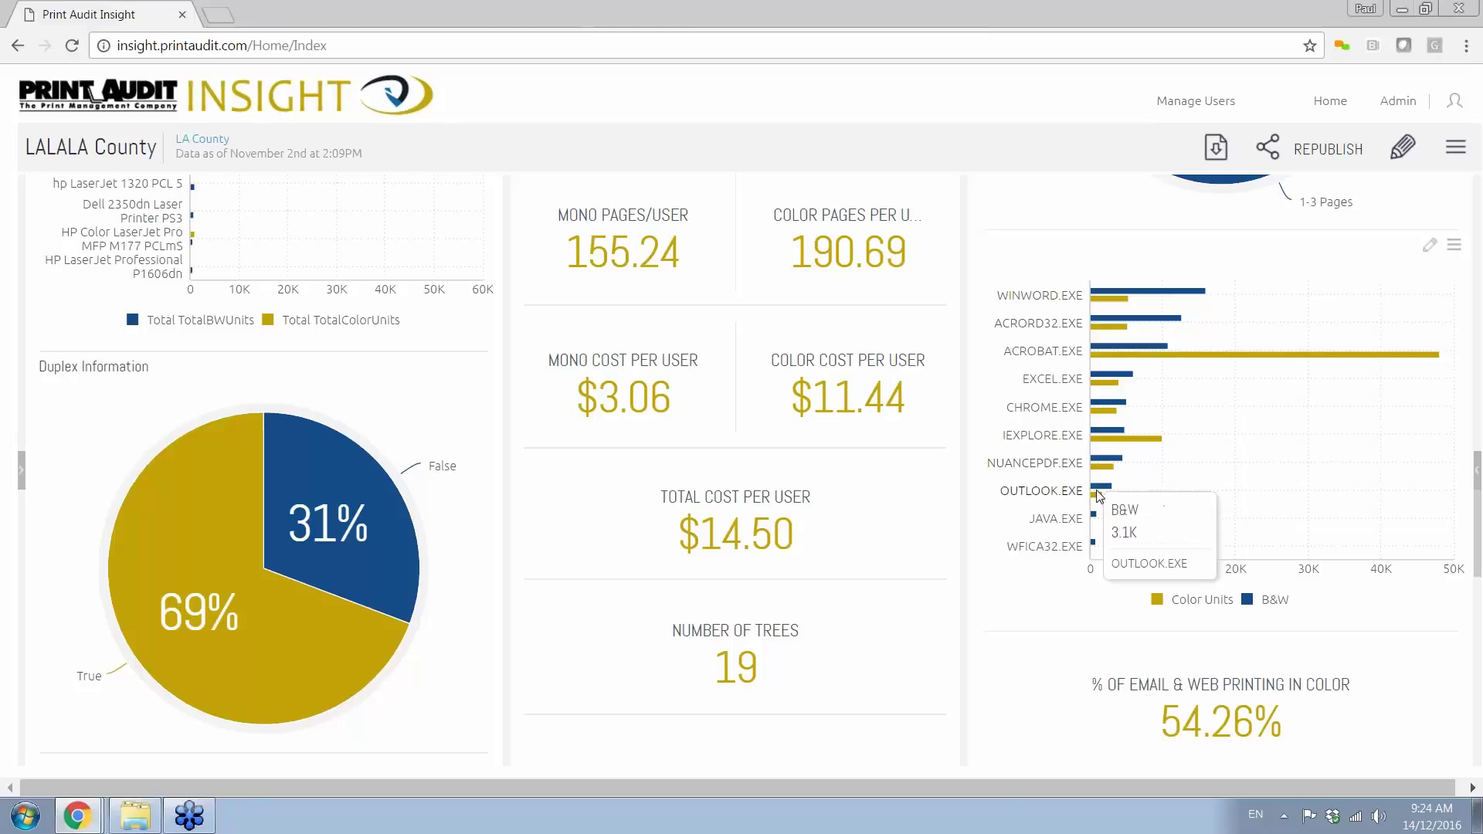
pyautogui.click(1097, 495)
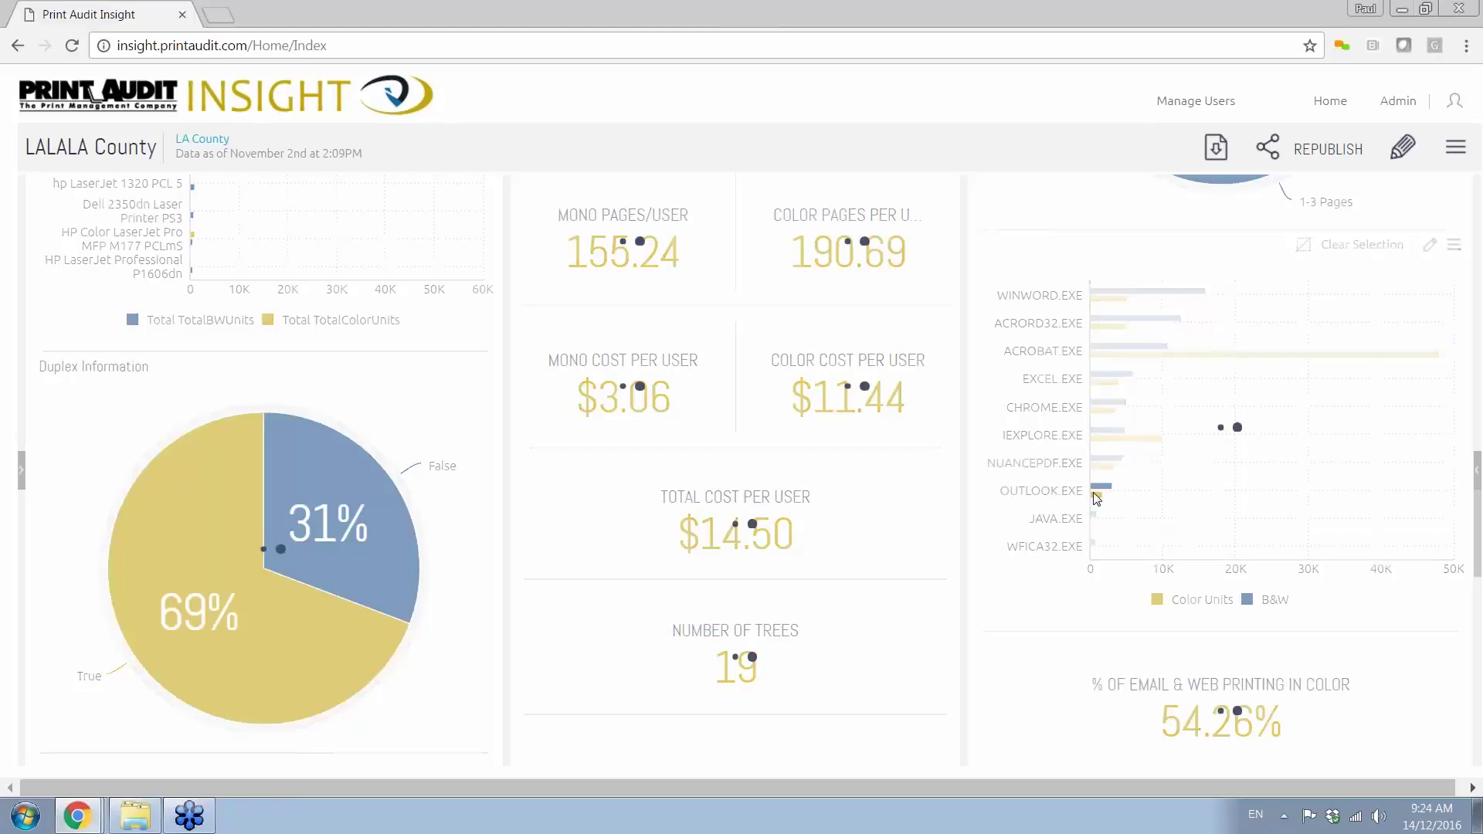
pyautogui.scroll(1, 996, 476)
pyautogui.scroll(5, 996, 477)
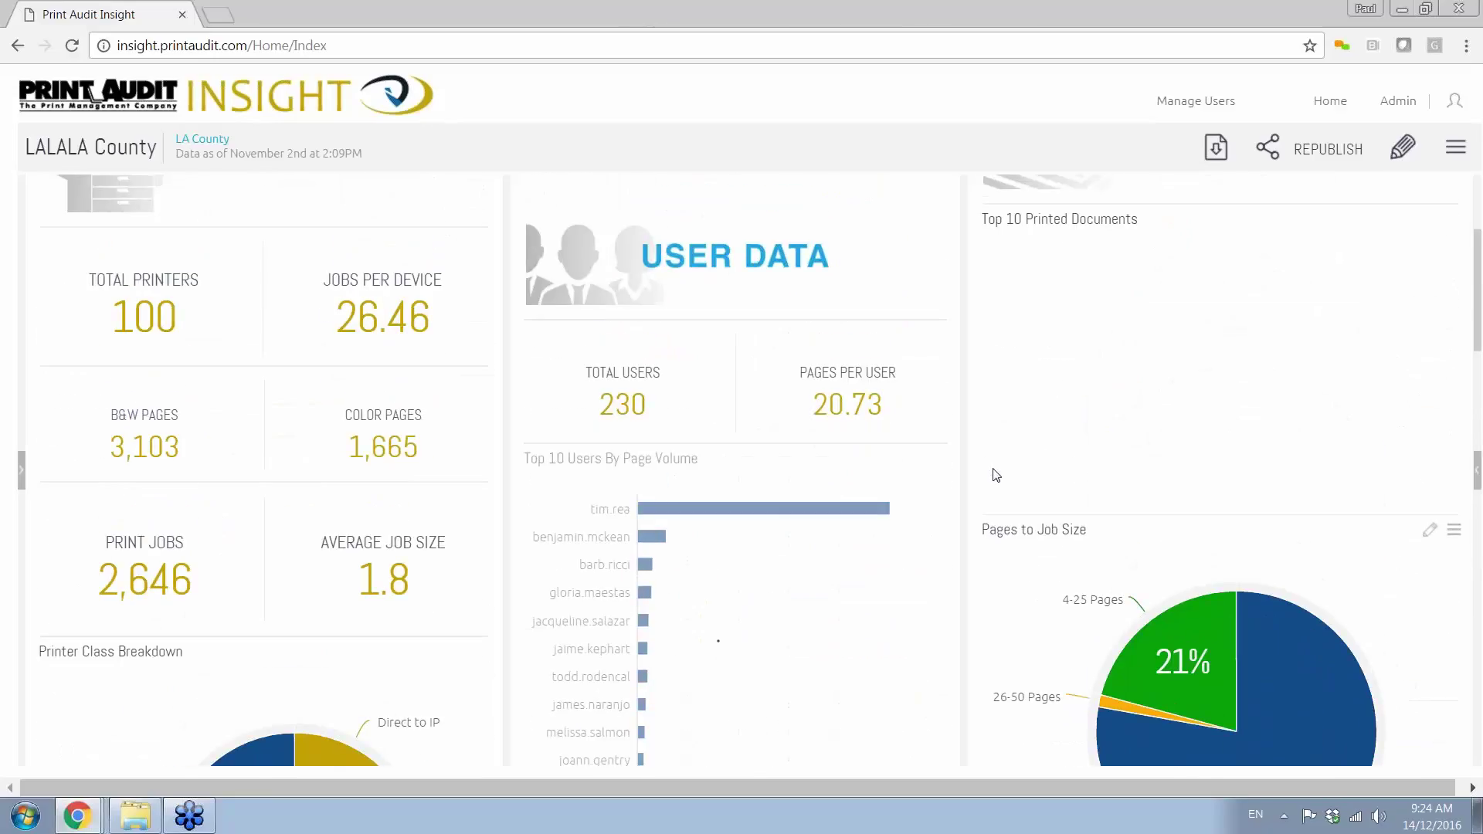
pyautogui.scroll(2, 958, 472)
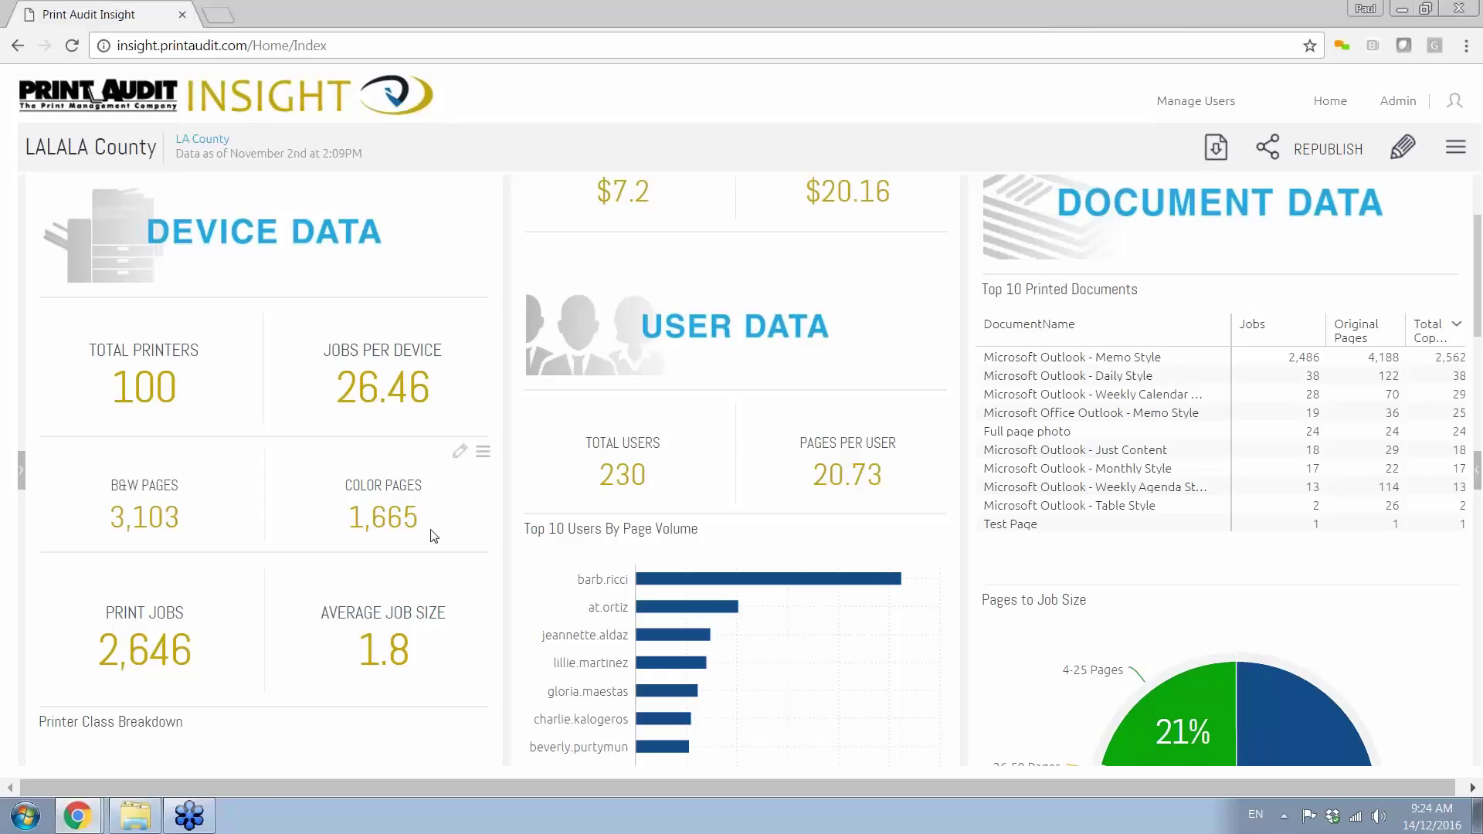
pyautogui.scroll(-1, 1018, 664)
pyautogui.scroll(-8, 1018, 664)
pyautogui.scroll(-5, 1010, 662)
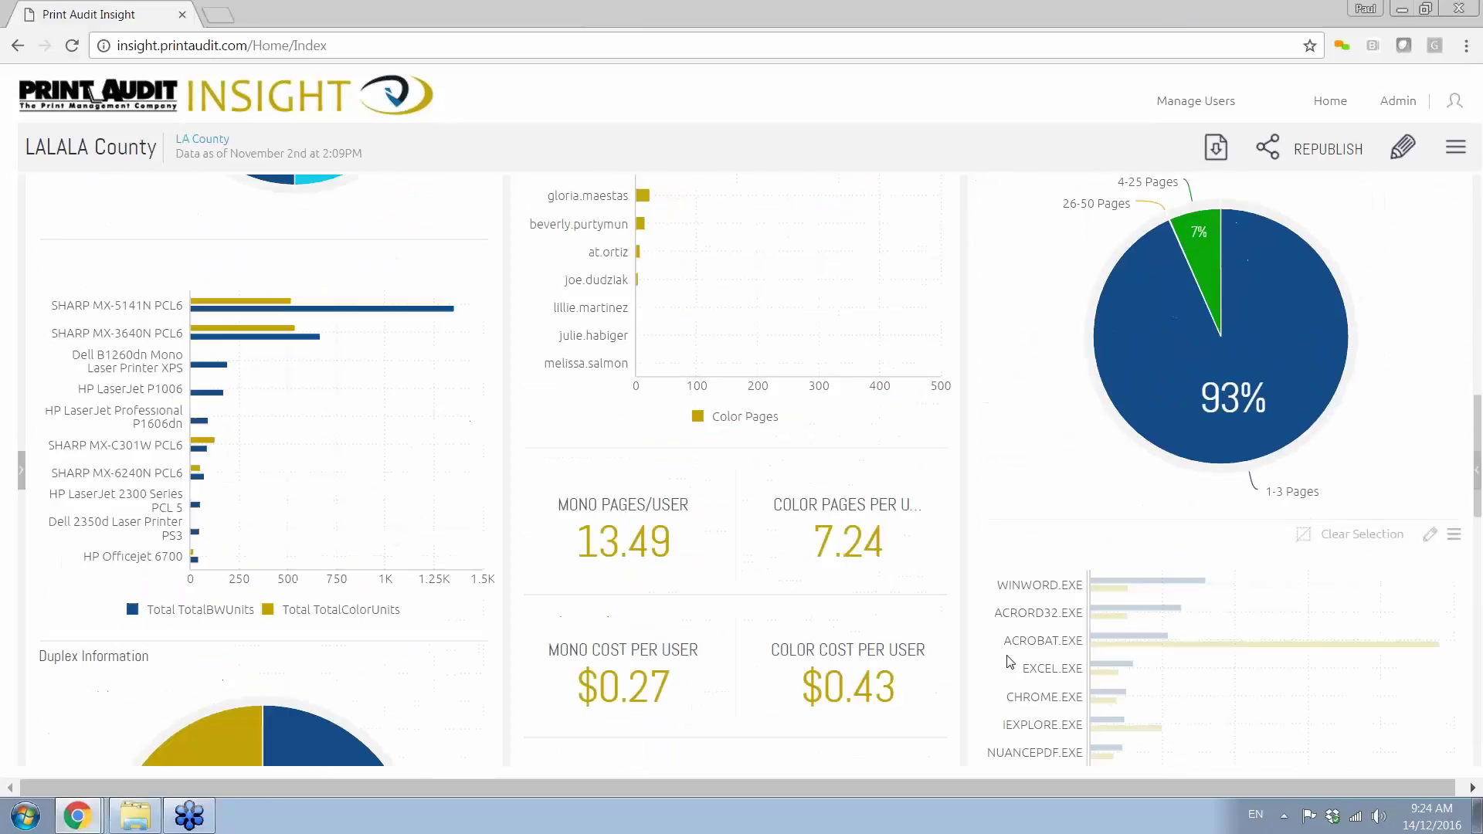
# Clear the application chart filter and review the 69% duplex and Number of Trees figures
pyautogui.click(1359, 437)
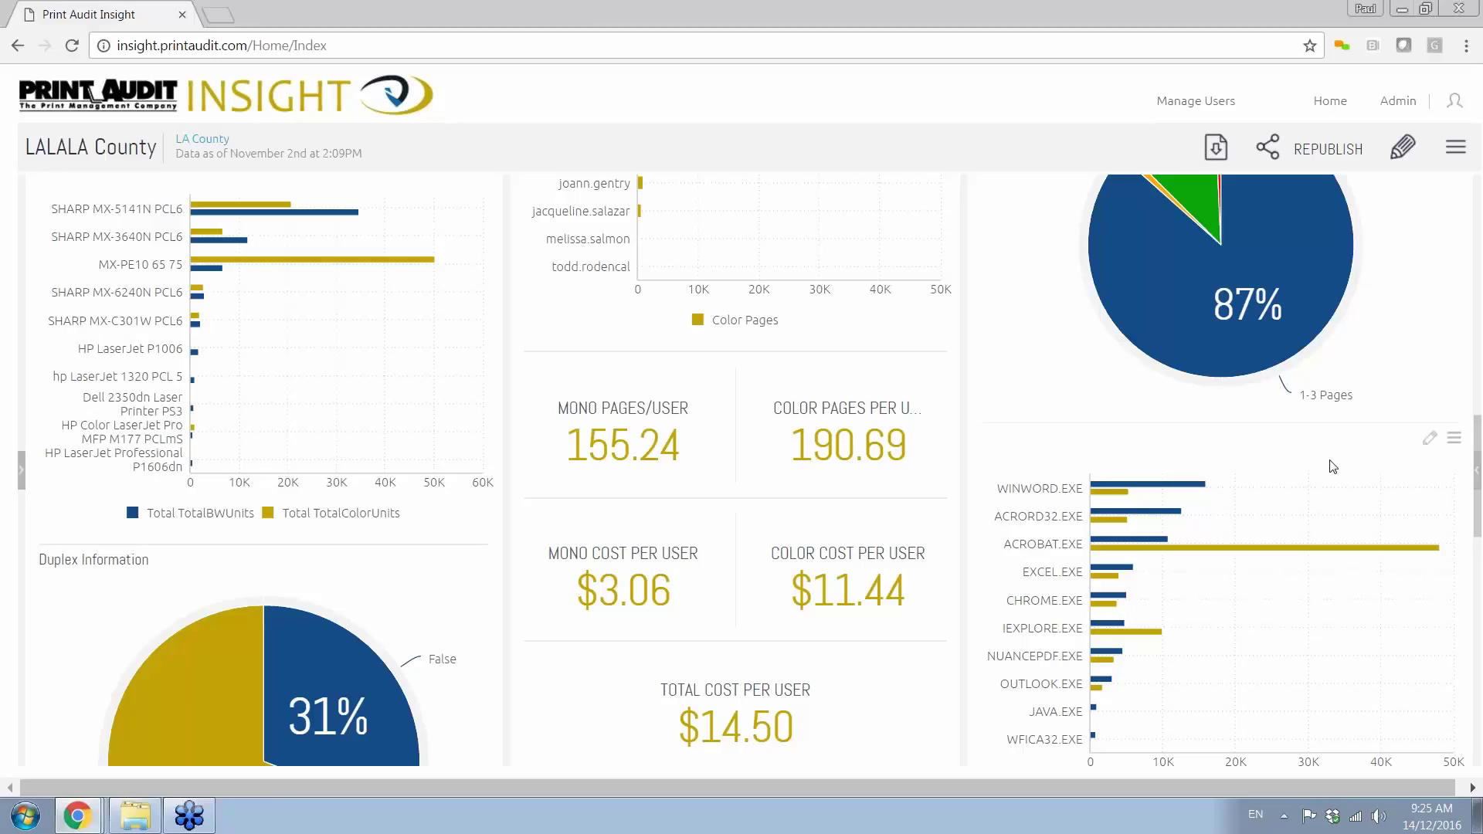
pyautogui.scroll(-1, 1023, 628)
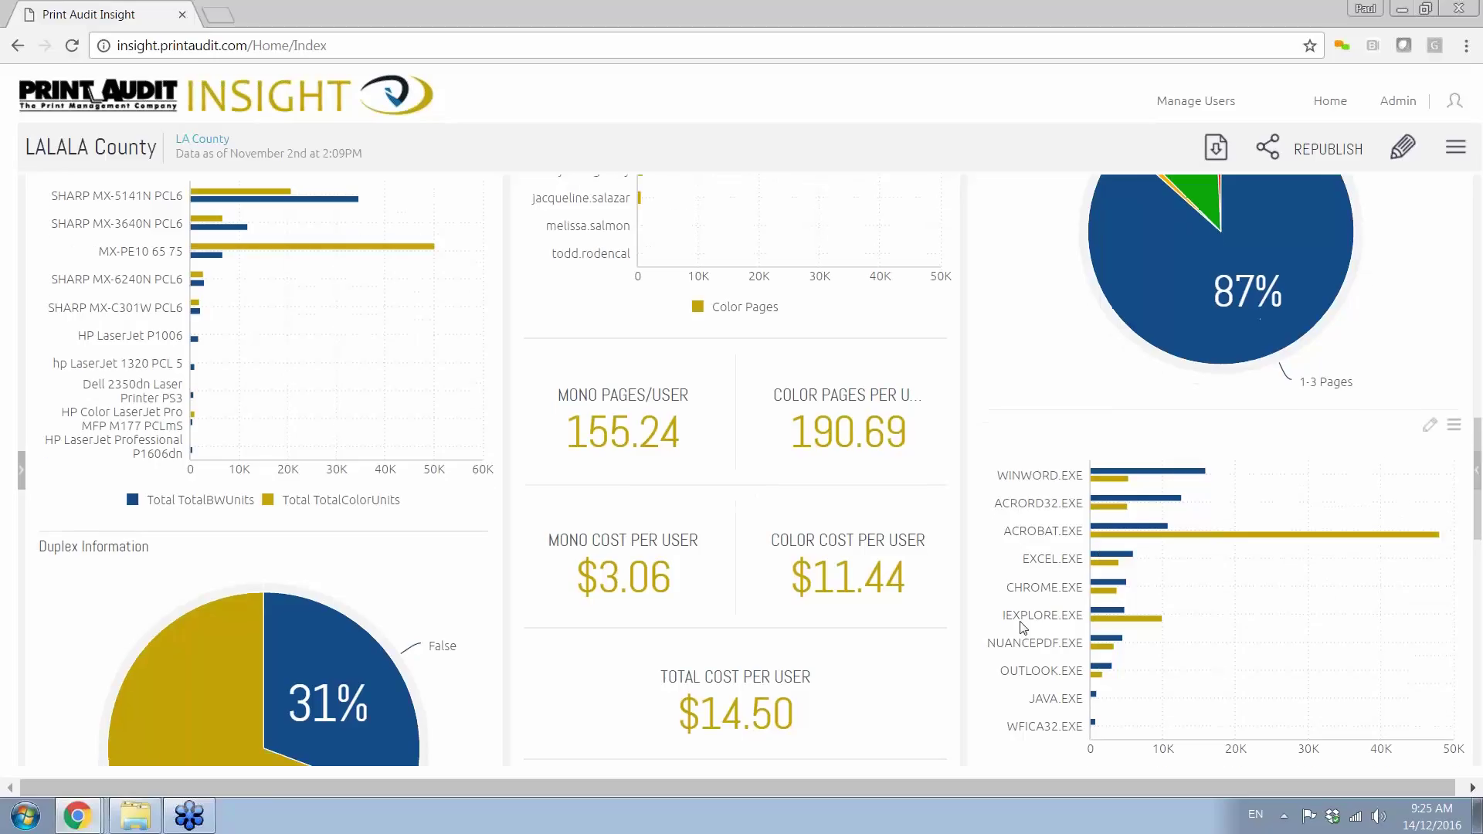
pyautogui.scroll(-5, 1024, 628)
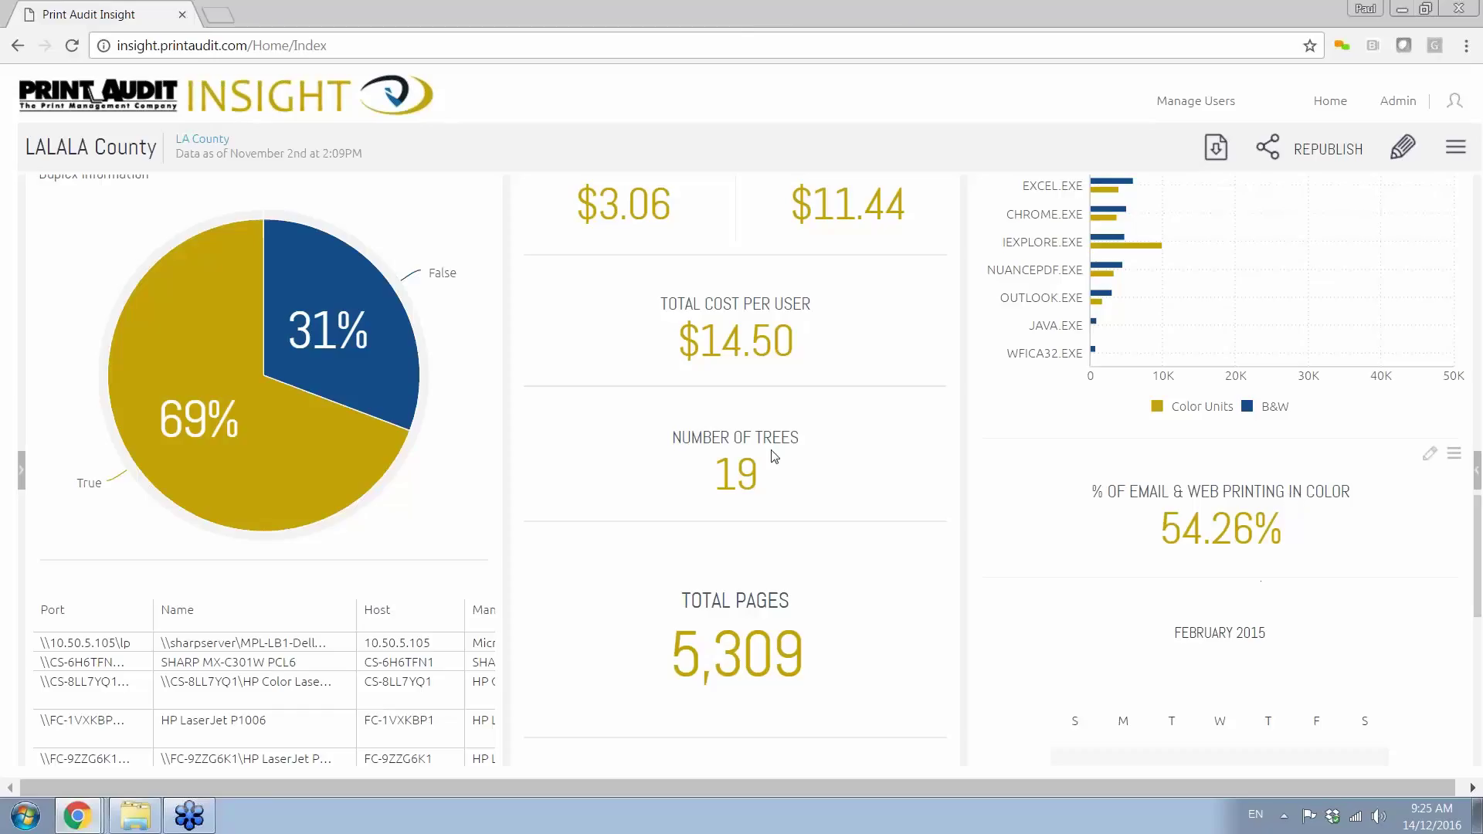
pyautogui.moveTo(355, 480)
pyautogui.moveTo(306, 483)
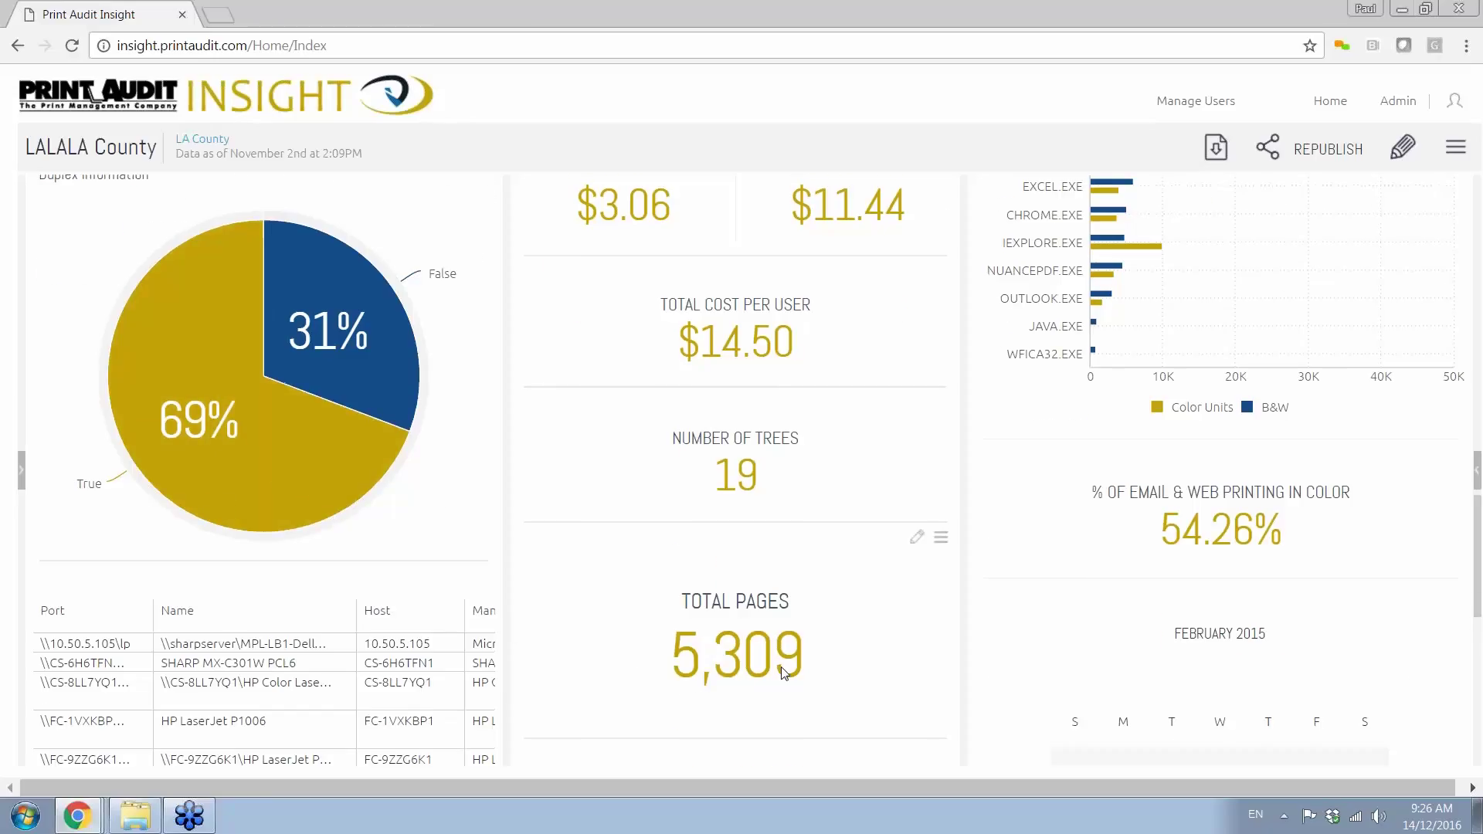
pyautogui.scroll(4, 781, 666)
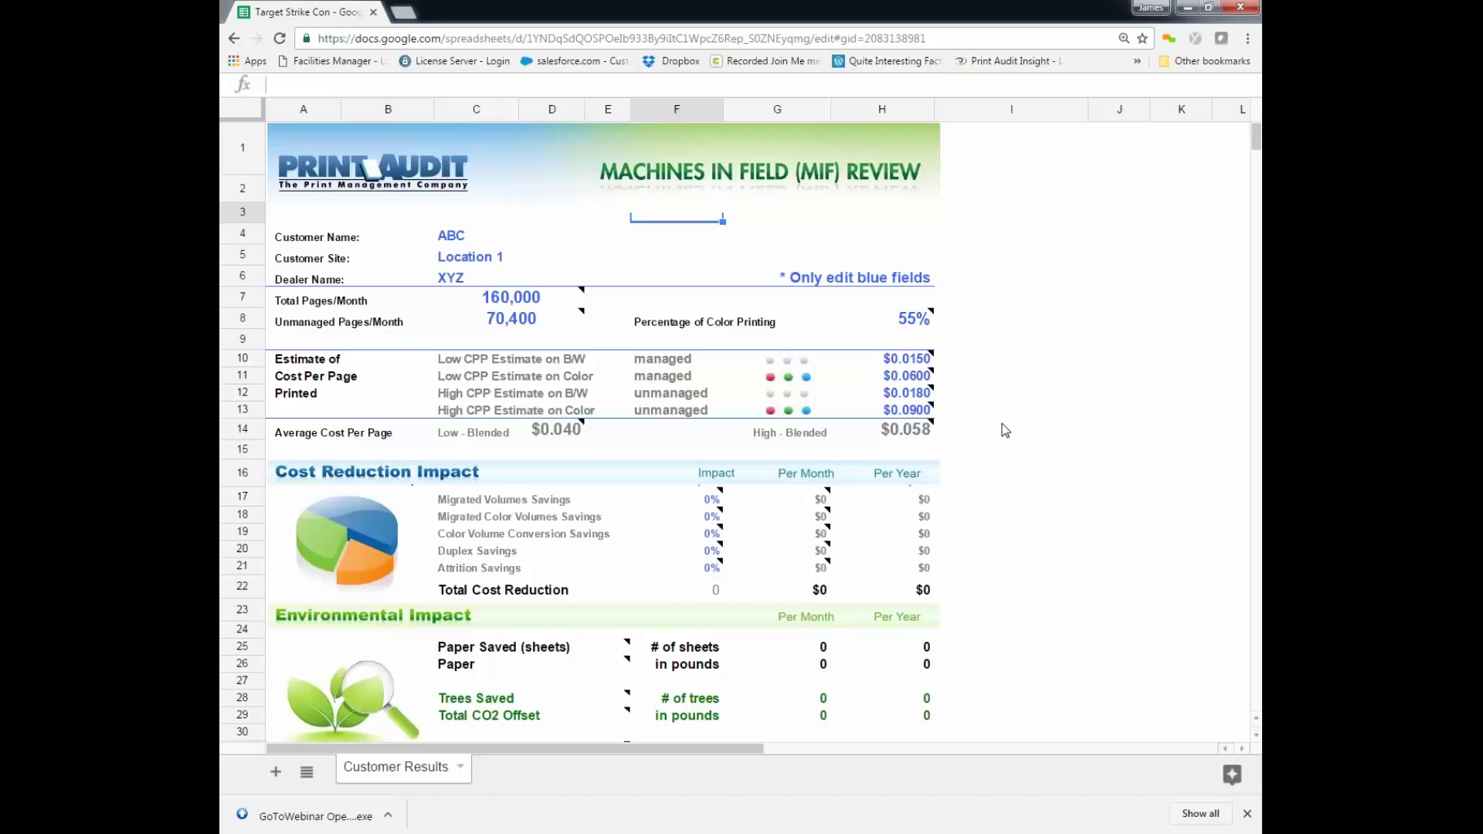
pyautogui.moveTo(932, 414)
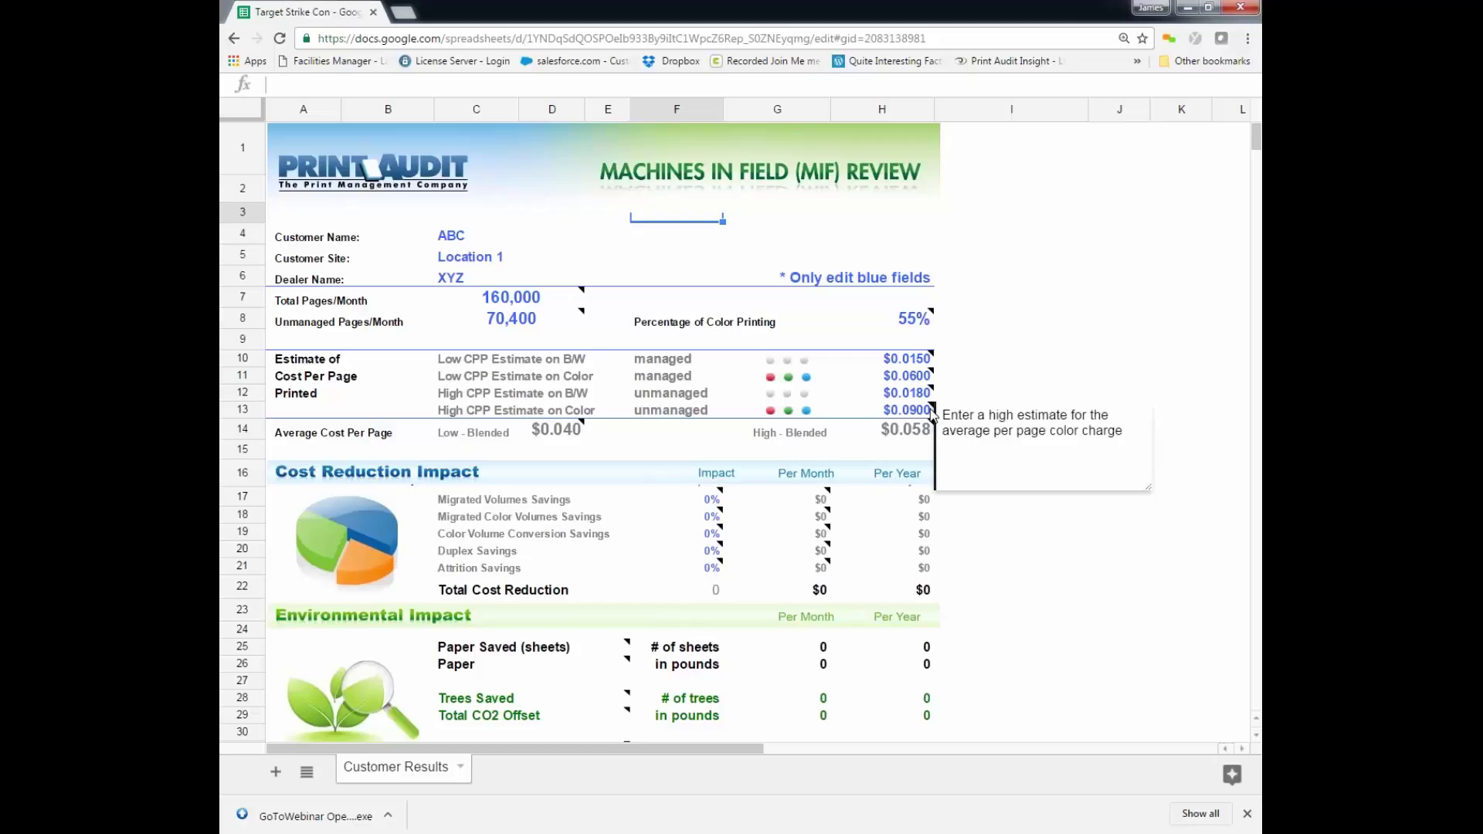
pyautogui.moveTo(491, 328)
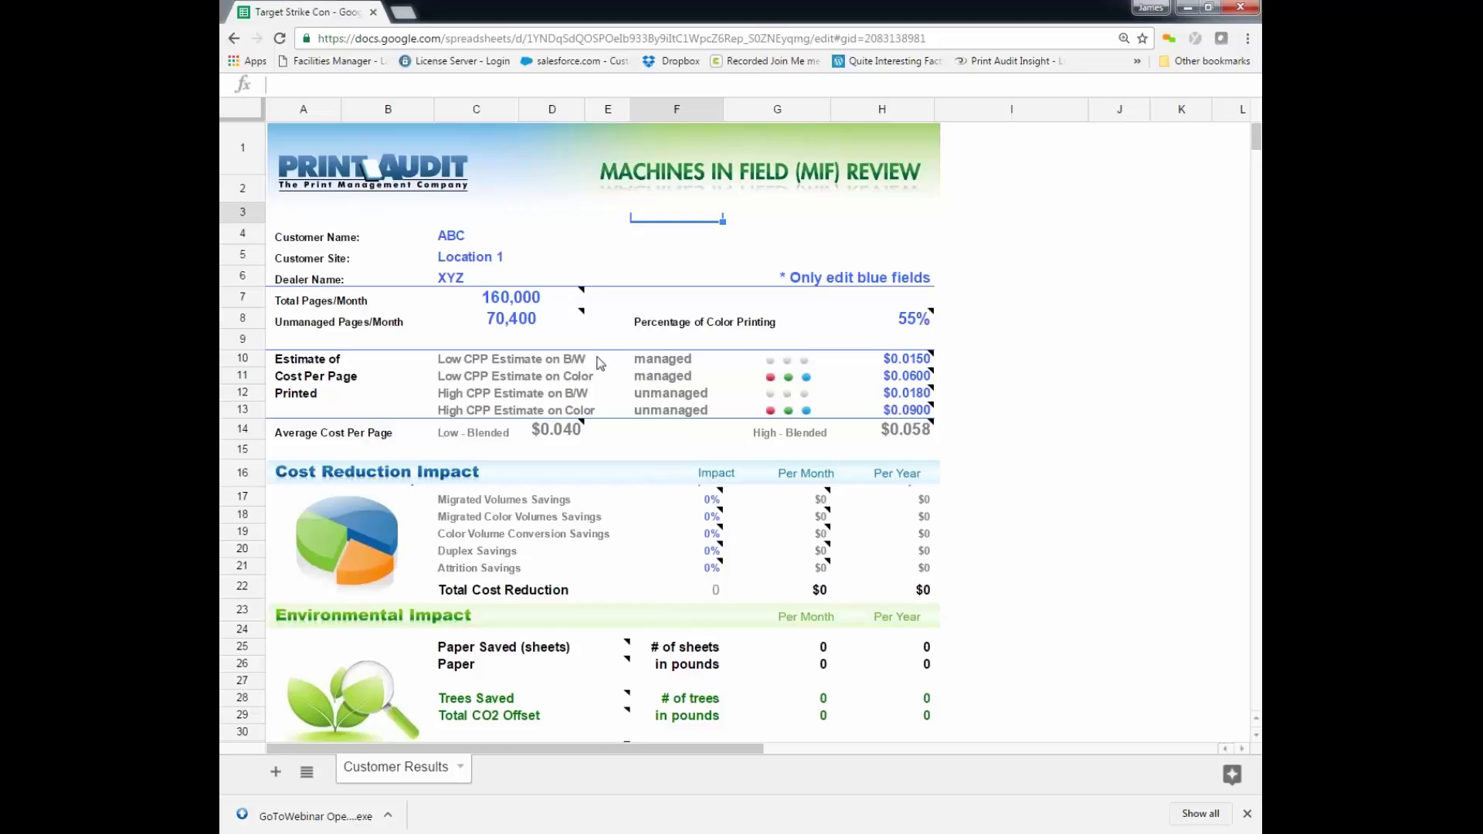
pyautogui.moveTo(929, 366)
pyautogui.moveTo(548, 442)
pyautogui.moveTo(666, 554)
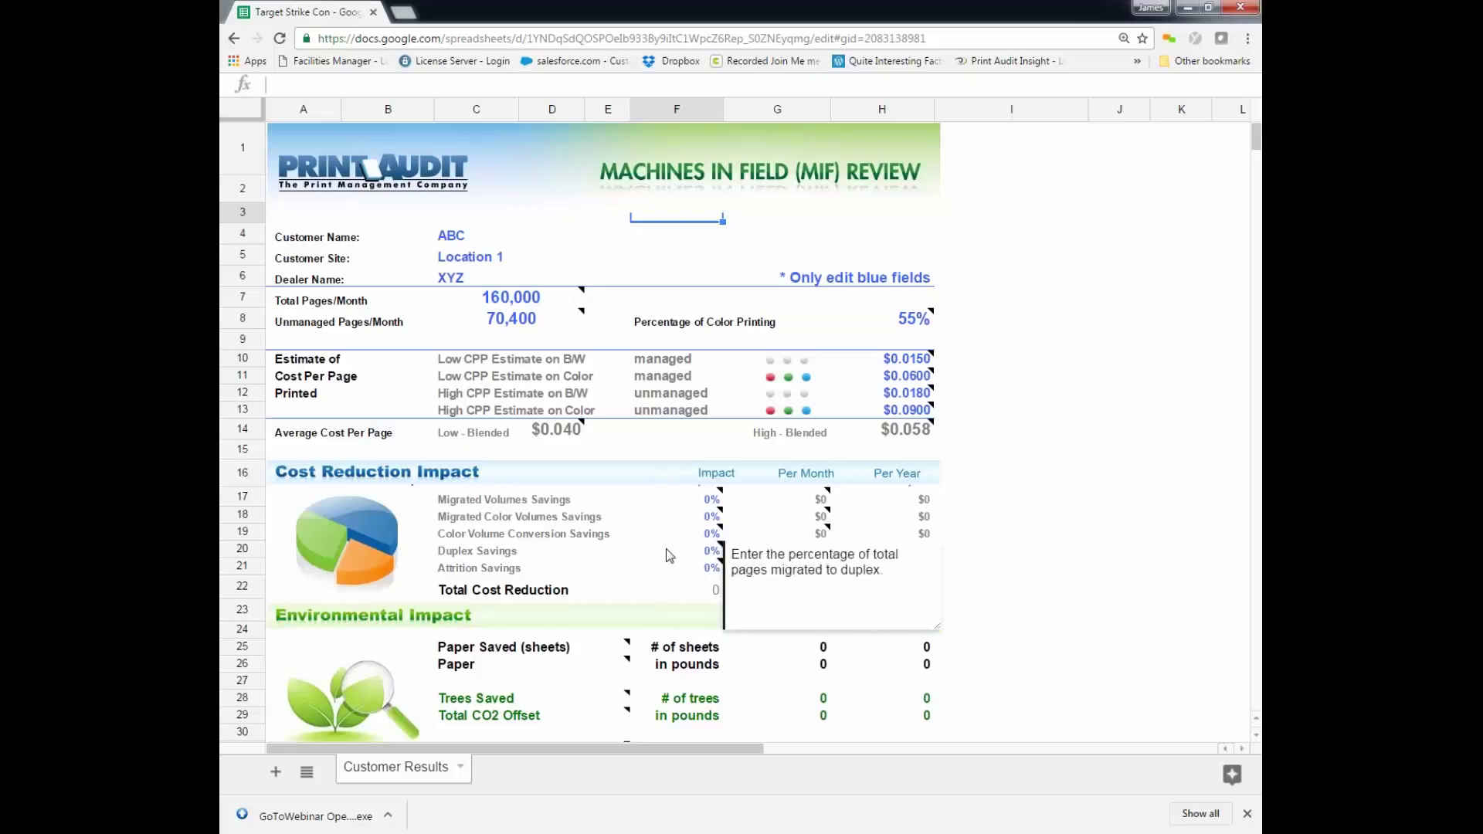
pyautogui.moveTo(688, 510)
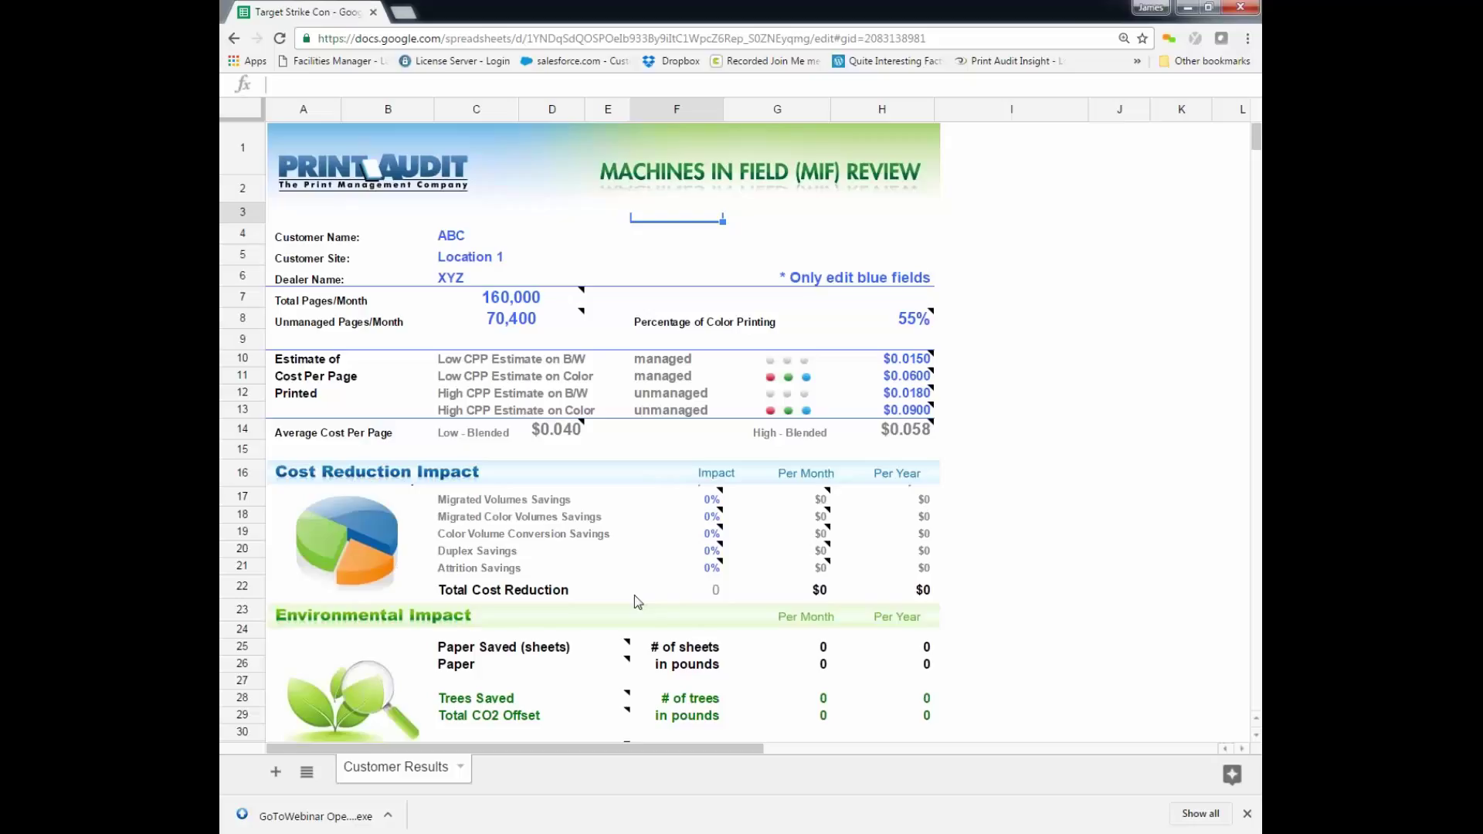
# Enter 46 in F17 for Migrated Volumes Savings, giving $578 monthly and $6,937 yearly
pyautogui.click(710, 506)
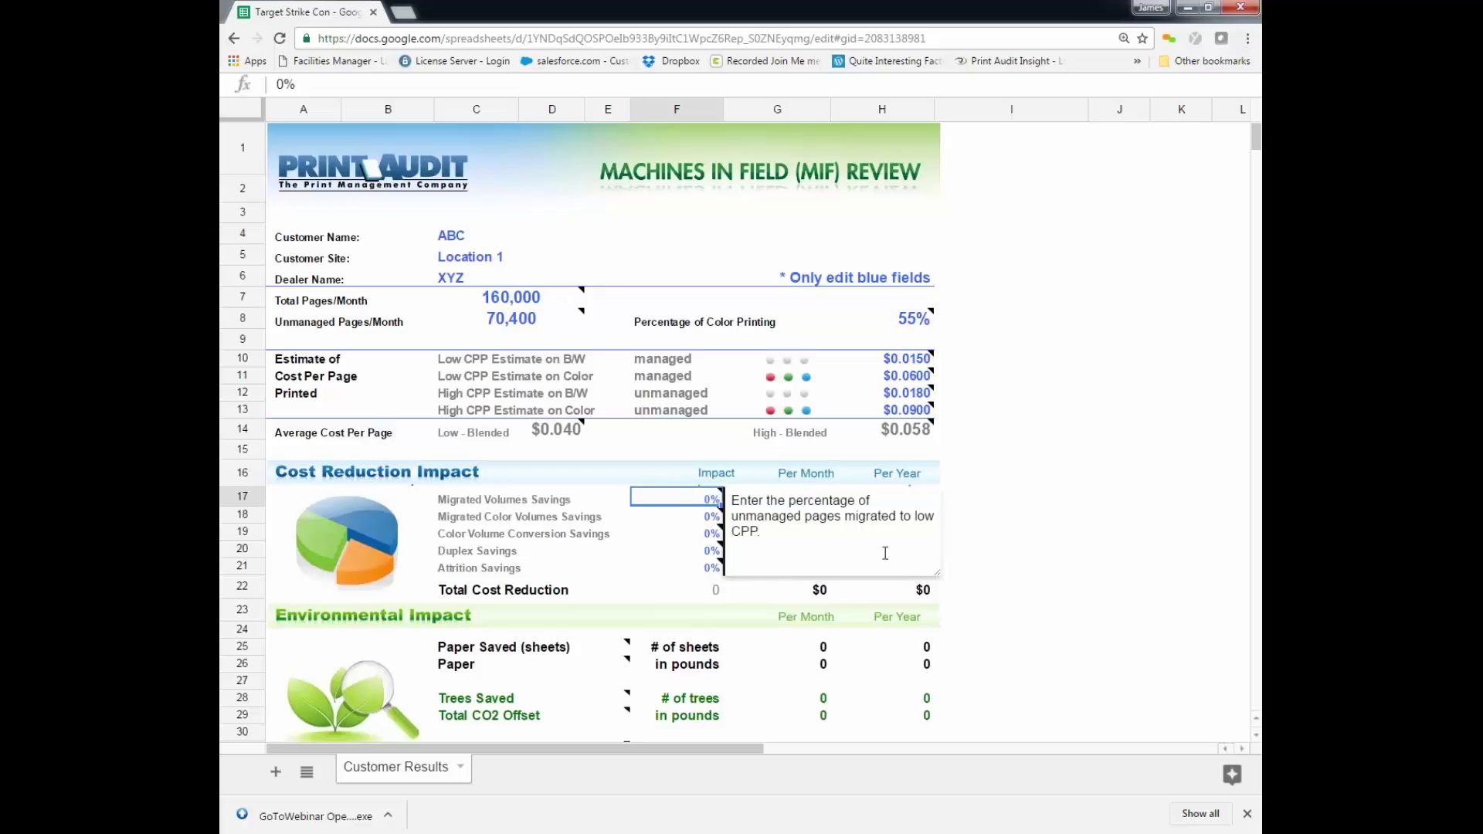
pyautogui.write('46')
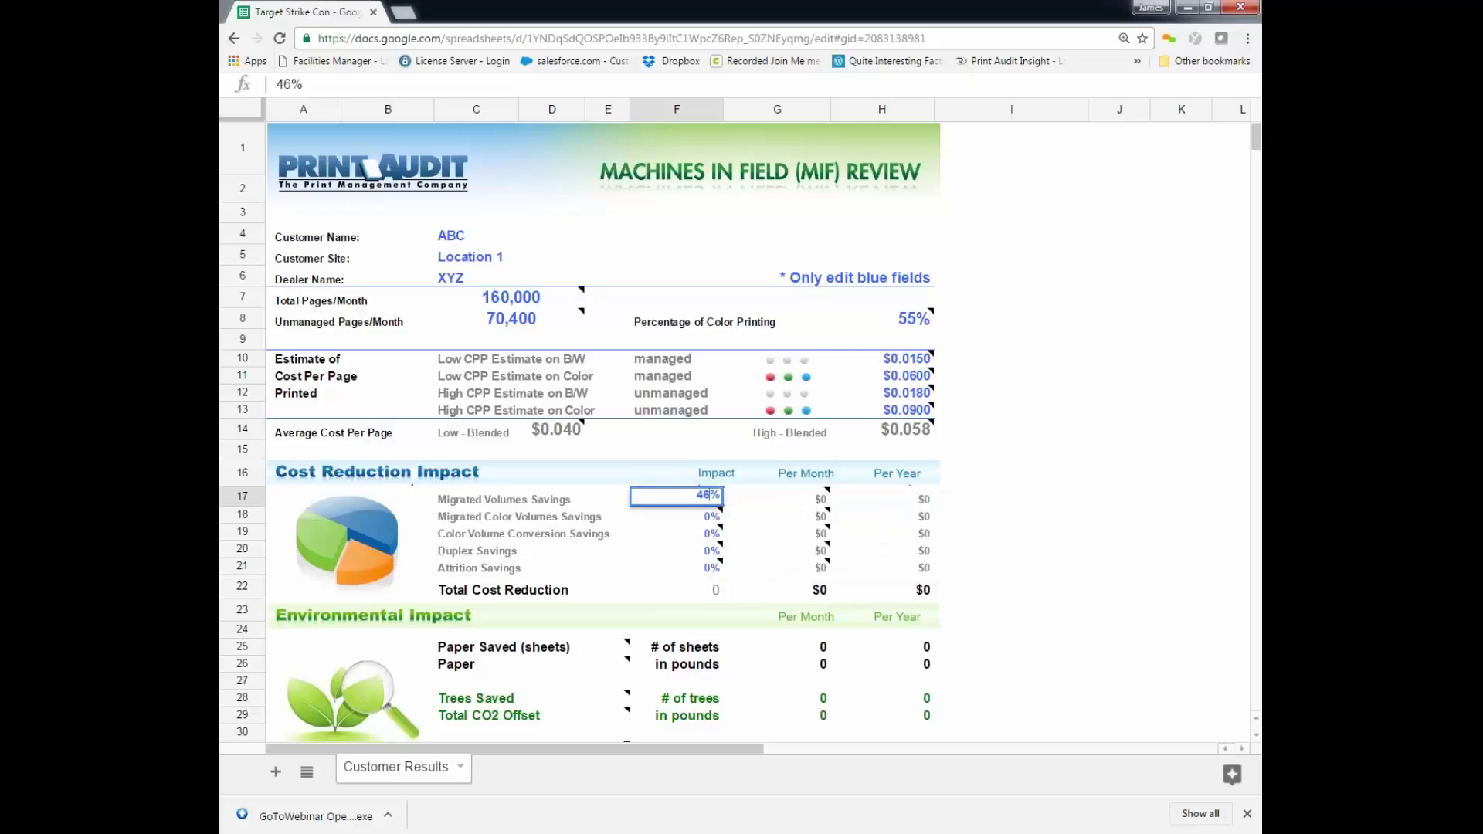
pyautogui.press('Tab')
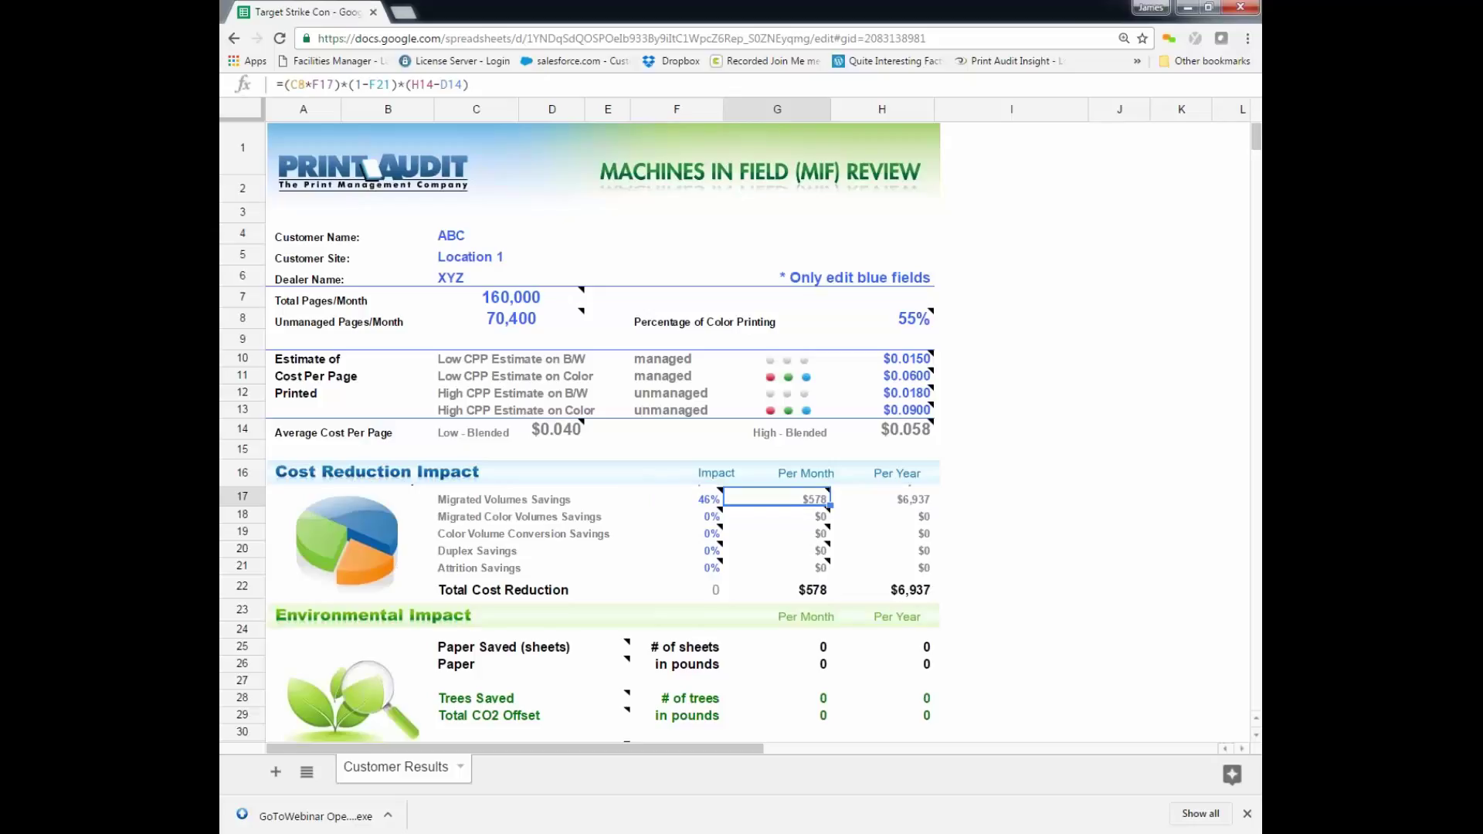
pyautogui.moveTo(830, 533)
# Enter 17% as the Color Volume Conversion impact in F19
pyautogui.press('Down')
pyautogui.press('Left')
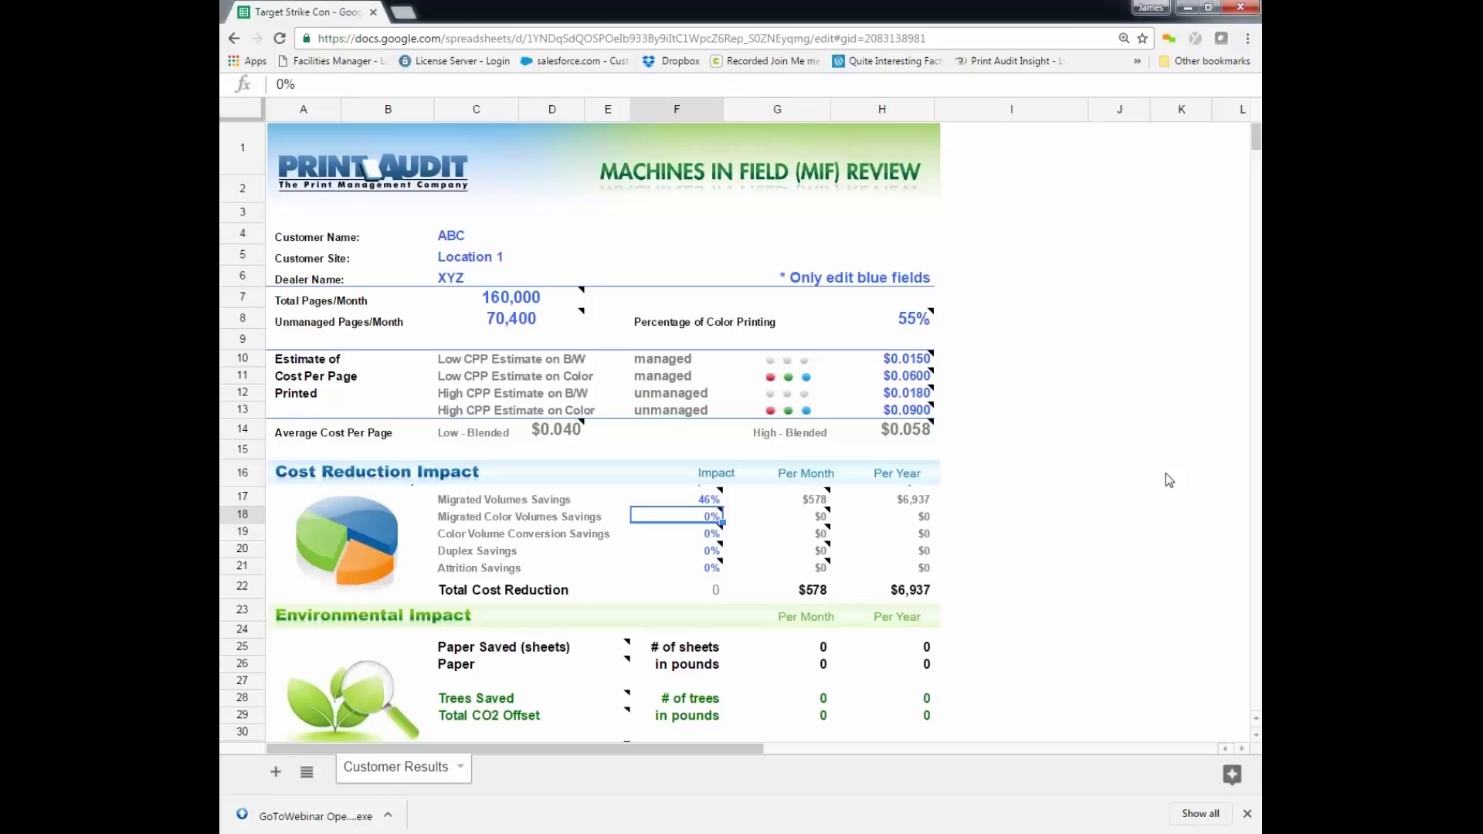
pyautogui.press('Down')
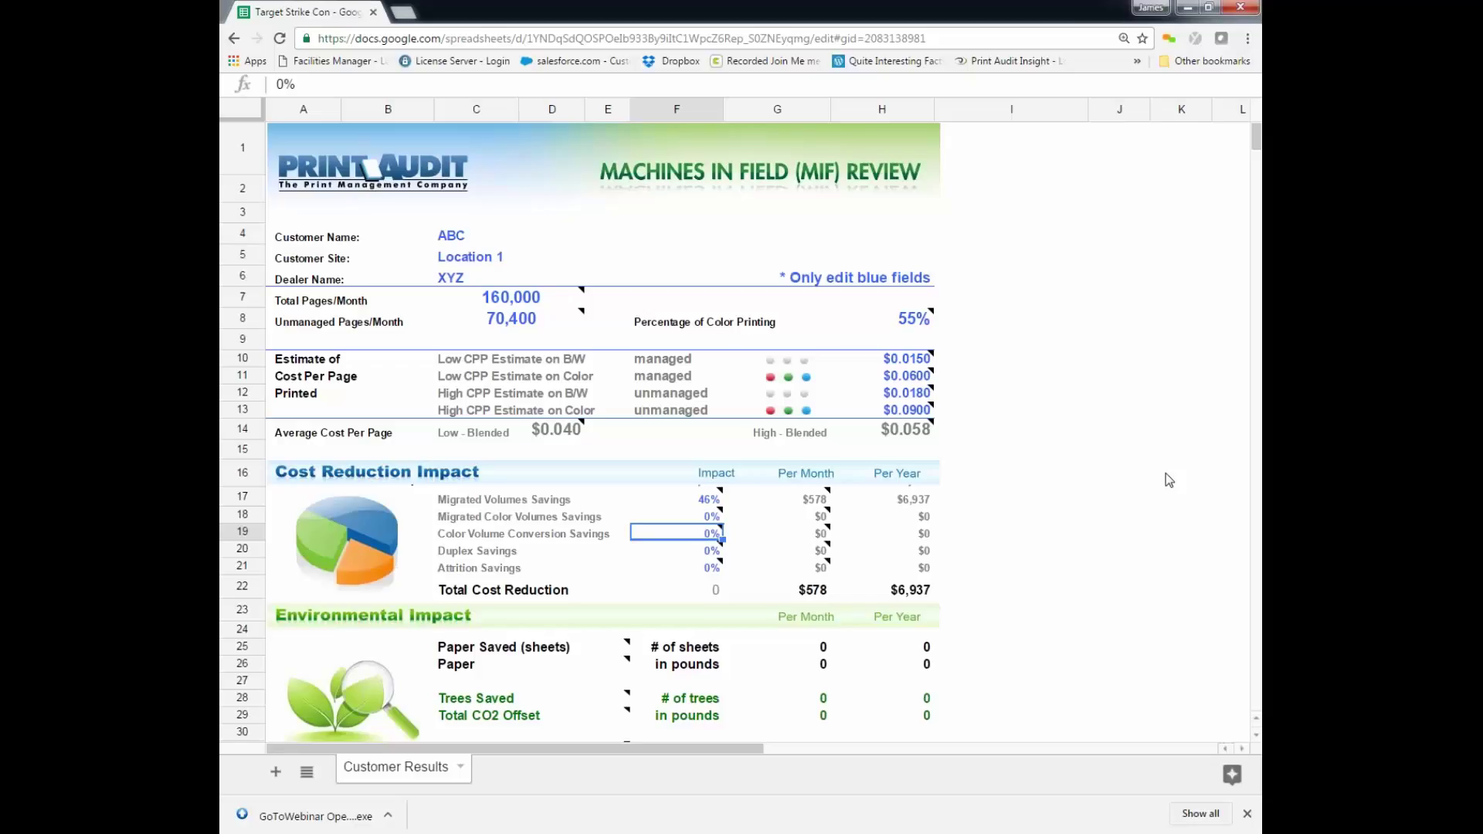
pyautogui.write('17')
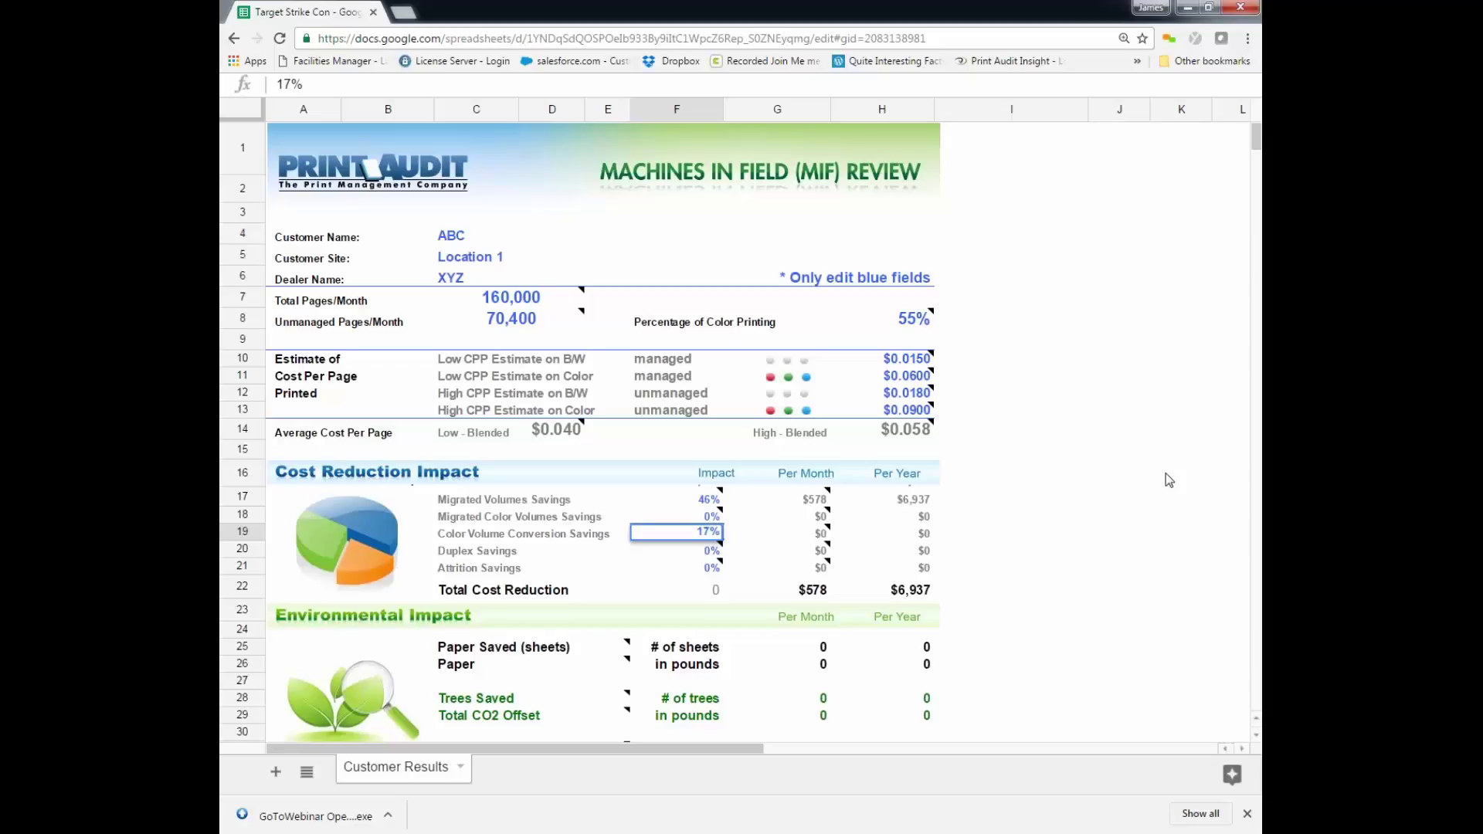
pyautogui.press('Tab')
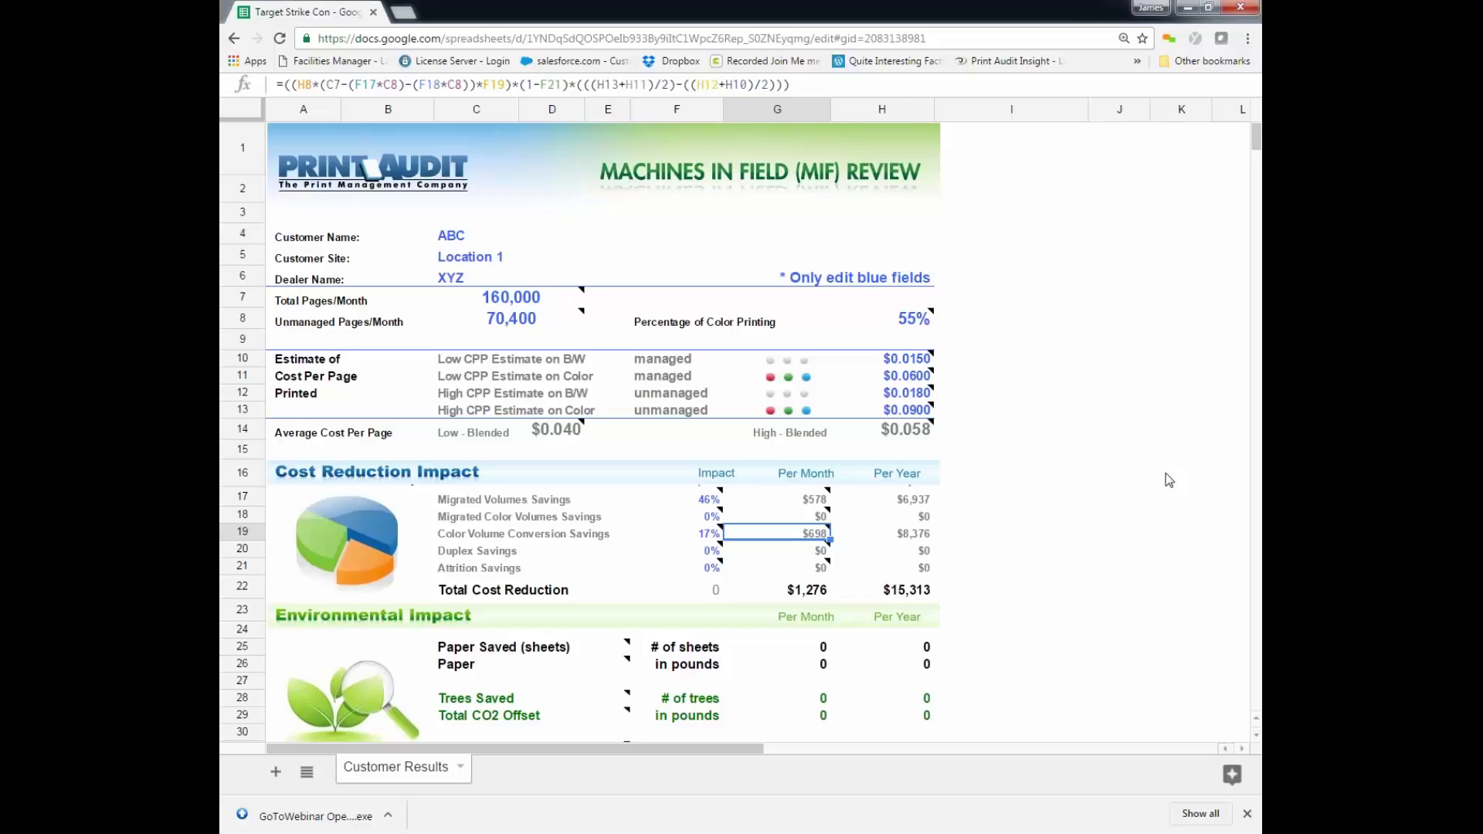
# Set the Duplex Savings impact in F20 to 8% and check the Attrition Savings row
pyautogui.press('Down')
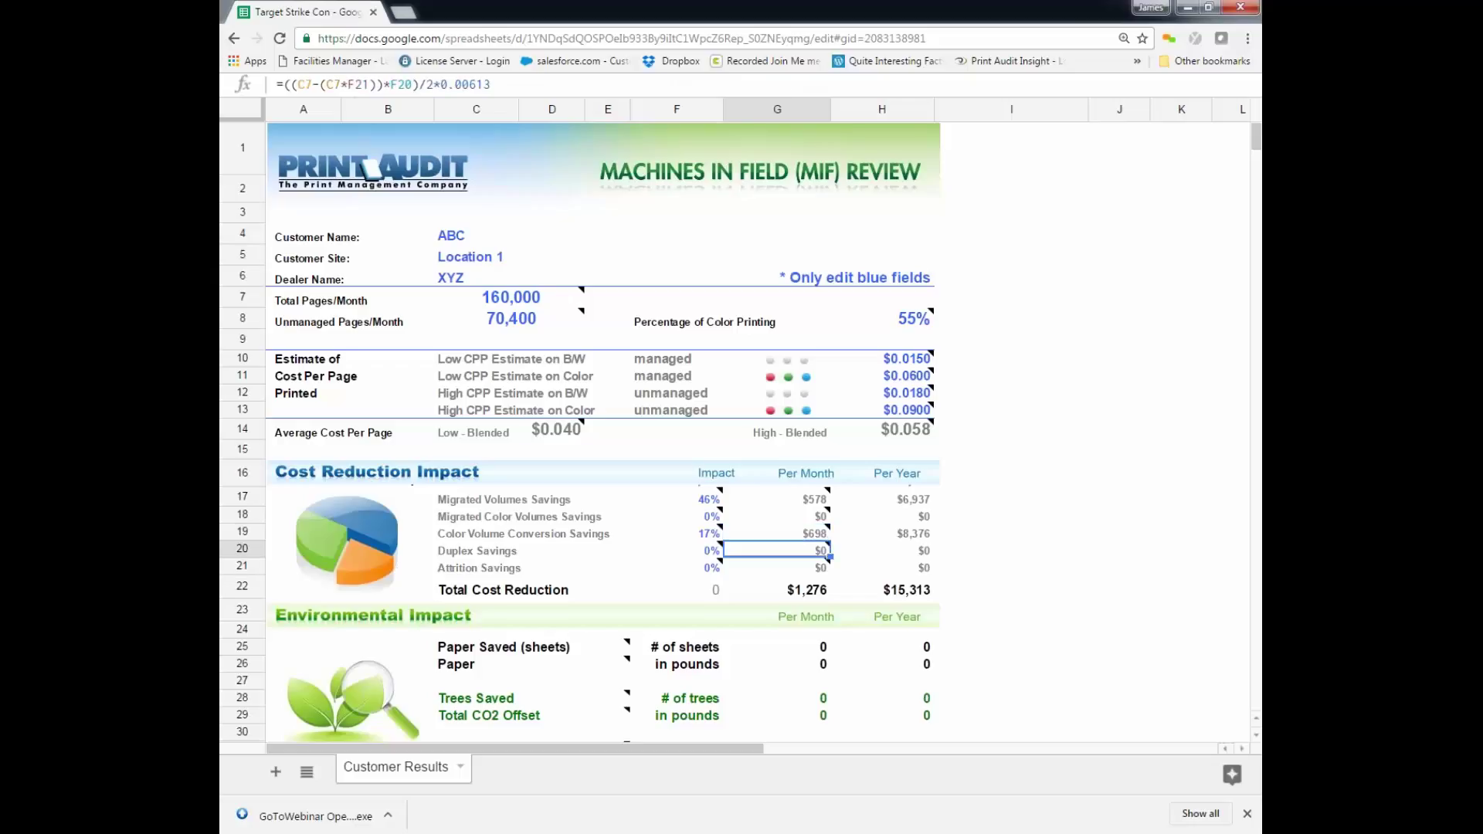
pyautogui.click(678, 550)
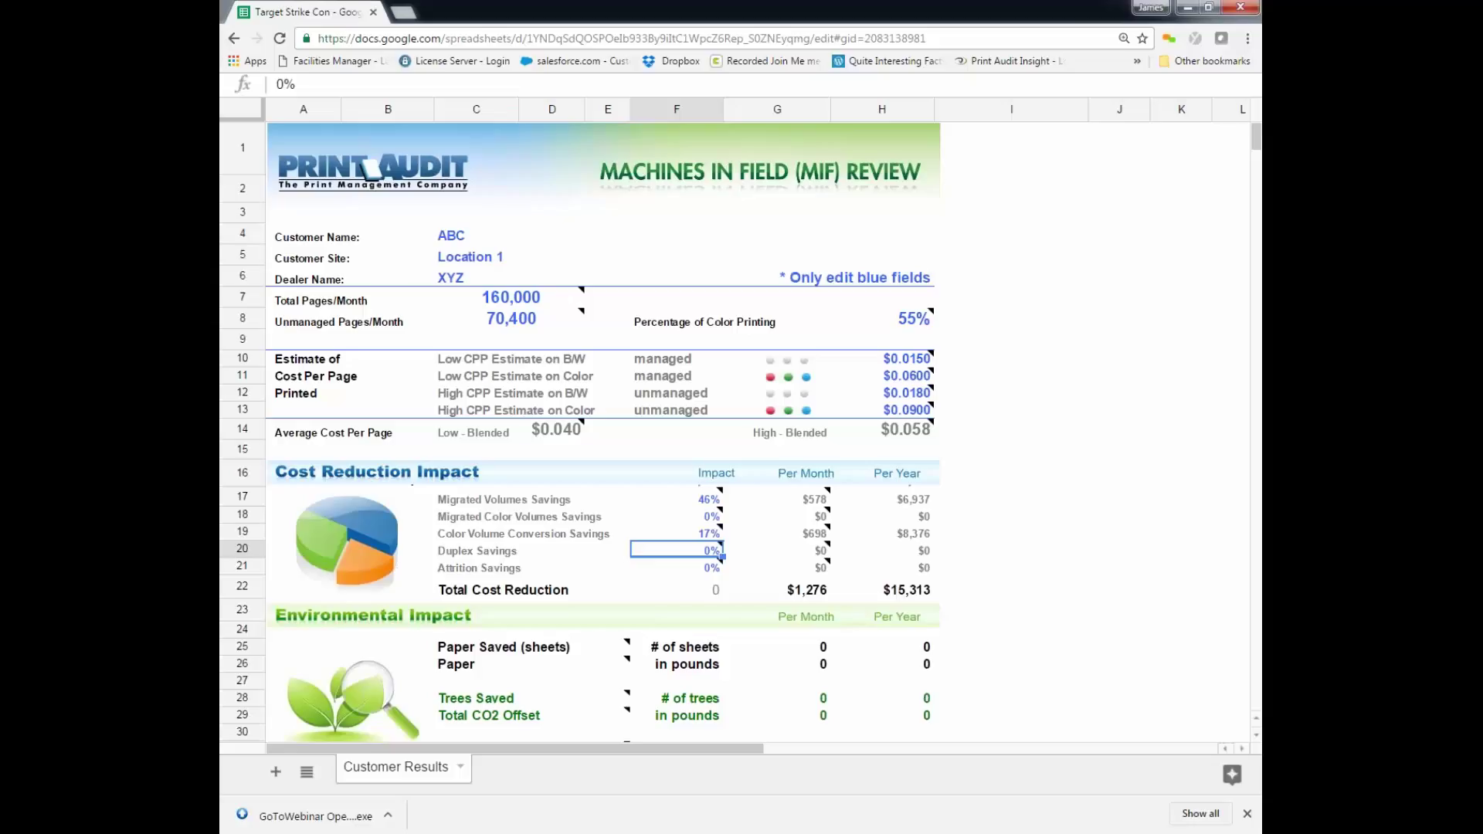
pyautogui.write('8')
pyautogui.press('Tab')
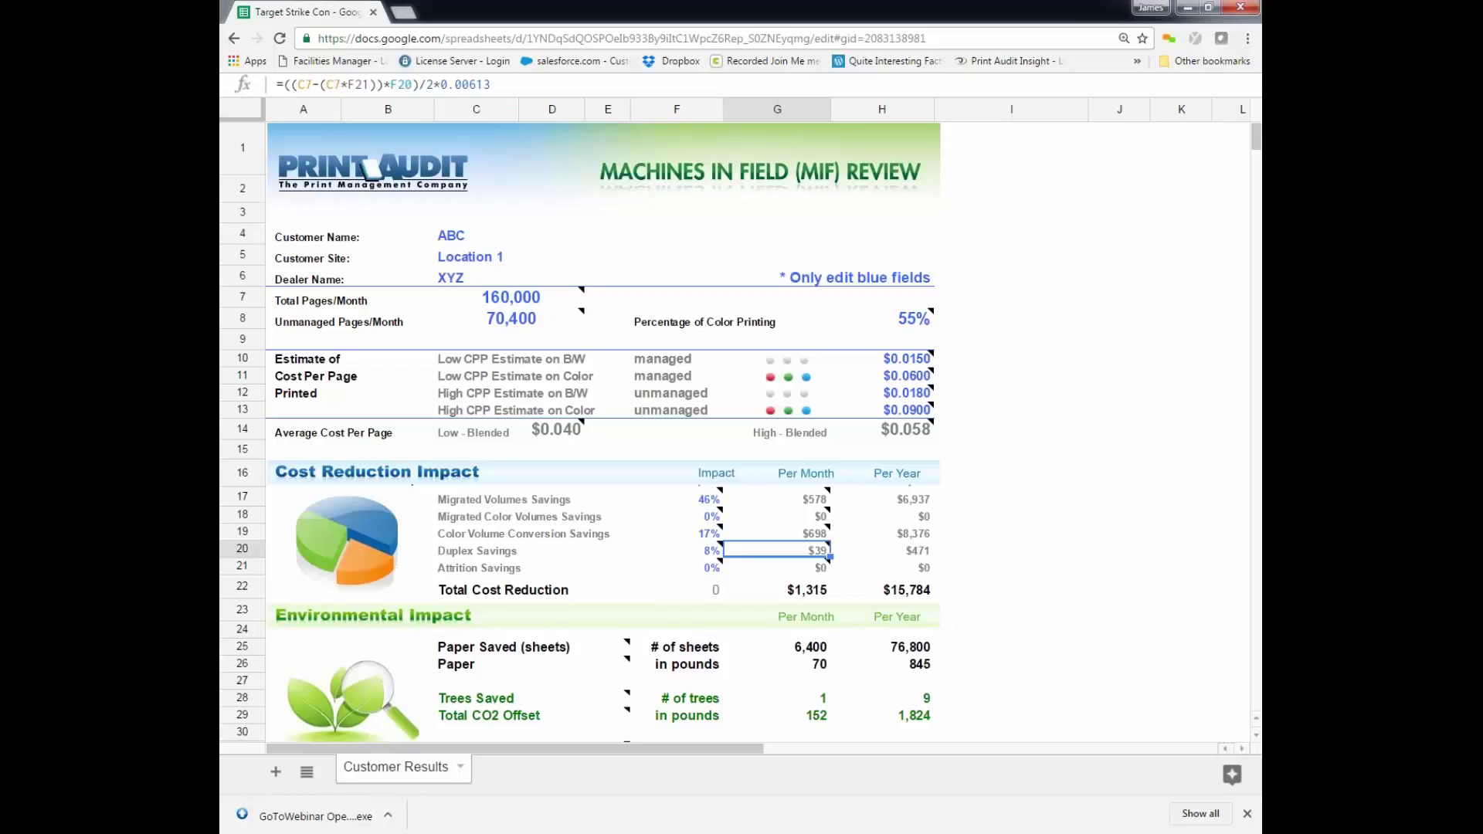
pyautogui.click(777, 568)
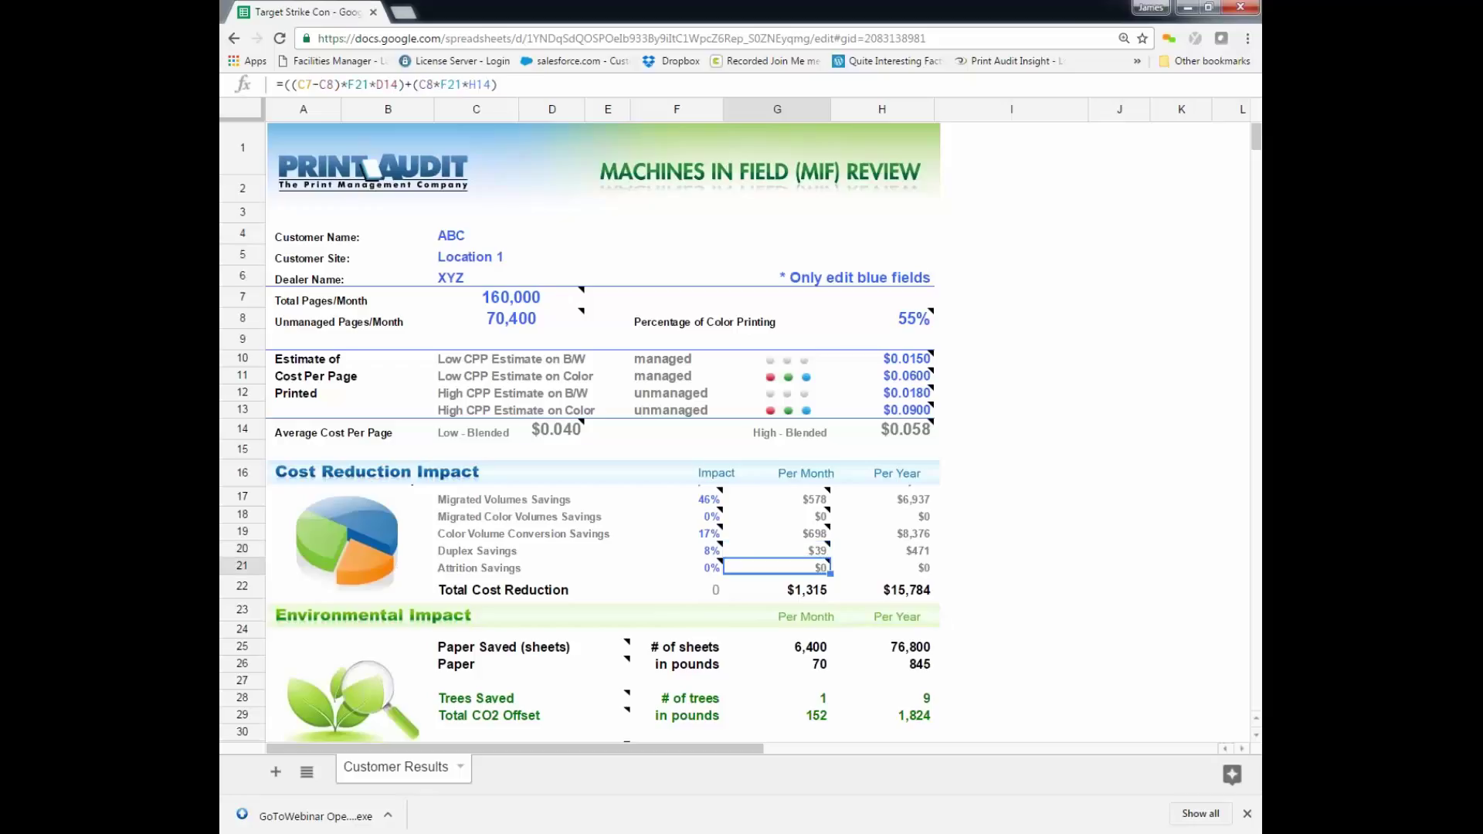
pyautogui.click(676, 567)
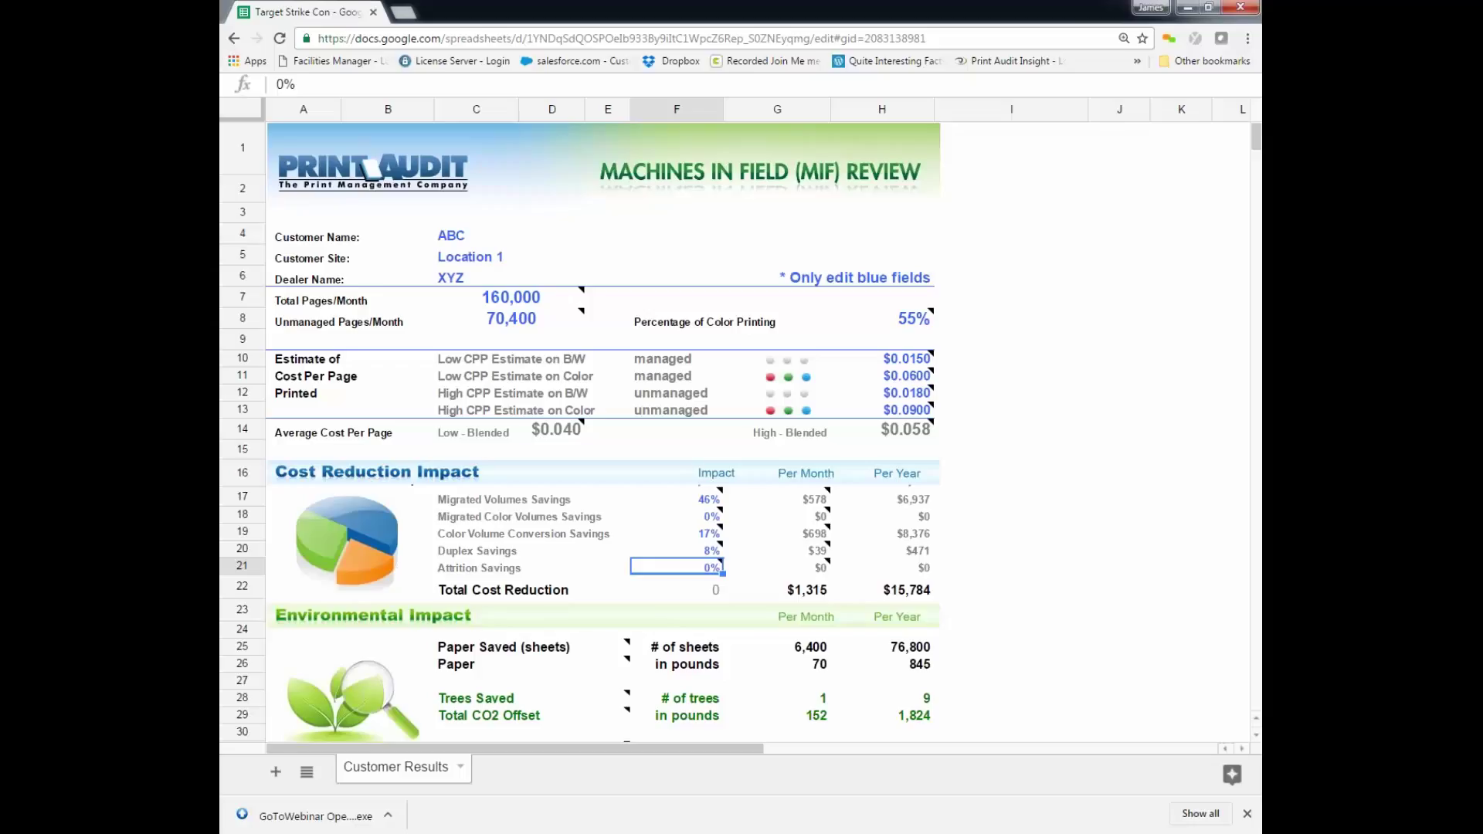
# Enter 5% in F21 for attrition, raising total cost reduction to $1,630 monthly, $19,565 yearly
pyautogui.write('5')
pyautogui.press('Tab')
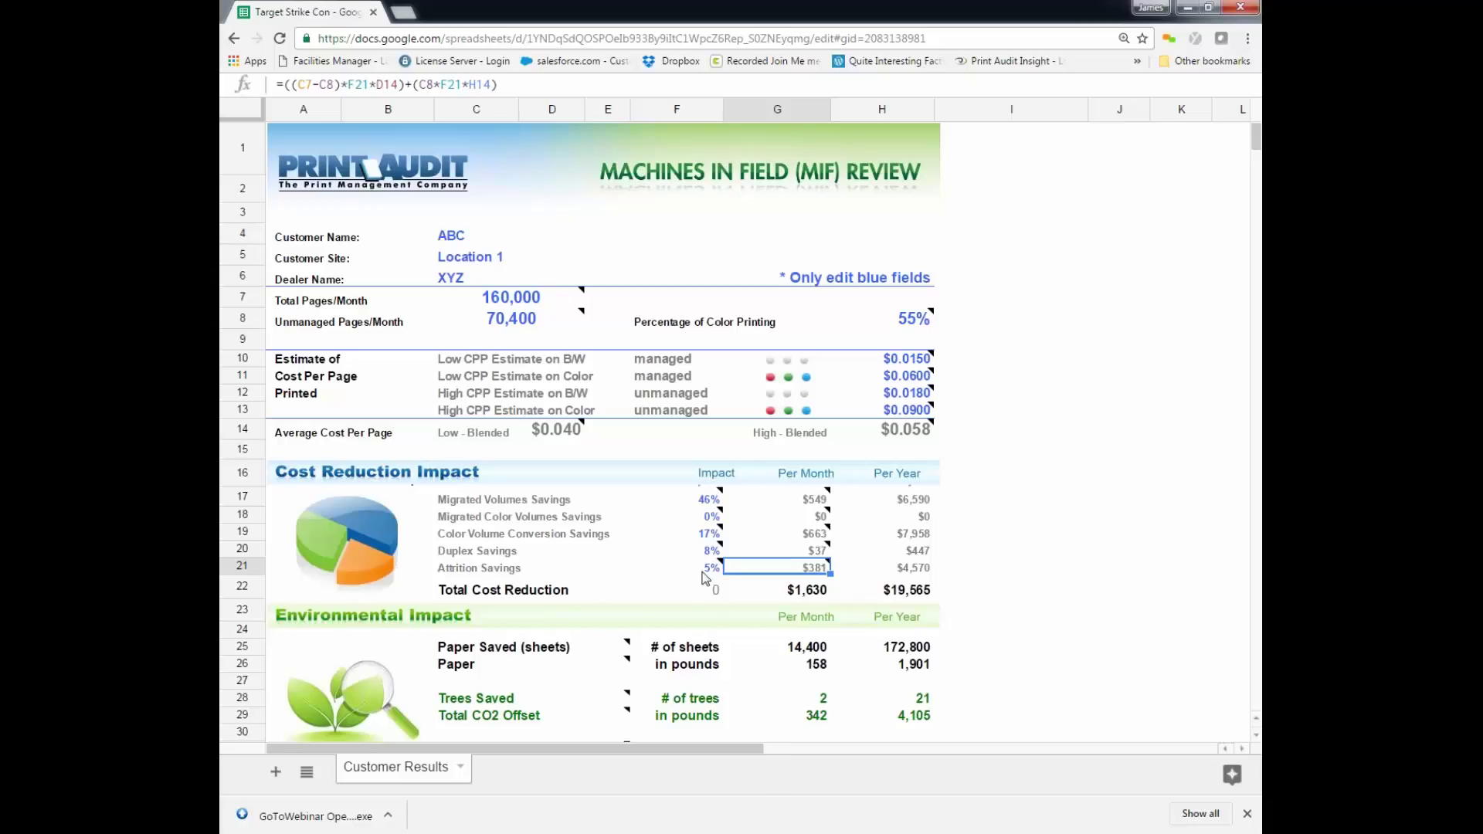
pyautogui.moveTo(714, 570)
# Scroll to the environmental rows and read the Paper Saved and Trees Saved notes
pyautogui.scroll(-2, 990, 682)
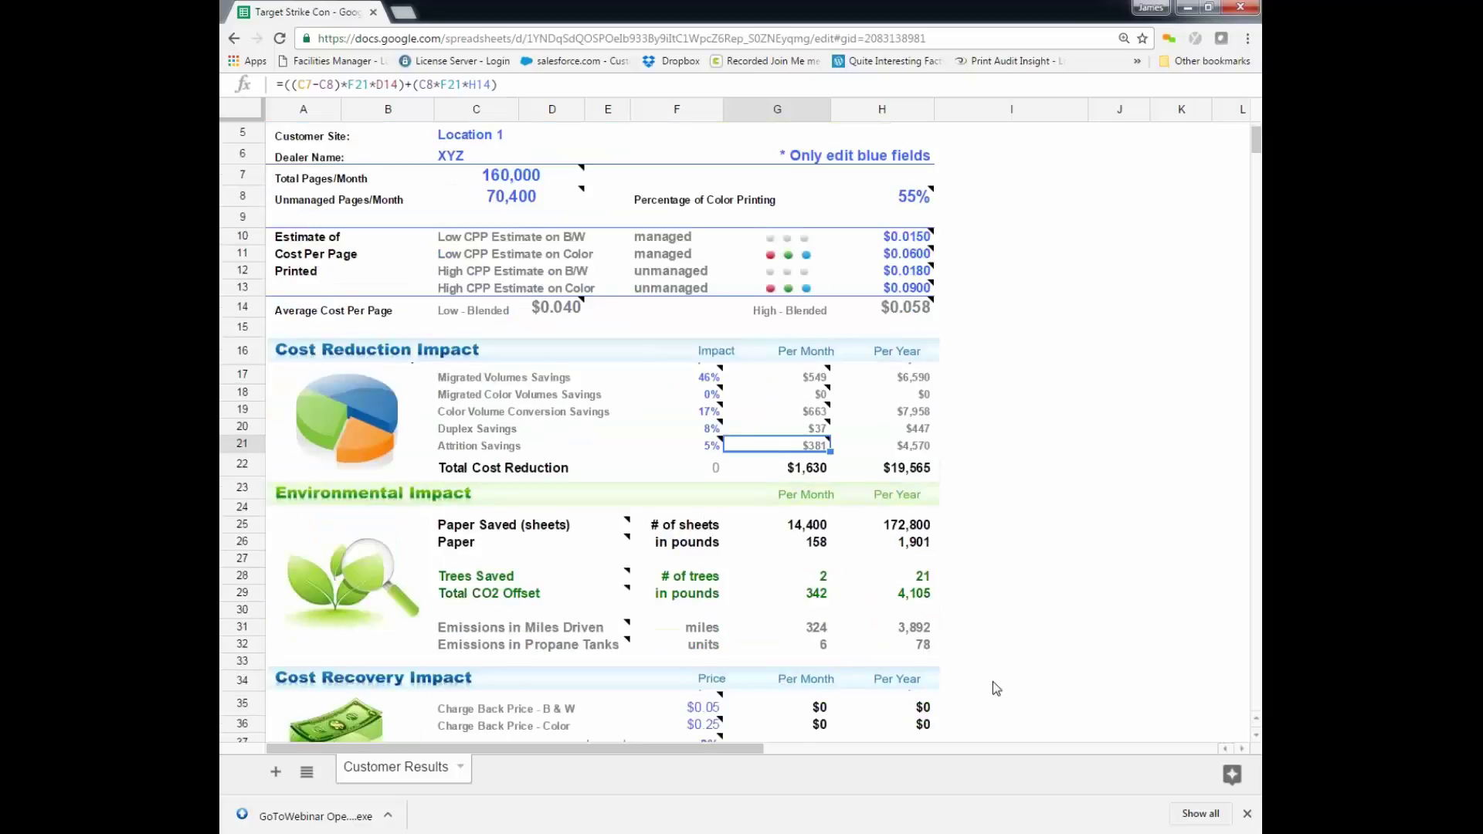
pyautogui.scroll(-1, 996, 681)
pyautogui.scroll(-1, 1007, 686)
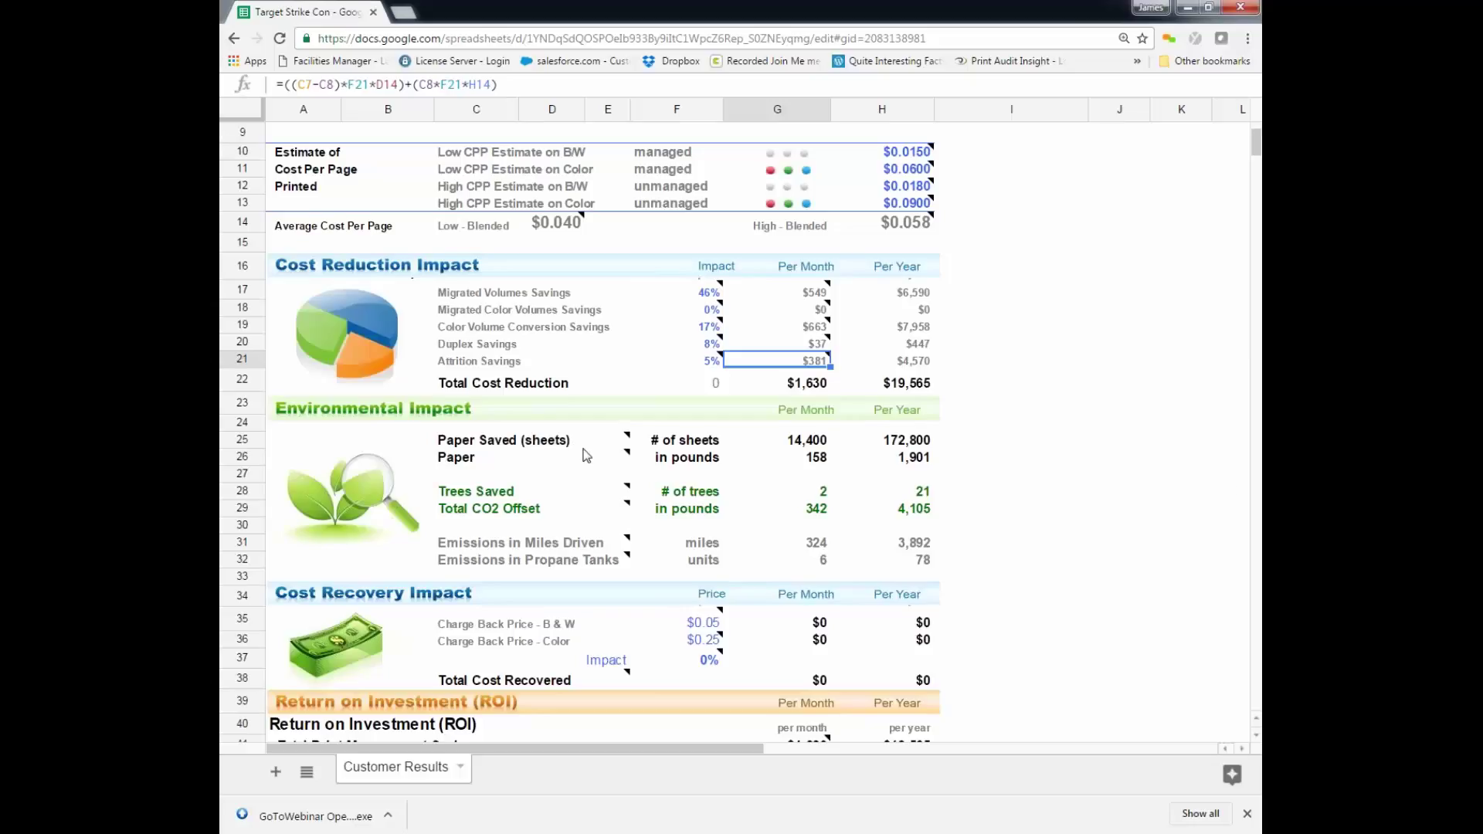
pyautogui.moveTo(593, 456)
pyautogui.moveTo(626, 492)
pyautogui.click(823, 493)
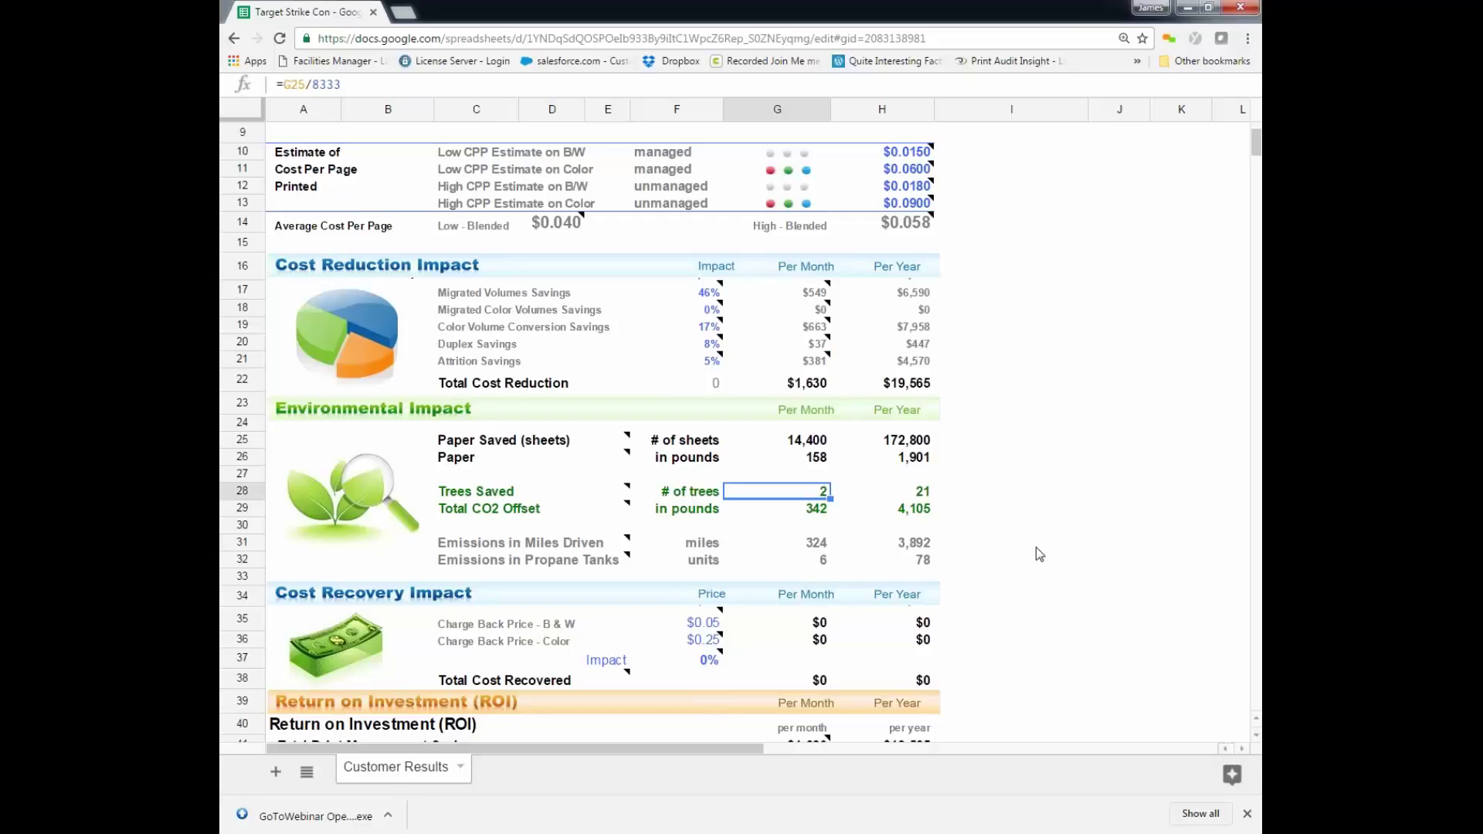
pyautogui.click(924, 492)
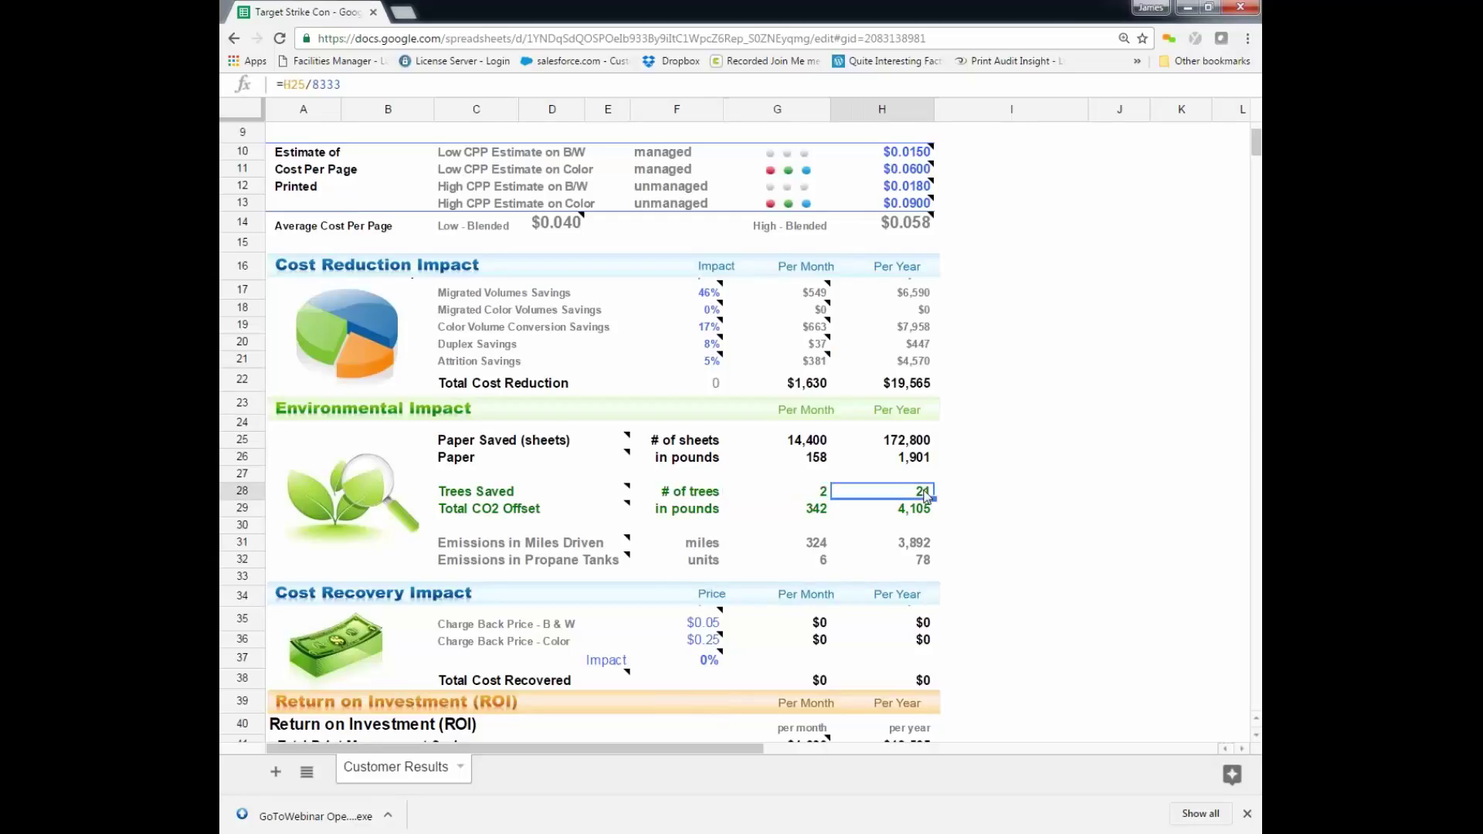
pyautogui.click(818, 510)
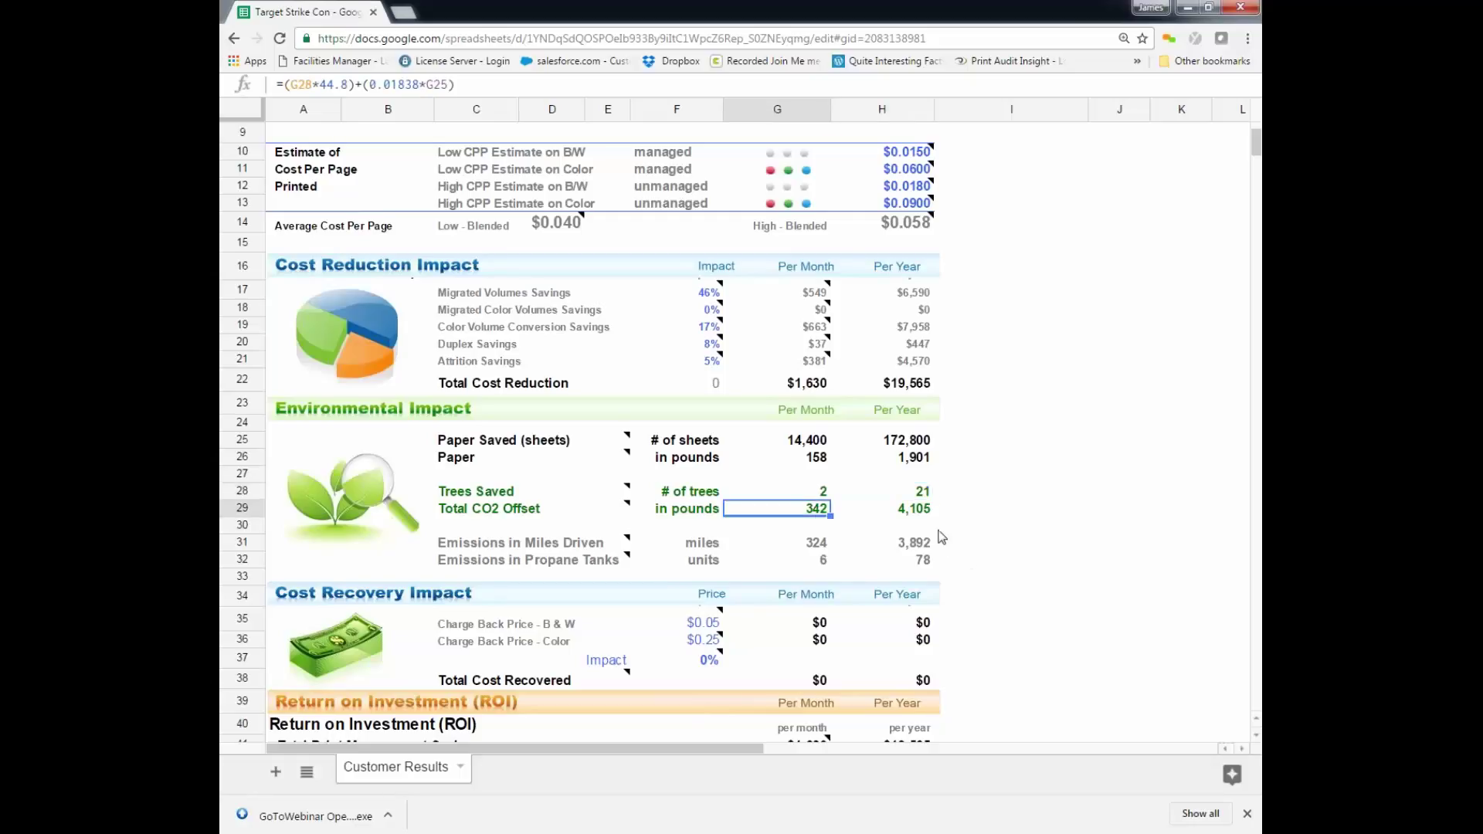
pyautogui.click(919, 515)
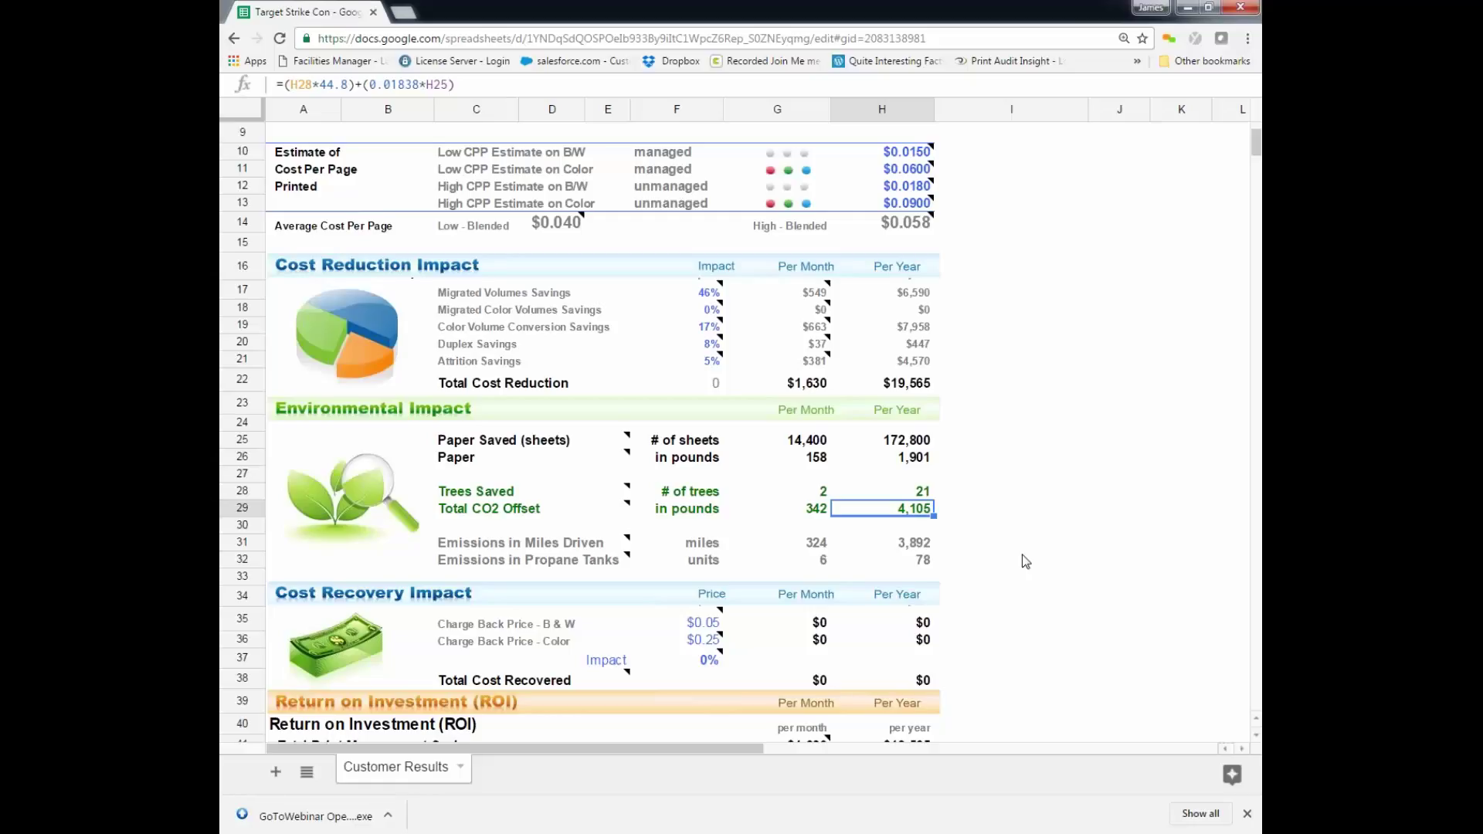
pyautogui.click(914, 544)
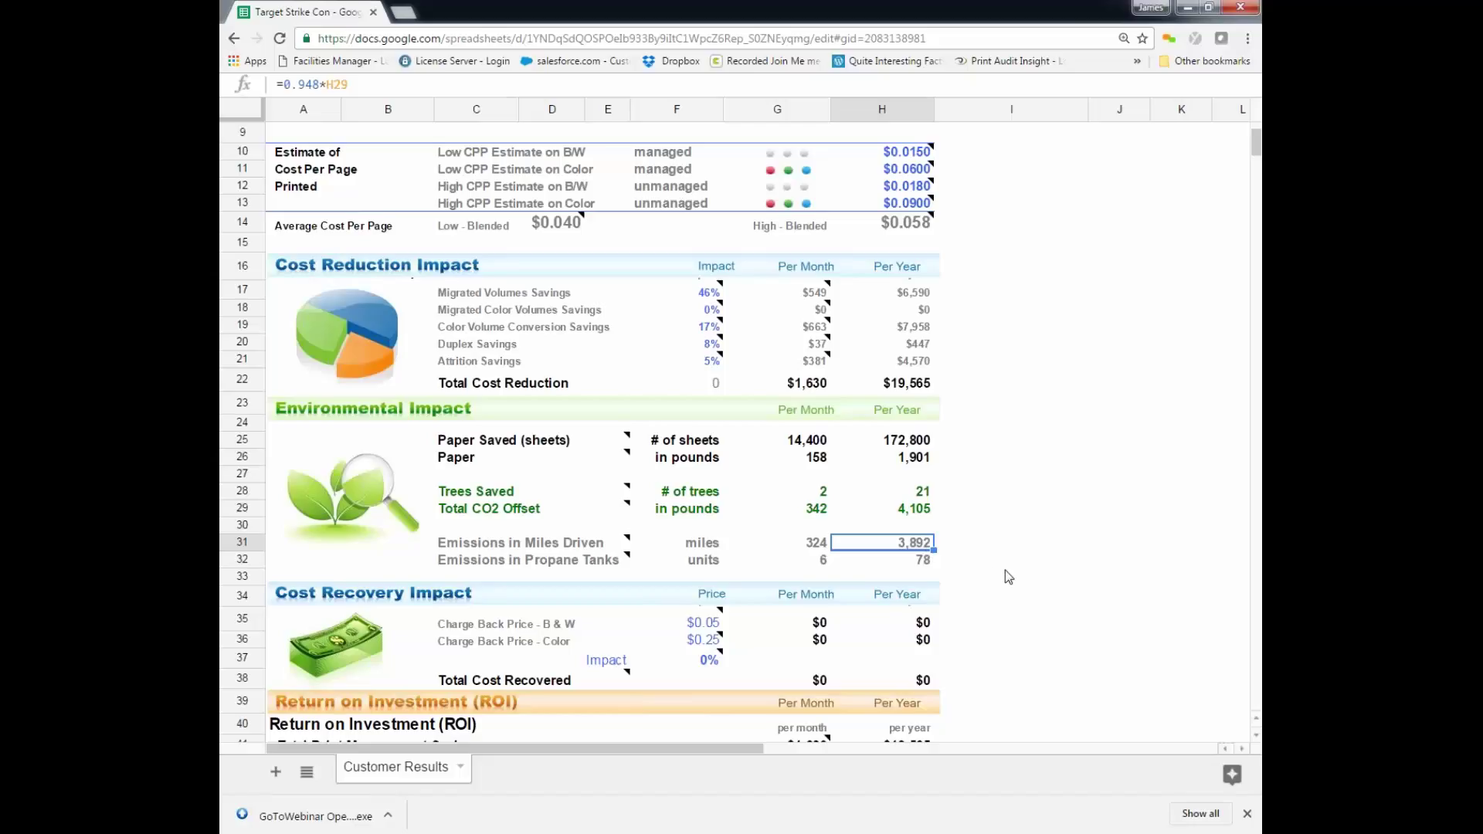
pyautogui.click(924, 565)
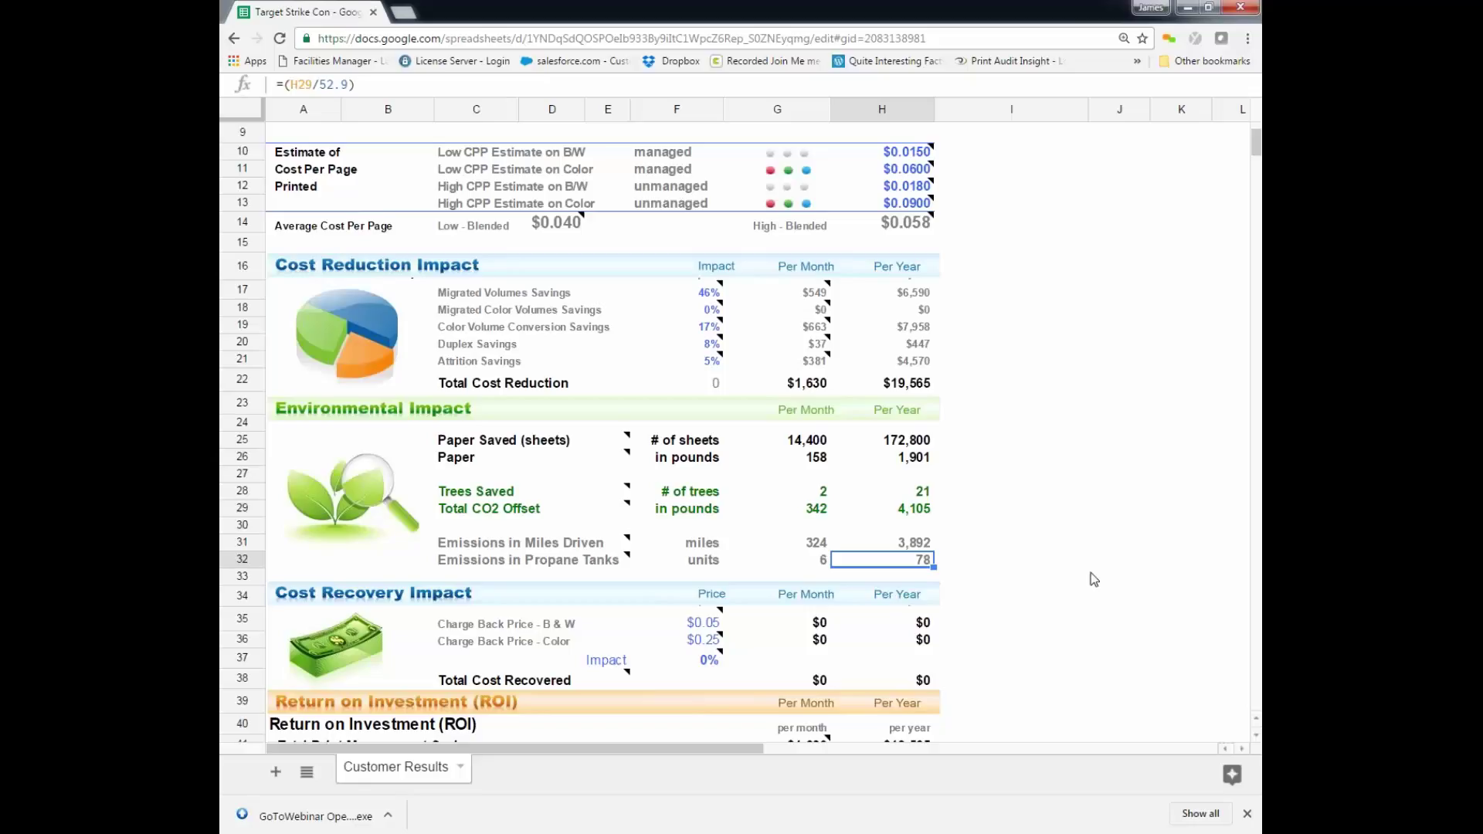
# Scroll the calculator down to the Return on Investment rows
pyautogui.scroll(-3, 1012, 541)
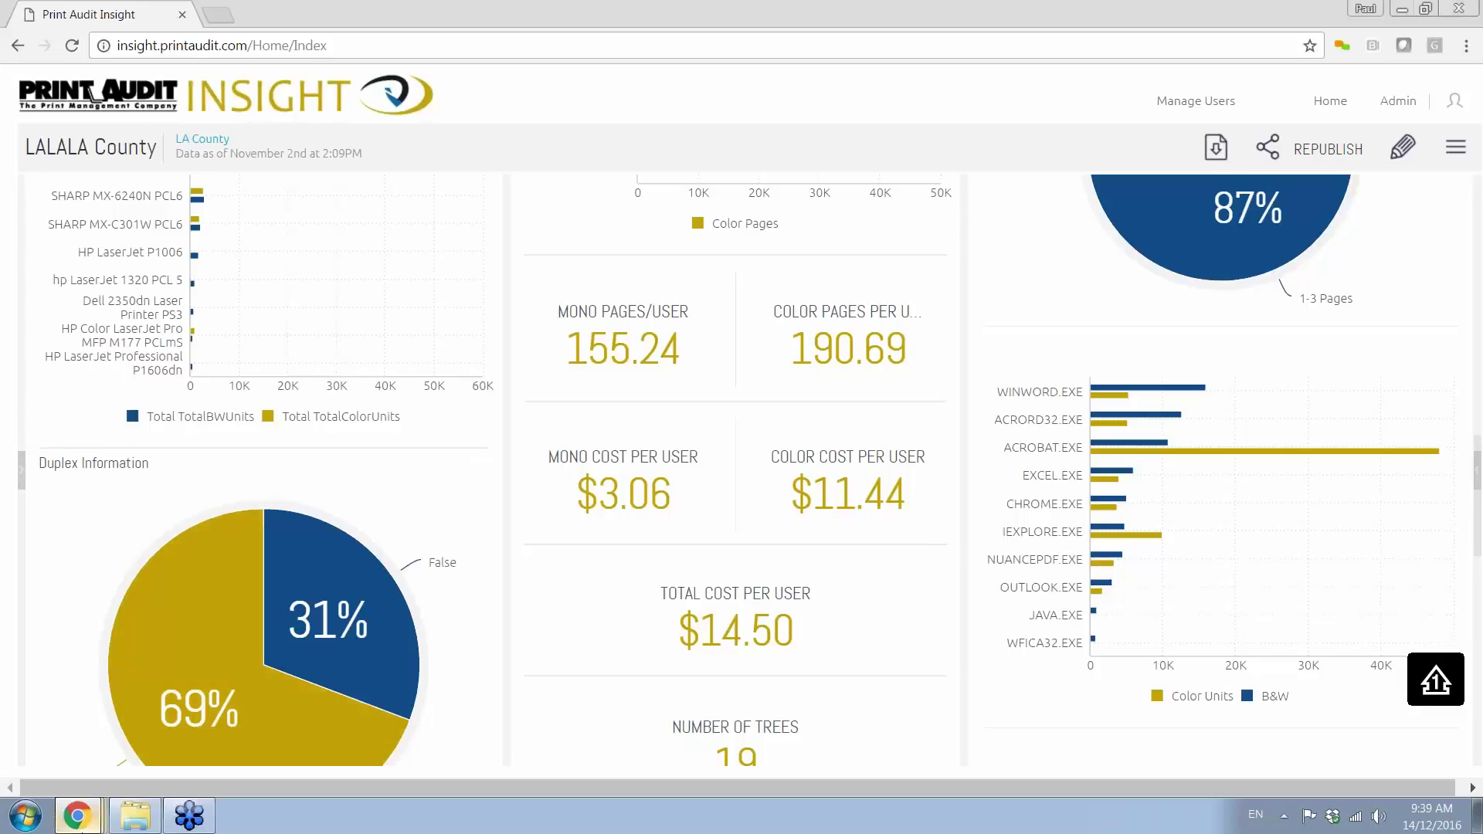
# Bring up the Target Strike and Conquer presentation from the other Chrome window
pyautogui.click(77, 816)
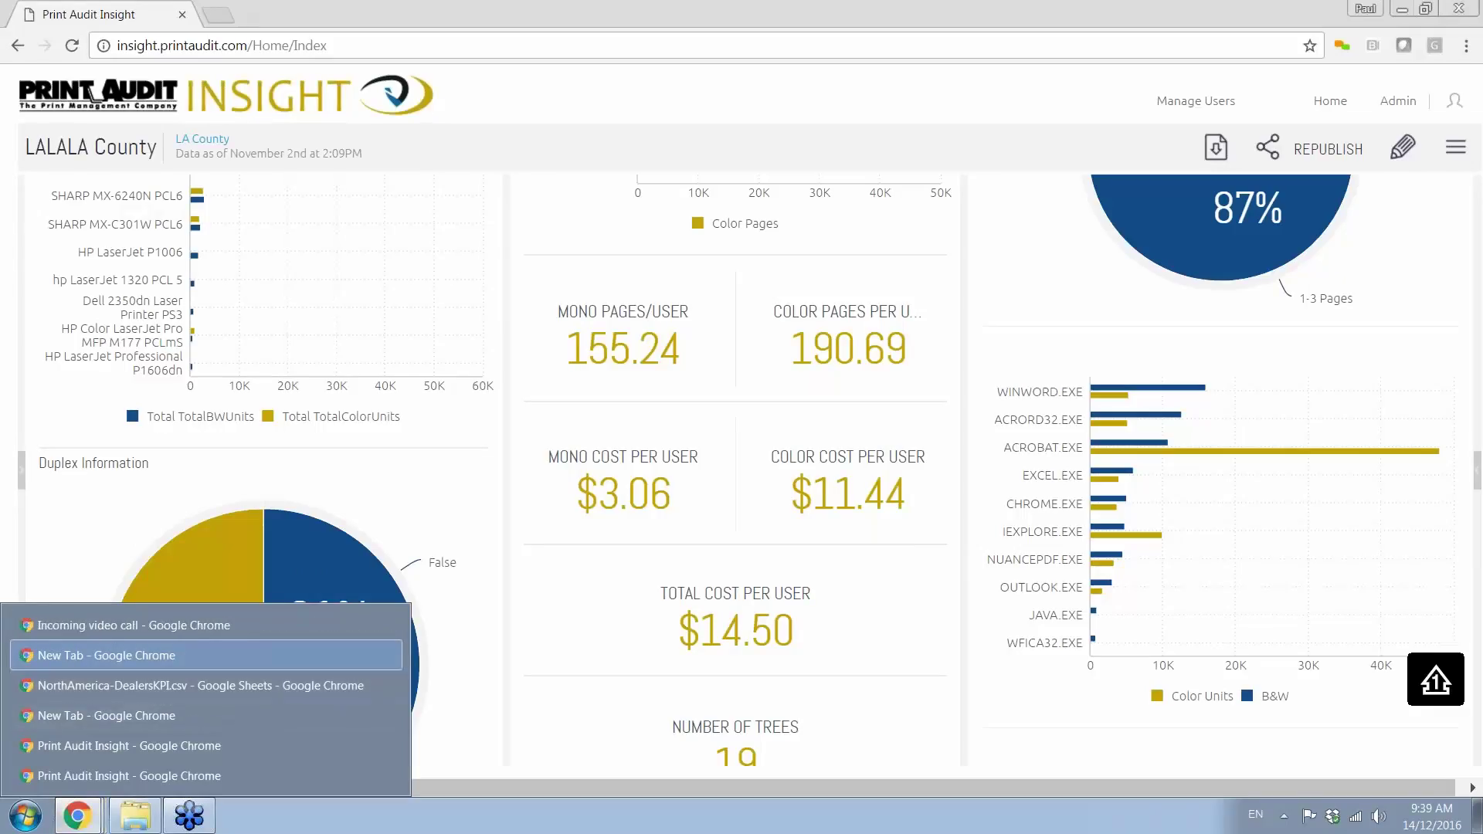
pyautogui.click(1402, 9)
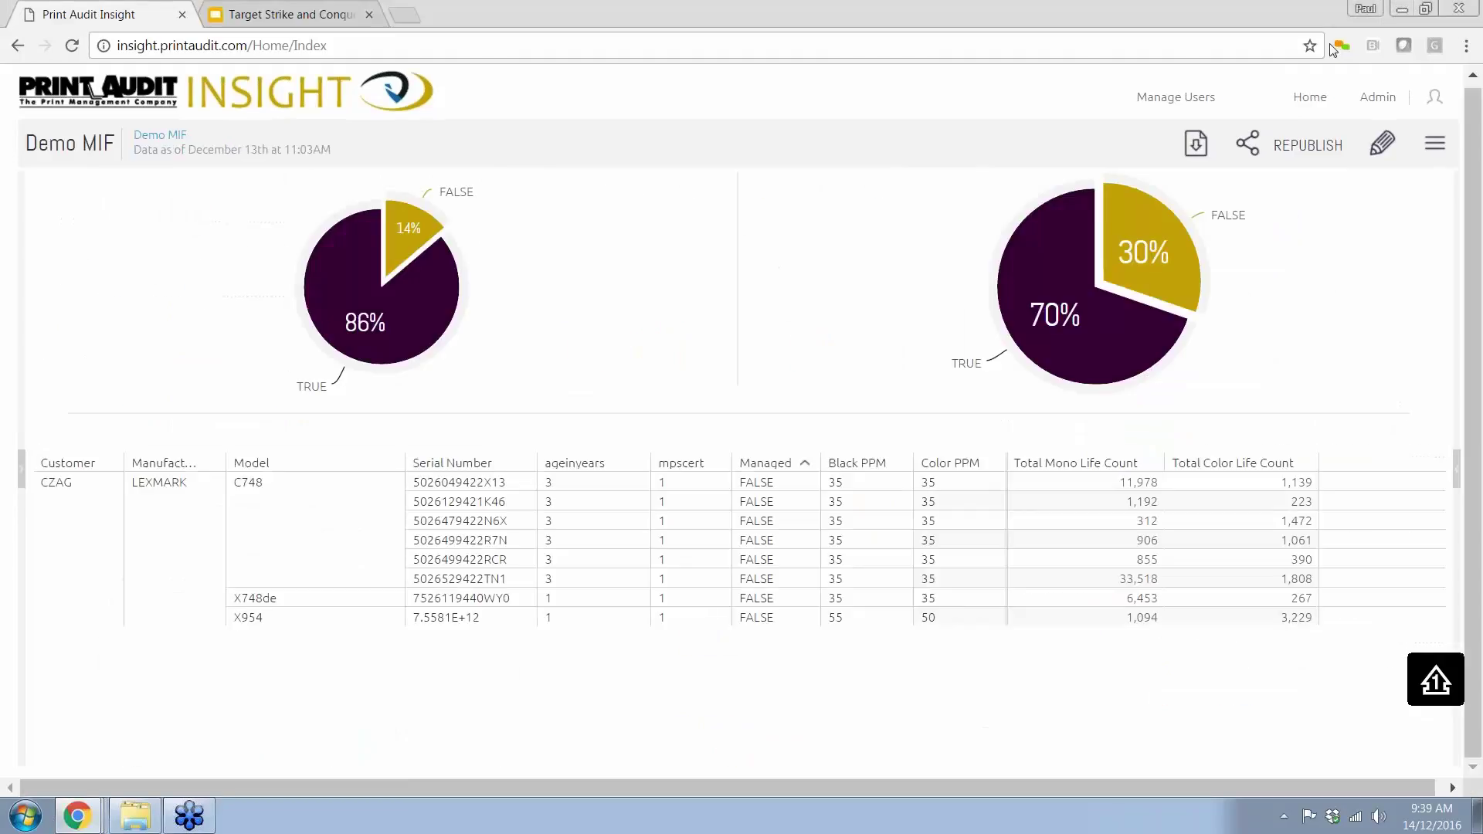
pyautogui.click(325, 8)
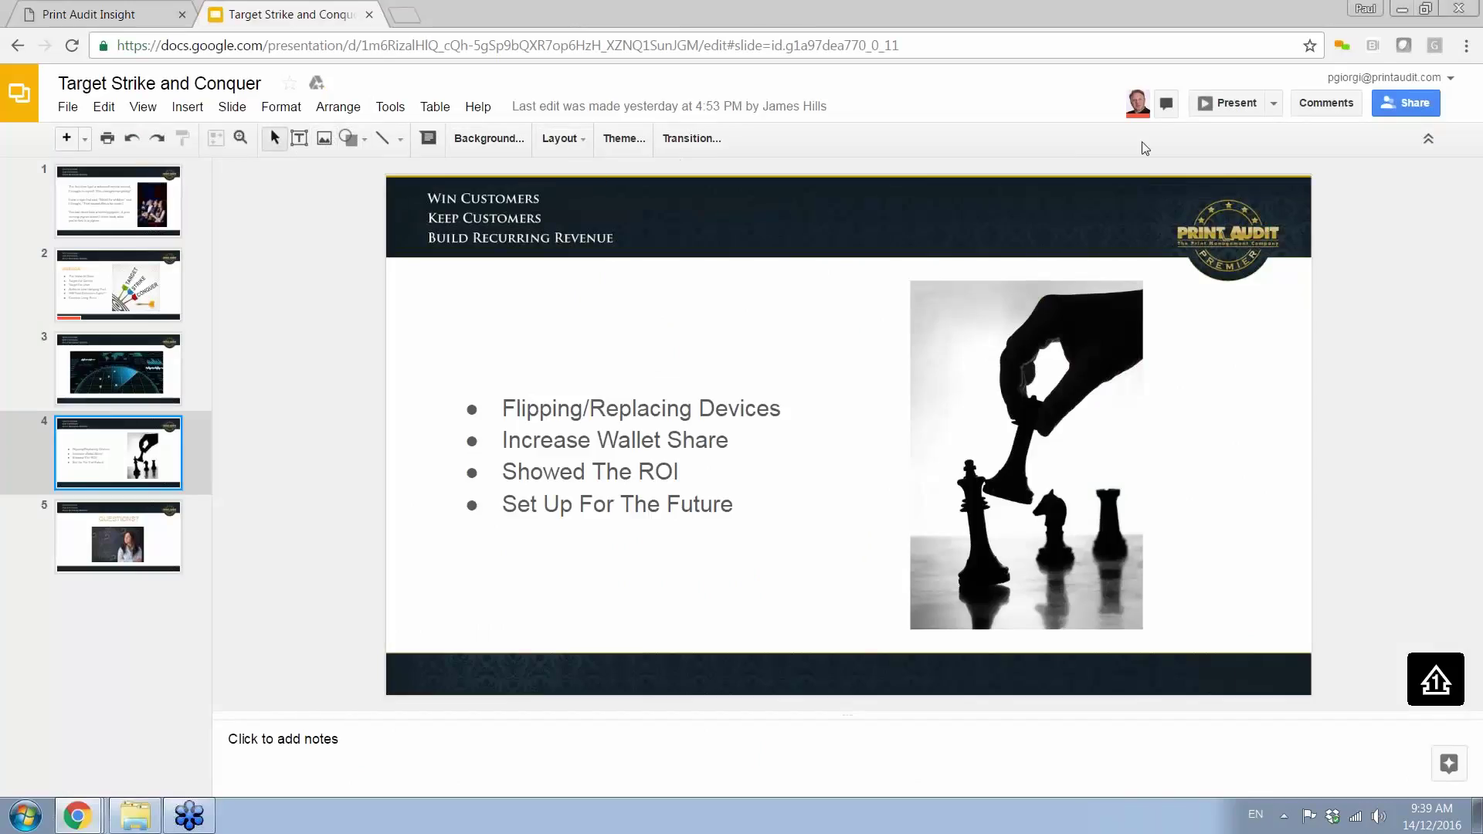
# Present the deck full screen starting from slide 4
pyautogui.click(1215, 105)
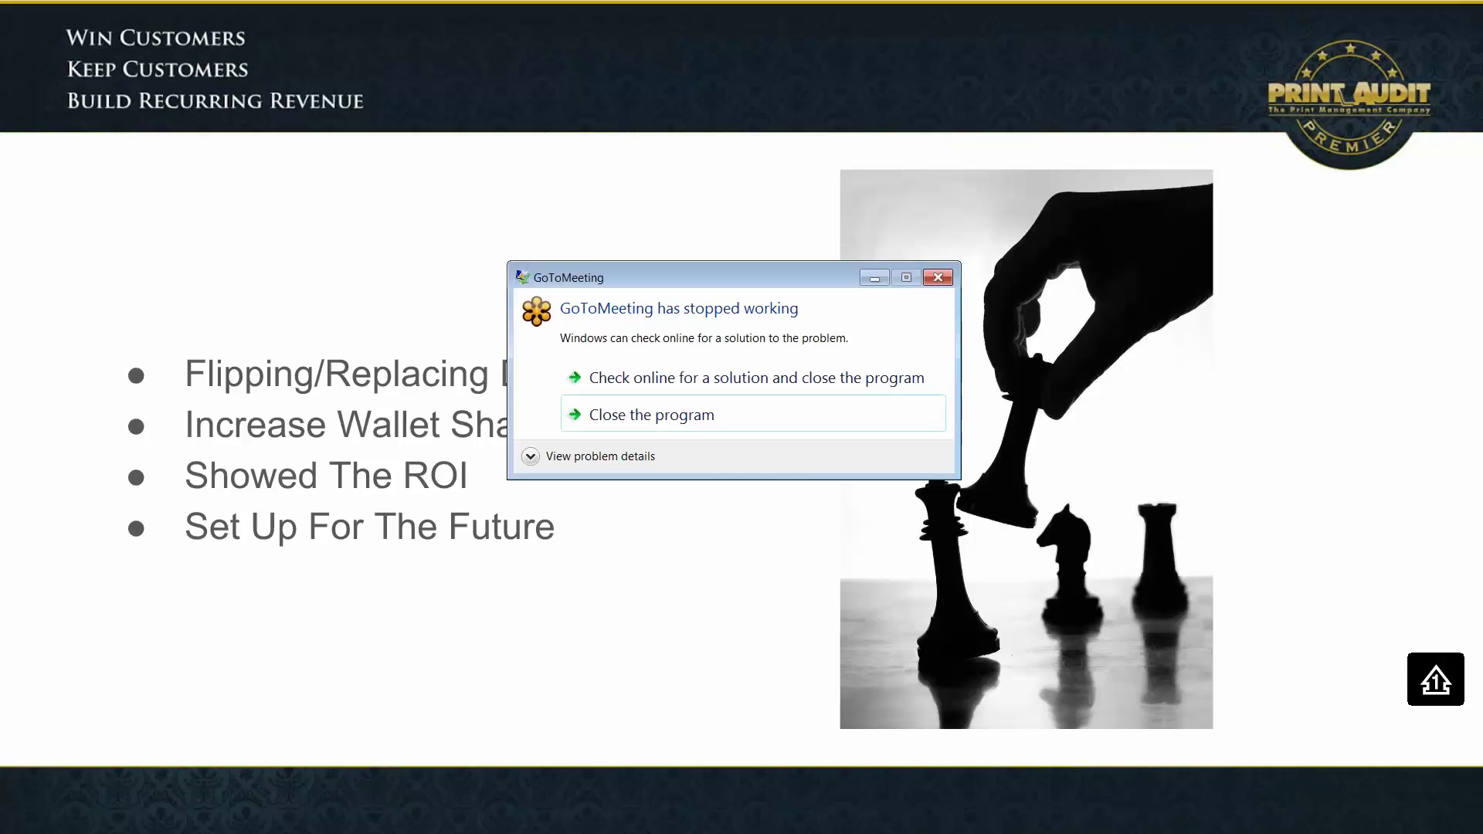
# Move the GoToMeeting 'has stopped working' notice off the slide text
pyautogui.moveTo(685, 271); pyautogui.dragTo(936, 306)
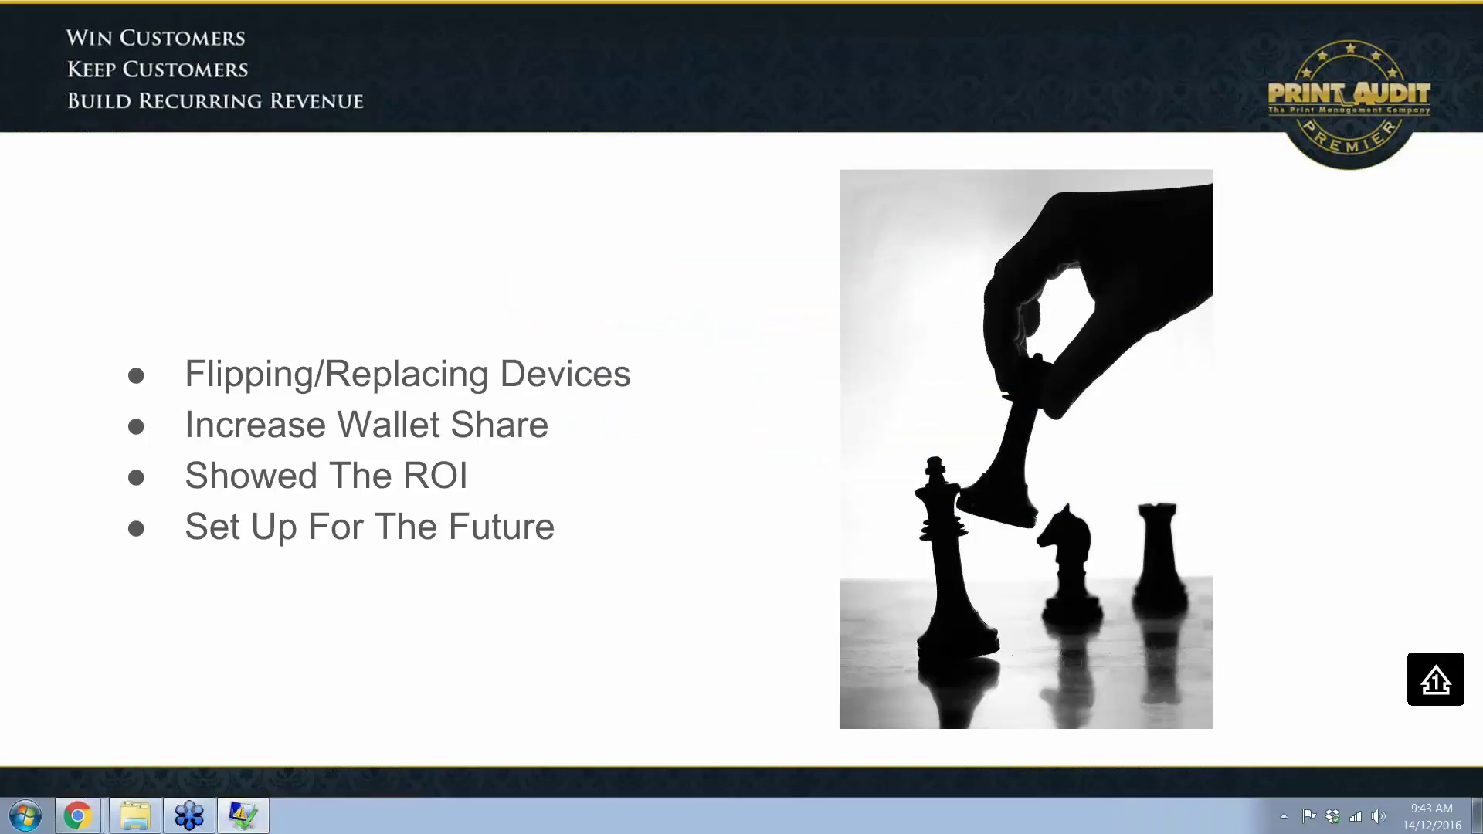